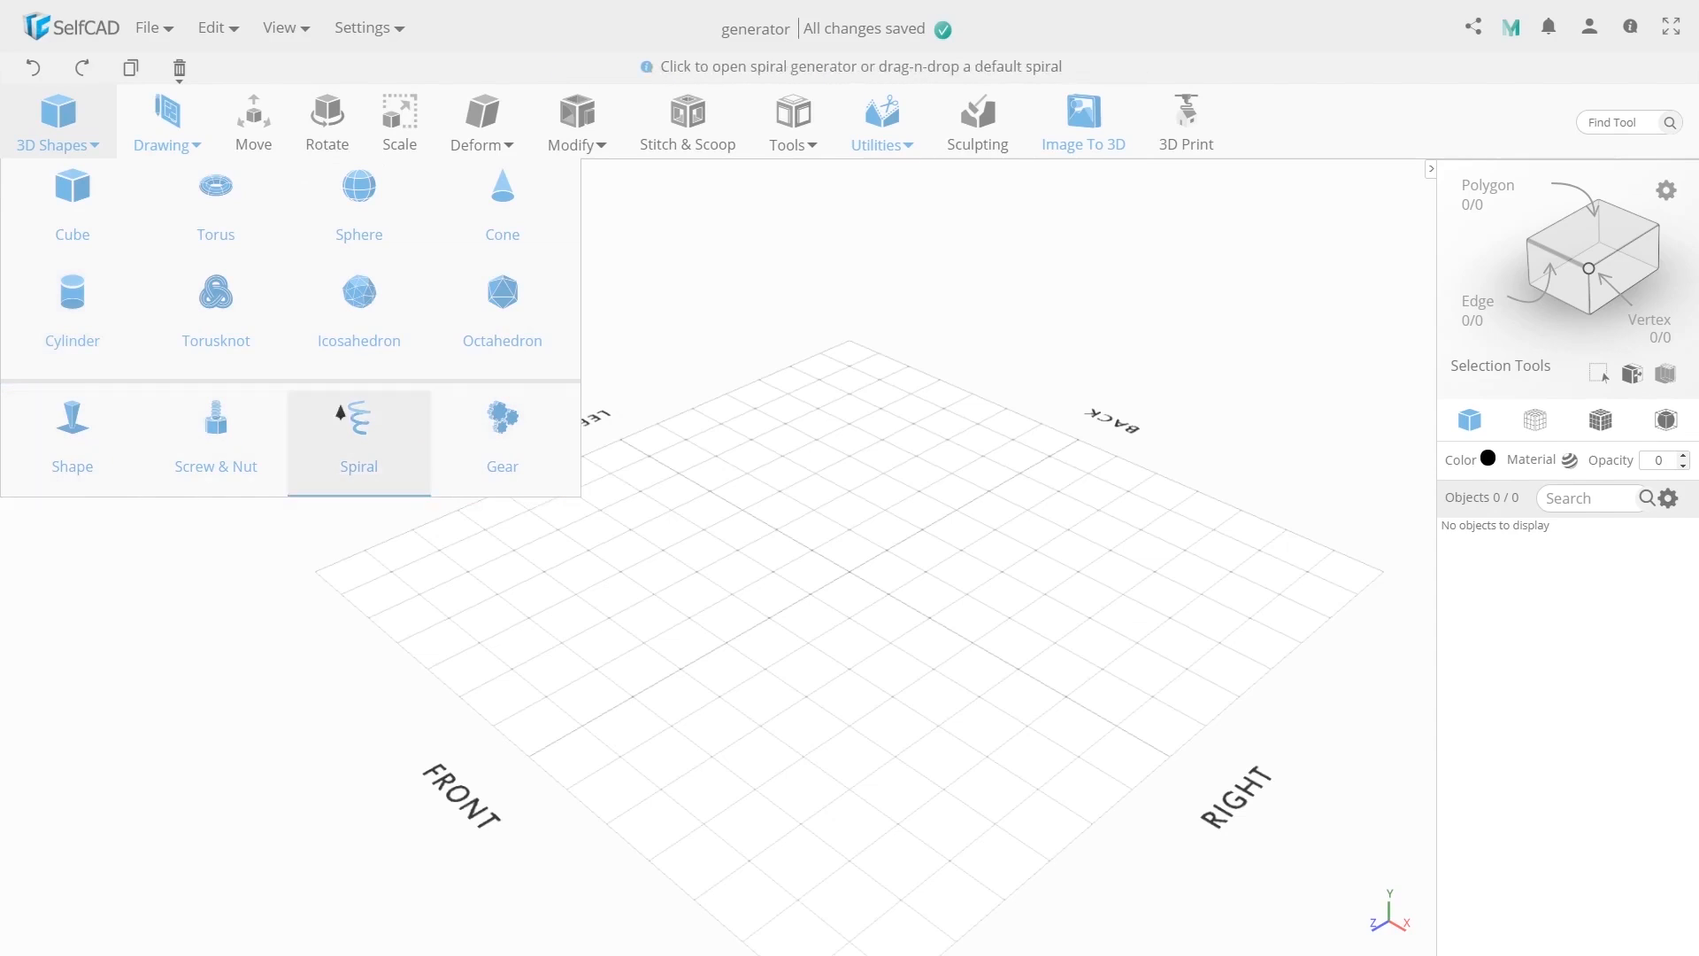
Open the Shape generator and set the shape's top radius to 100
click(94, 425)
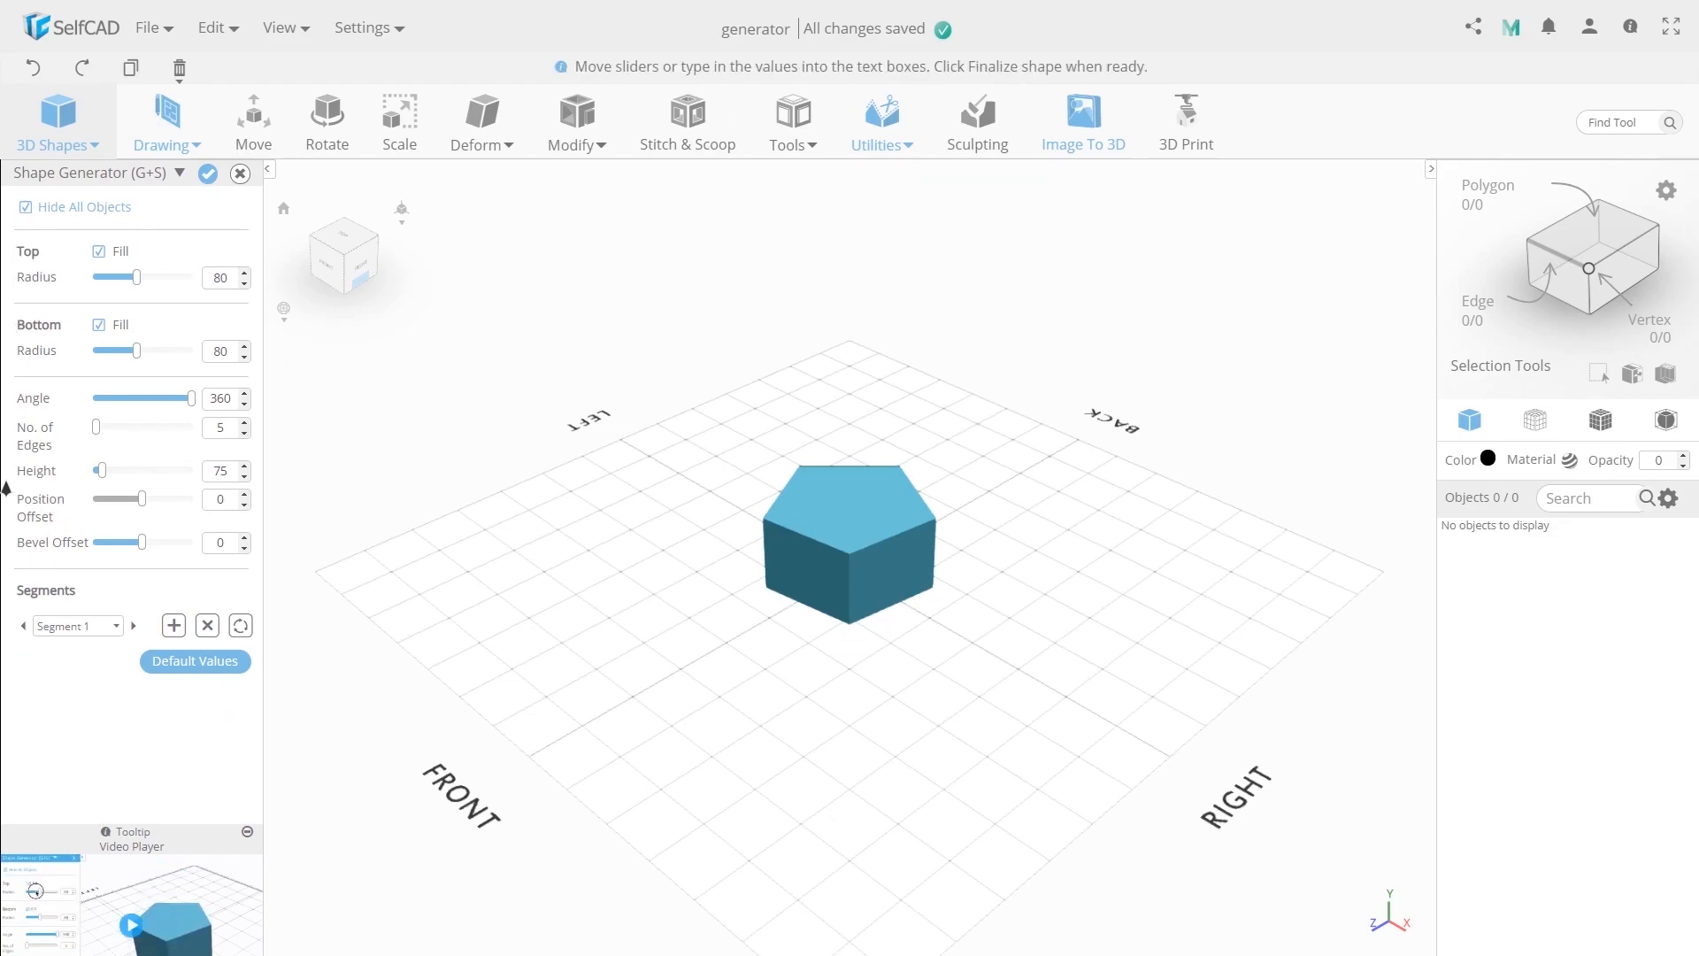
click(26, 210)
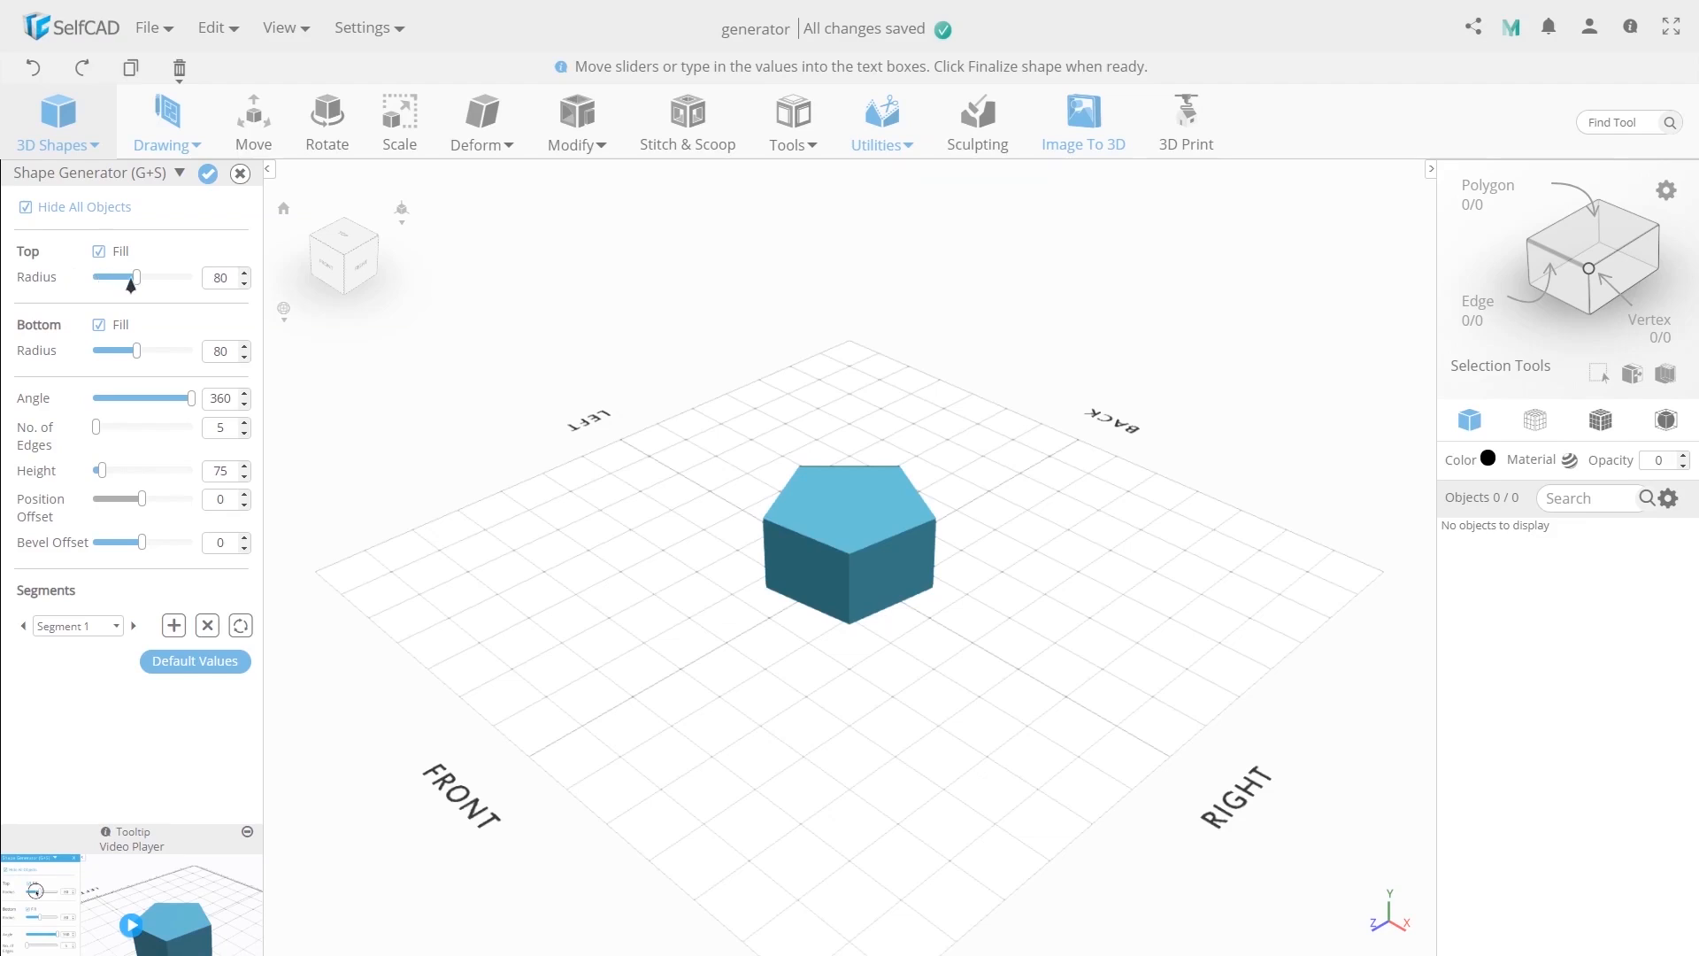
mouse_move(137, 285)
mouse_down()
mouse_move(152, 285)
mouse_move(120, 284)
mouse_move(143, 292)
mouse_up()
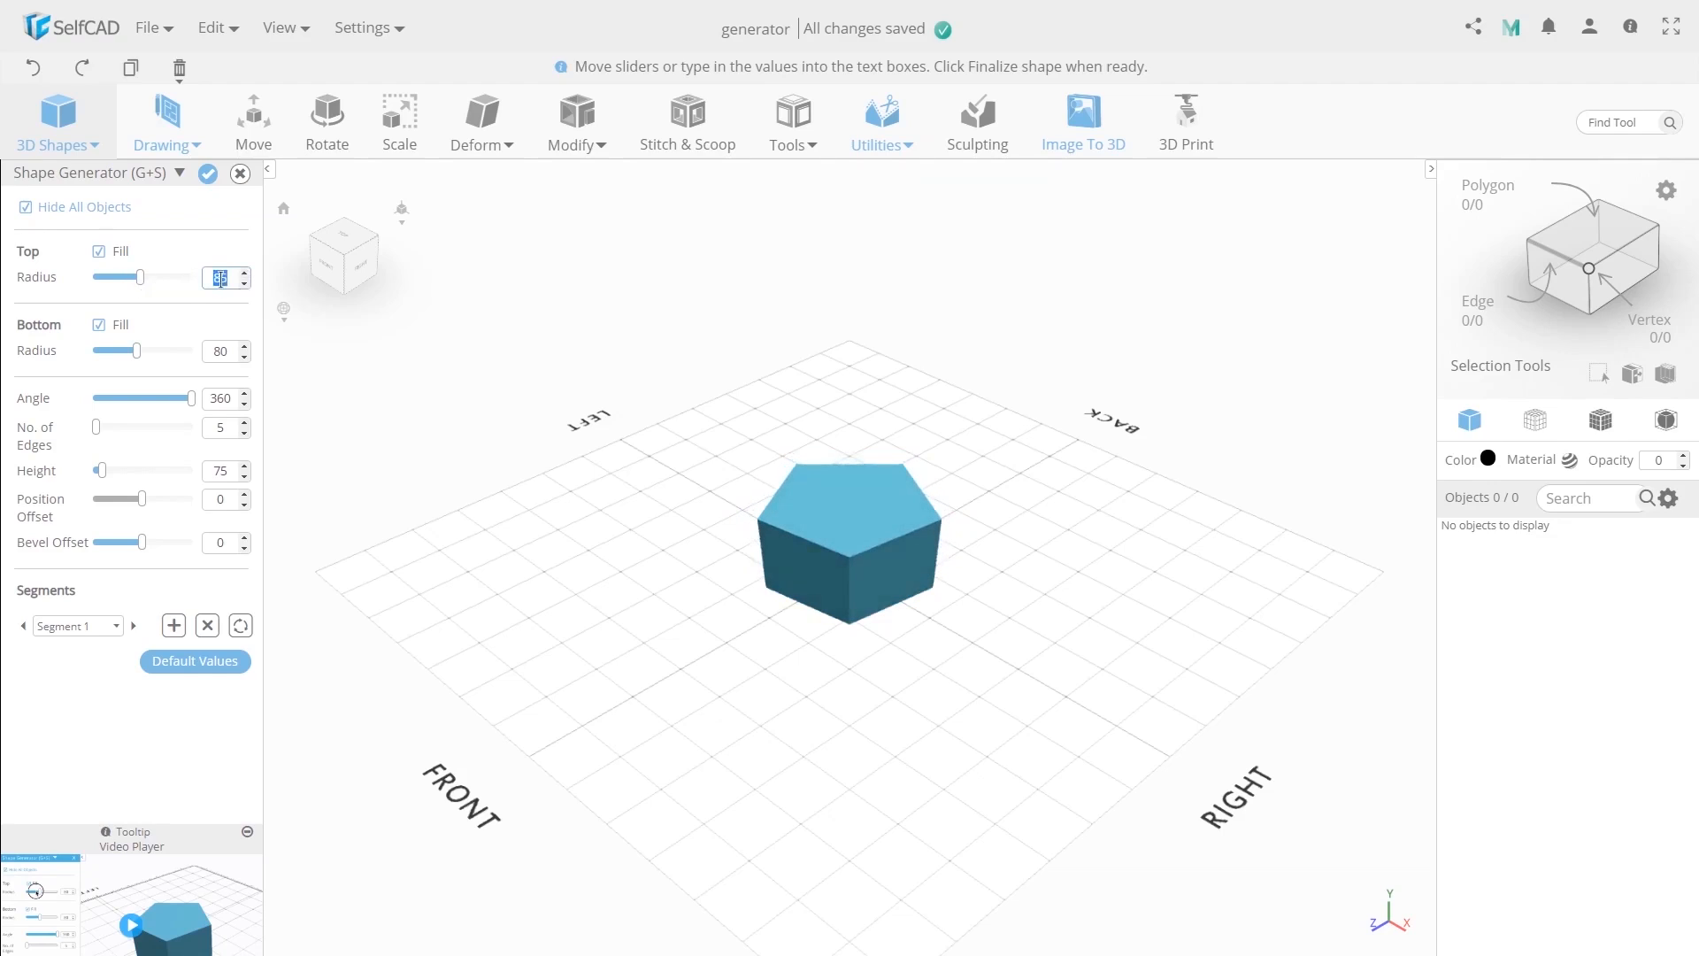
text(100)
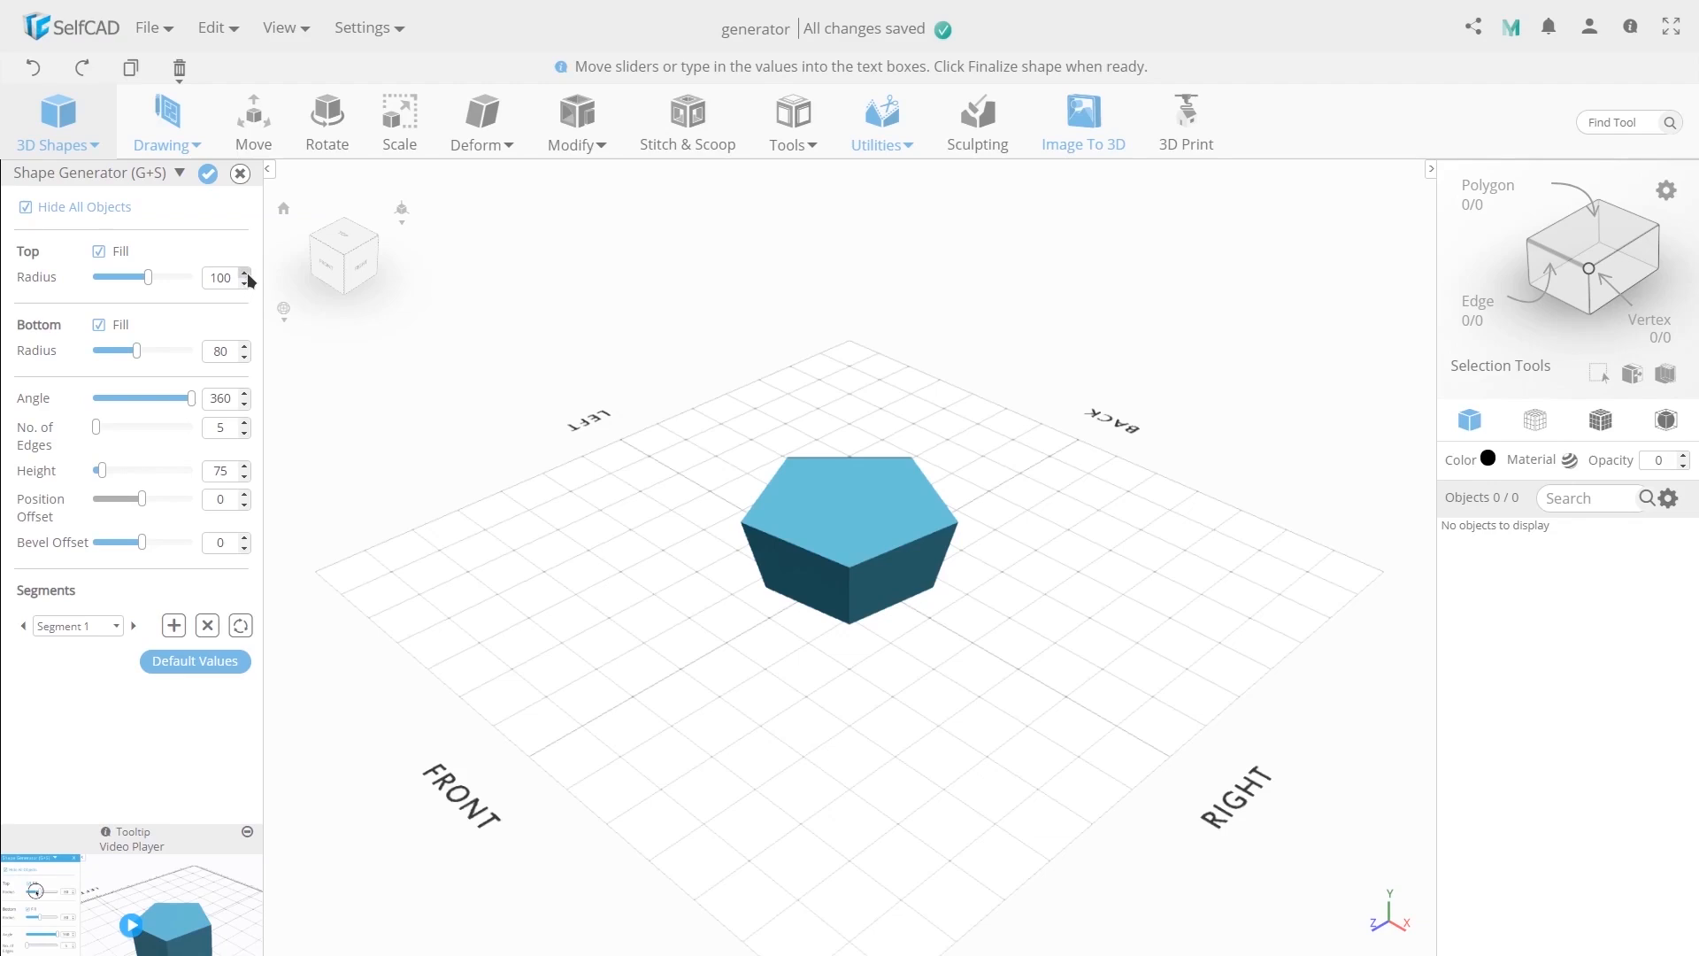
Fine-tune the shape's top radius to 97
click(245, 273)
click(245, 284)
click(246, 283)
click(245, 284)
click(245, 283)
click(245, 283)
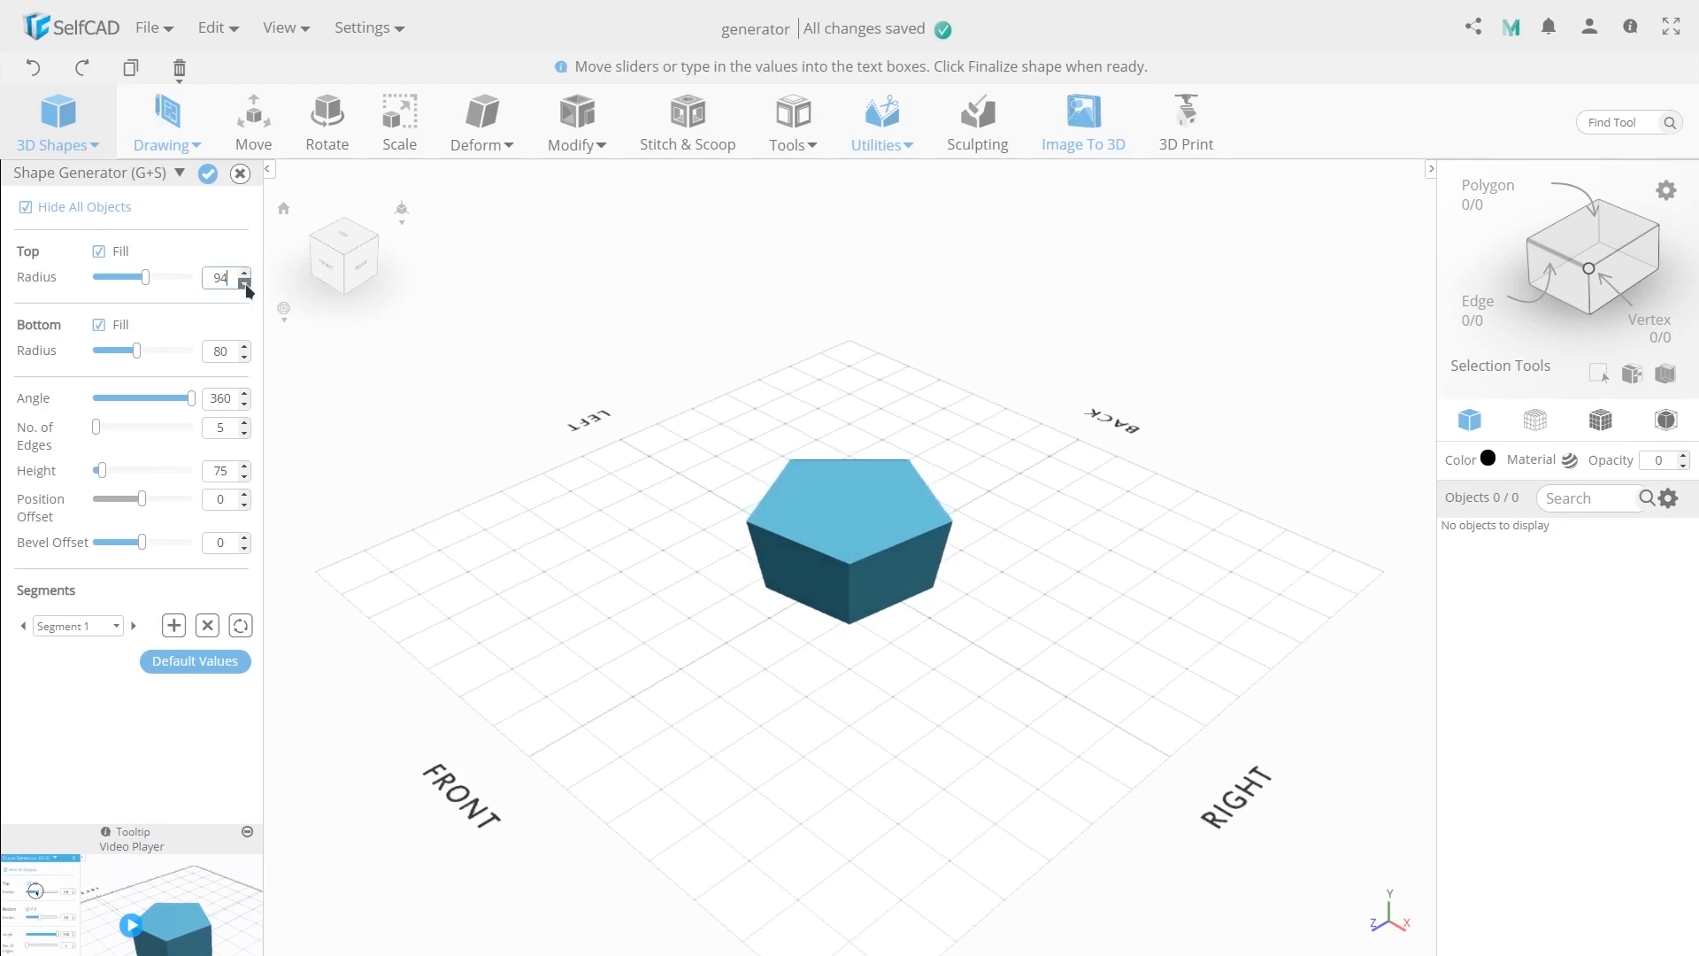
click(245, 274)
click(245, 273)
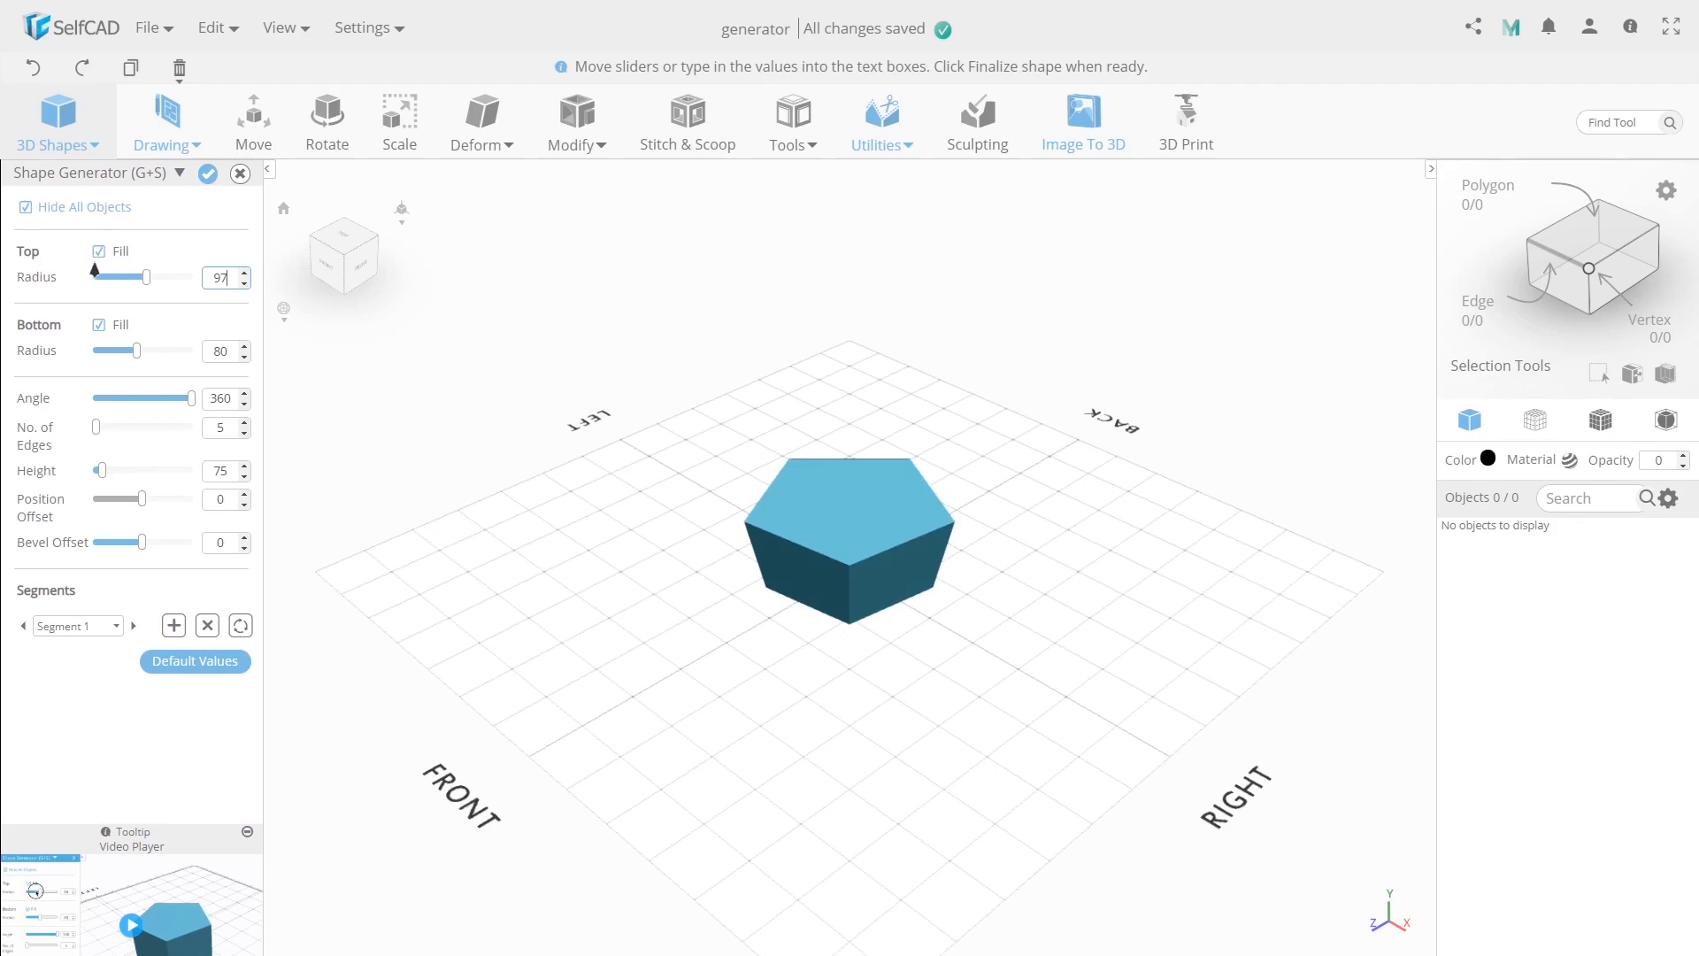
Turn off the top fill and look into the open interior of the shape
click(99, 252)
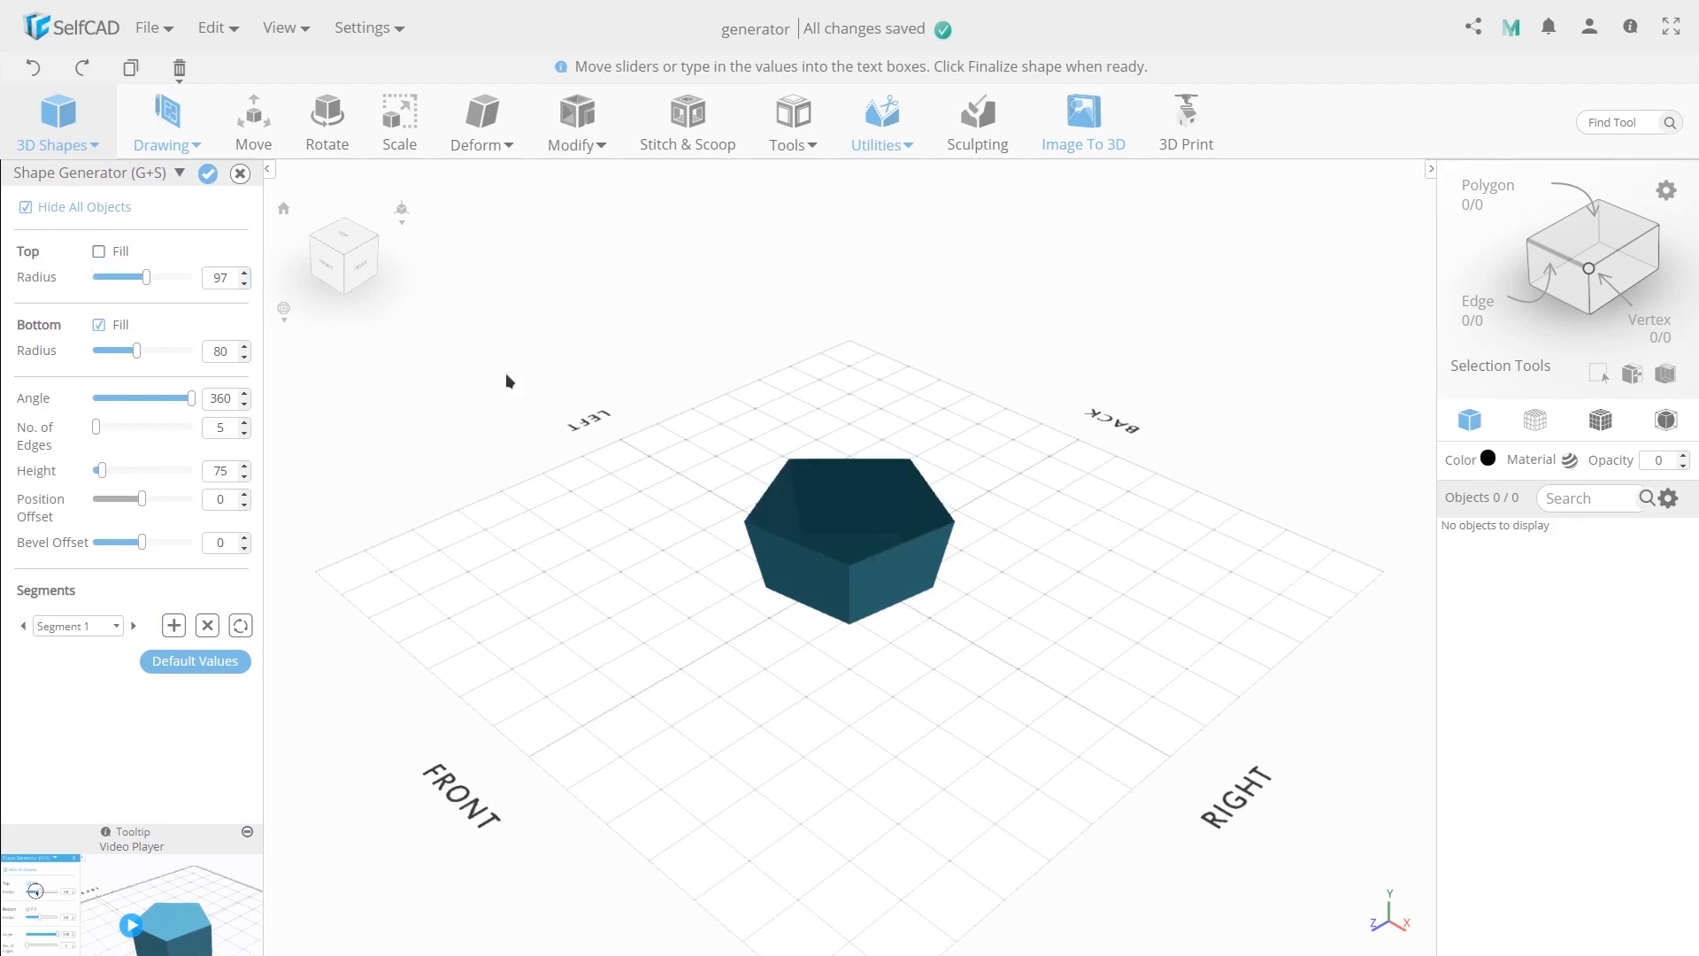
scroll(841, 557, up, 4)
right_drag(573, 596, 1317, 597)
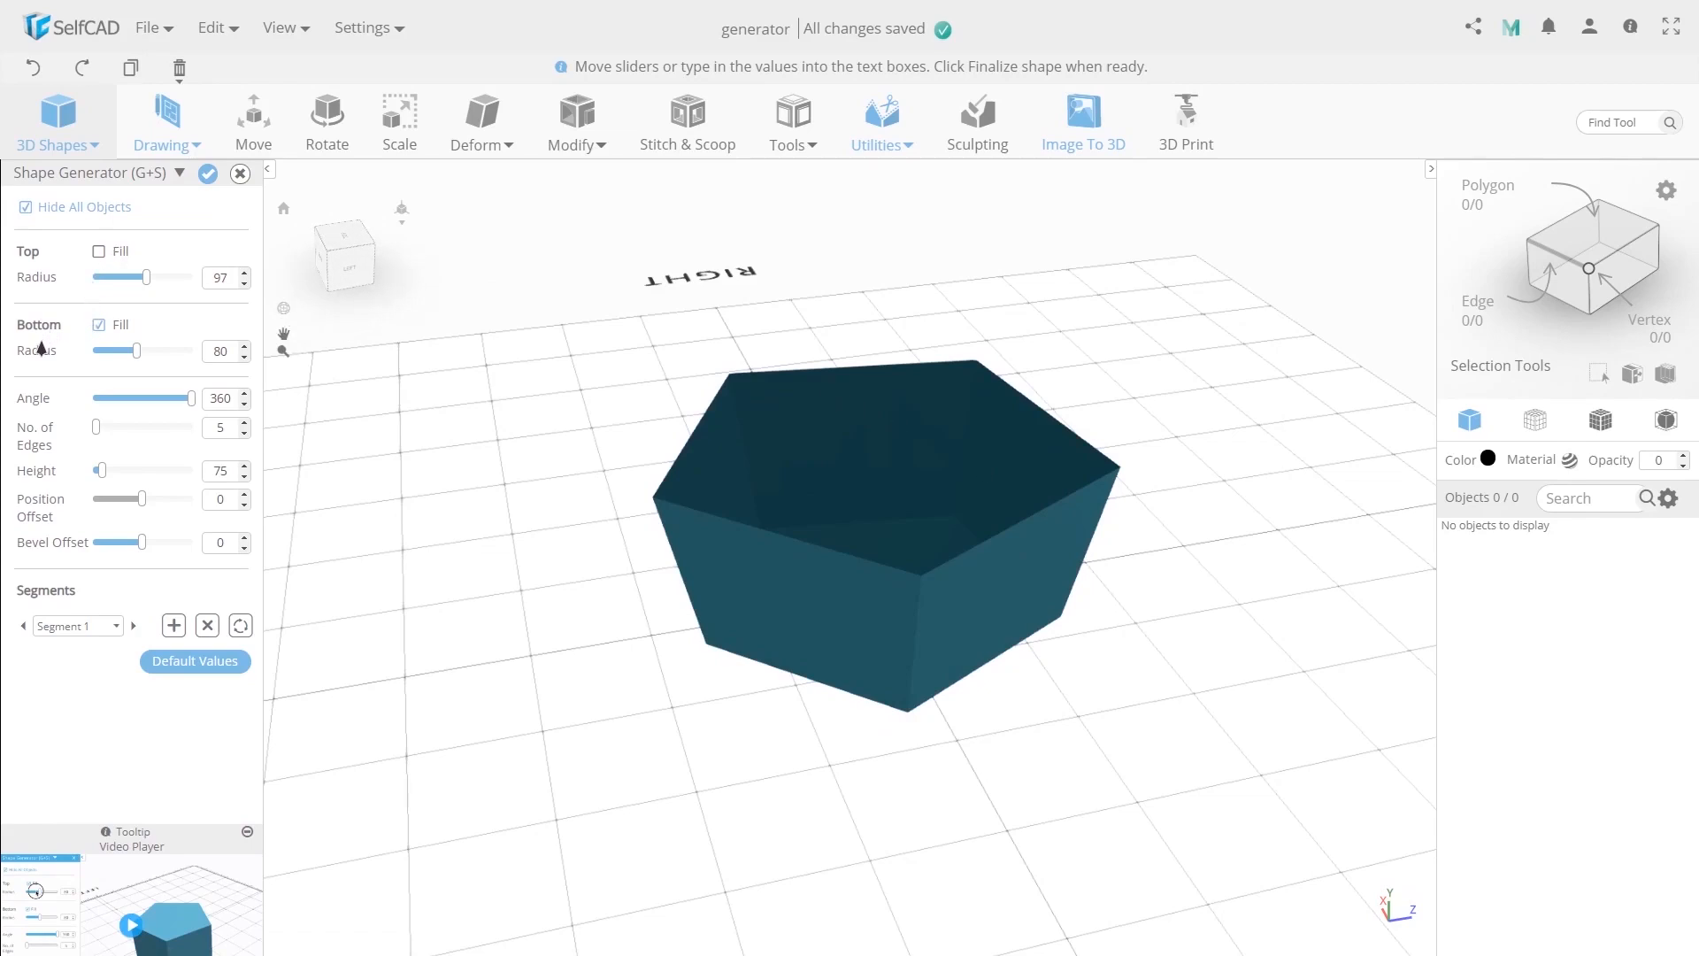
Set the shape's bottom radius to 97, matching the top radius
mouse_move(136, 359)
mouse_down()
mouse_move(173, 360)
mouse_move(138, 359)
mouse_up()
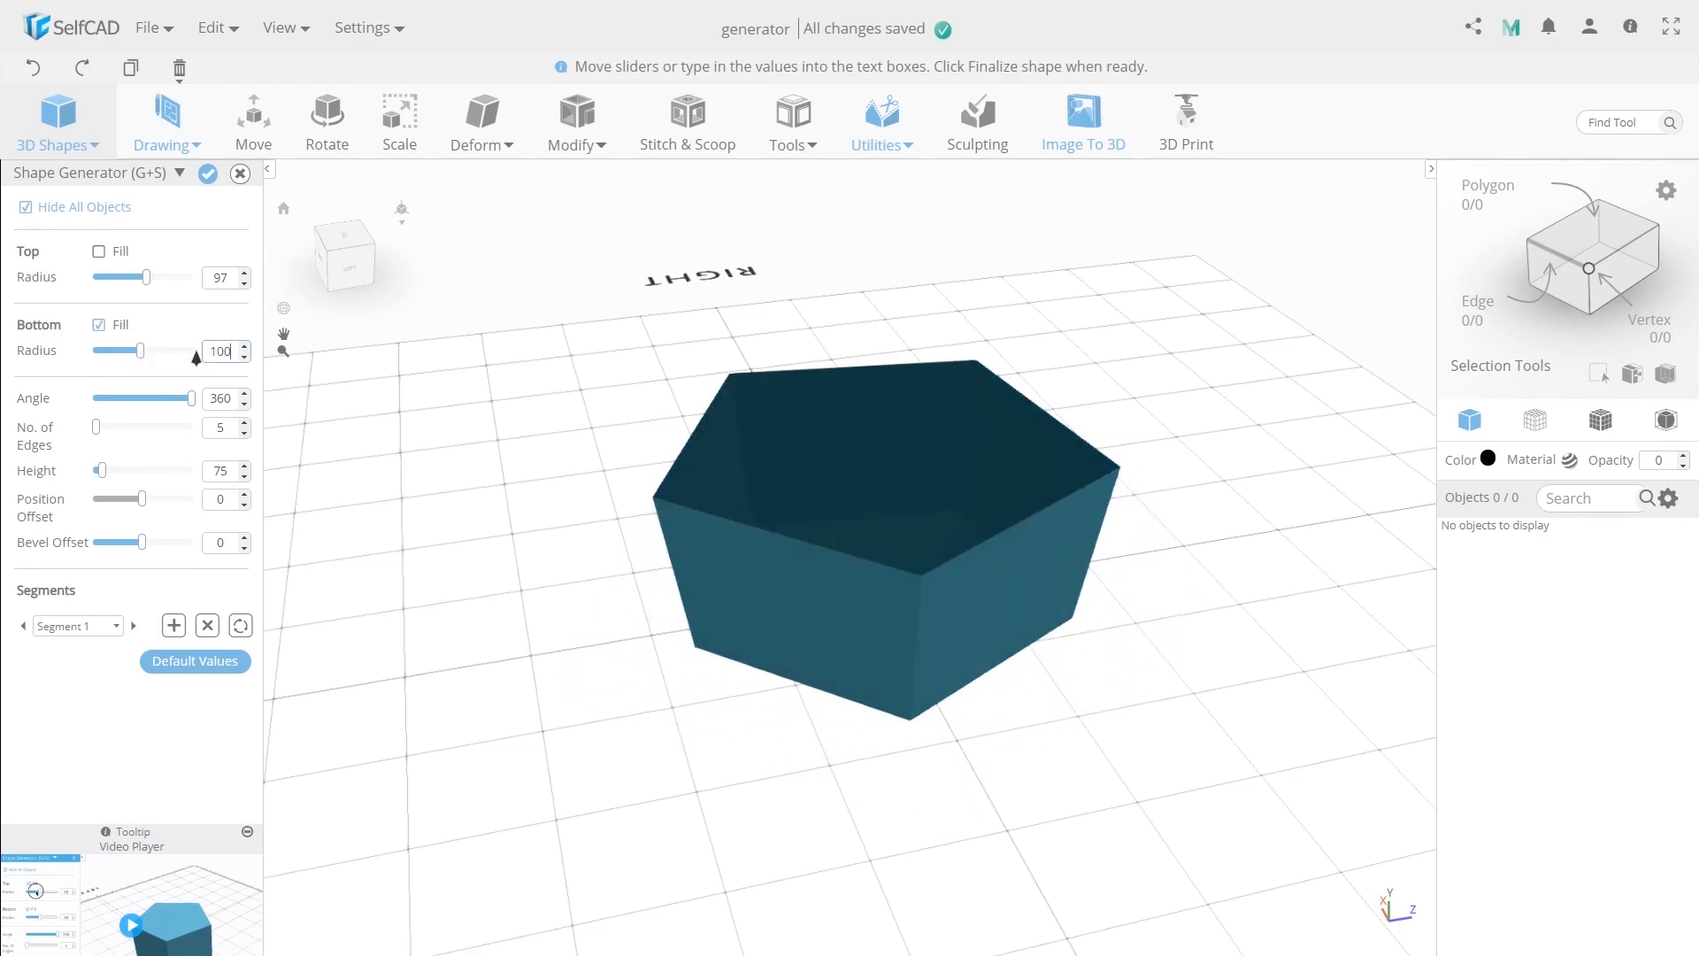
key(Return)
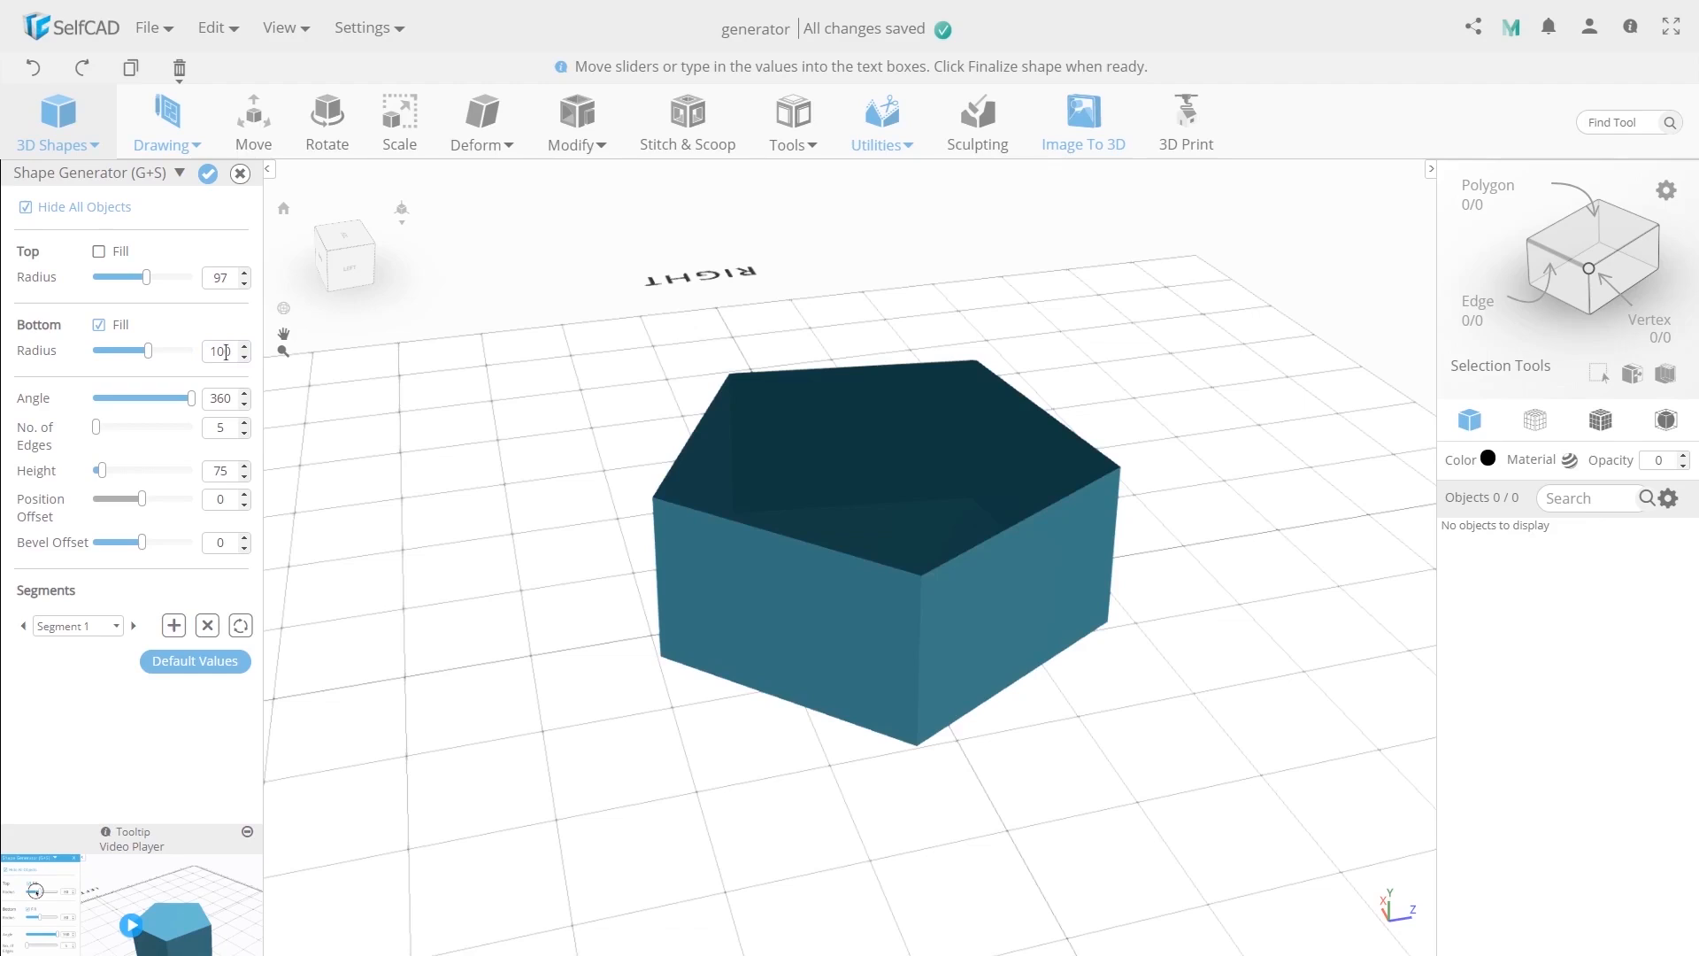
click(245, 346)
click(245, 347)
click(245, 347)
click(244, 357)
click(244, 358)
click(243, 357)
click(244, 357)
click(244, 358)
click(243, 358)
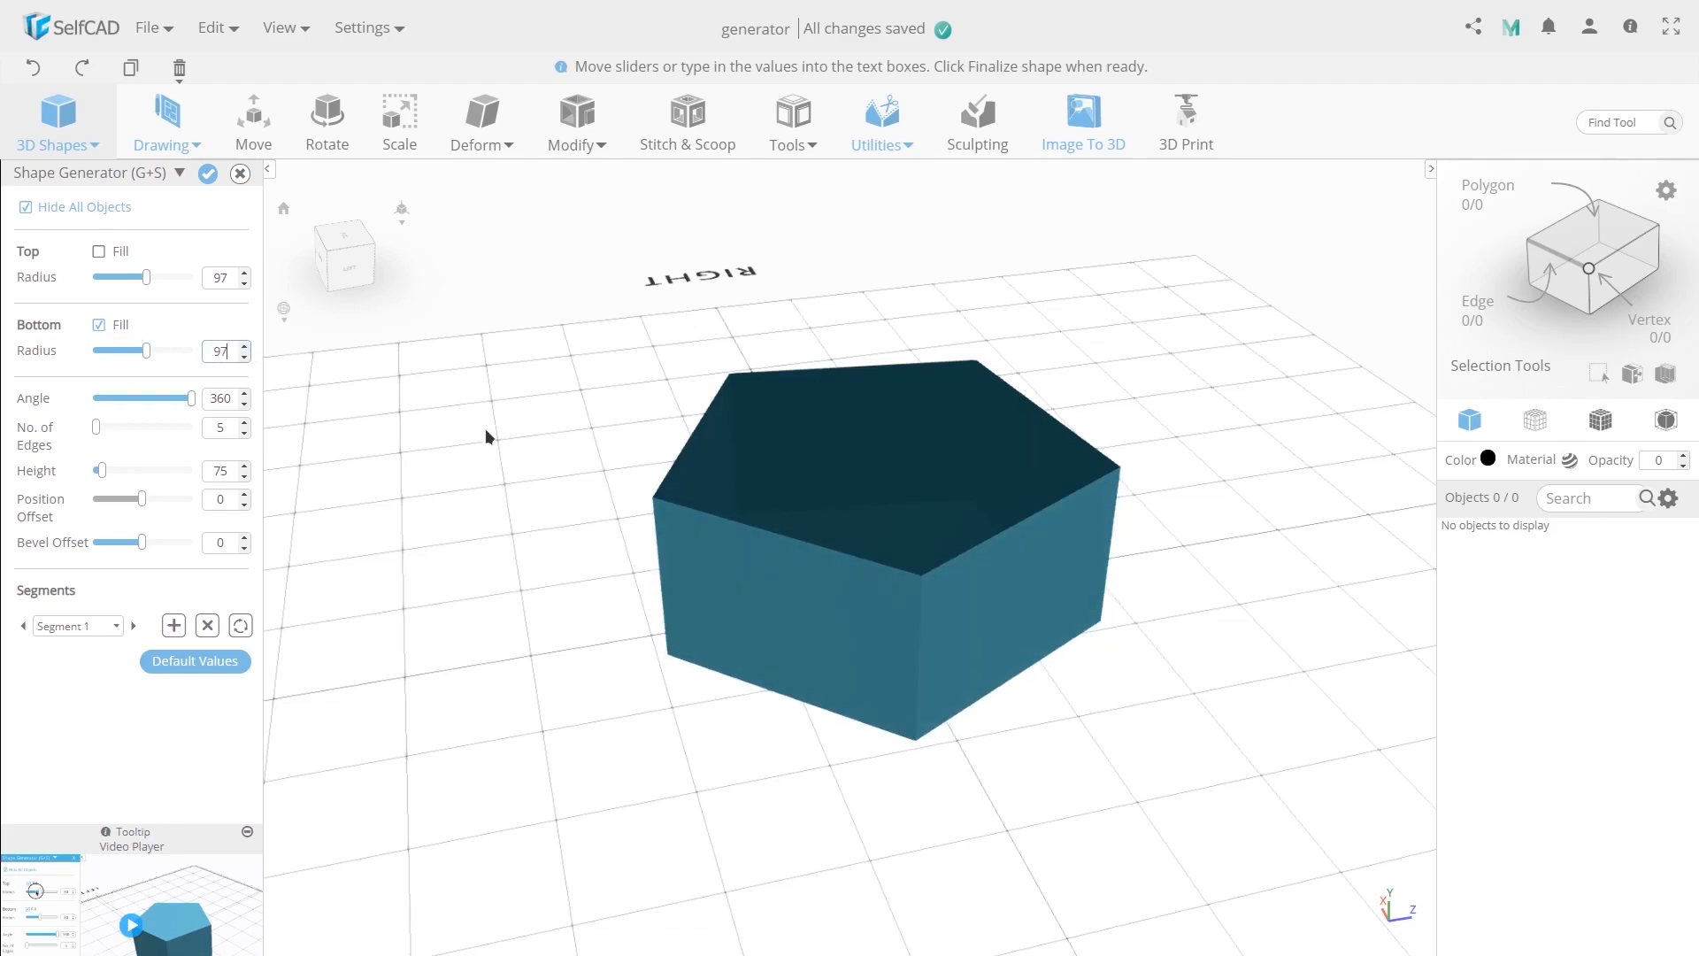
Try the shape with its bottom fill turned off, and restore both the top and bottom fills
drag(485, 430, 282, 343)
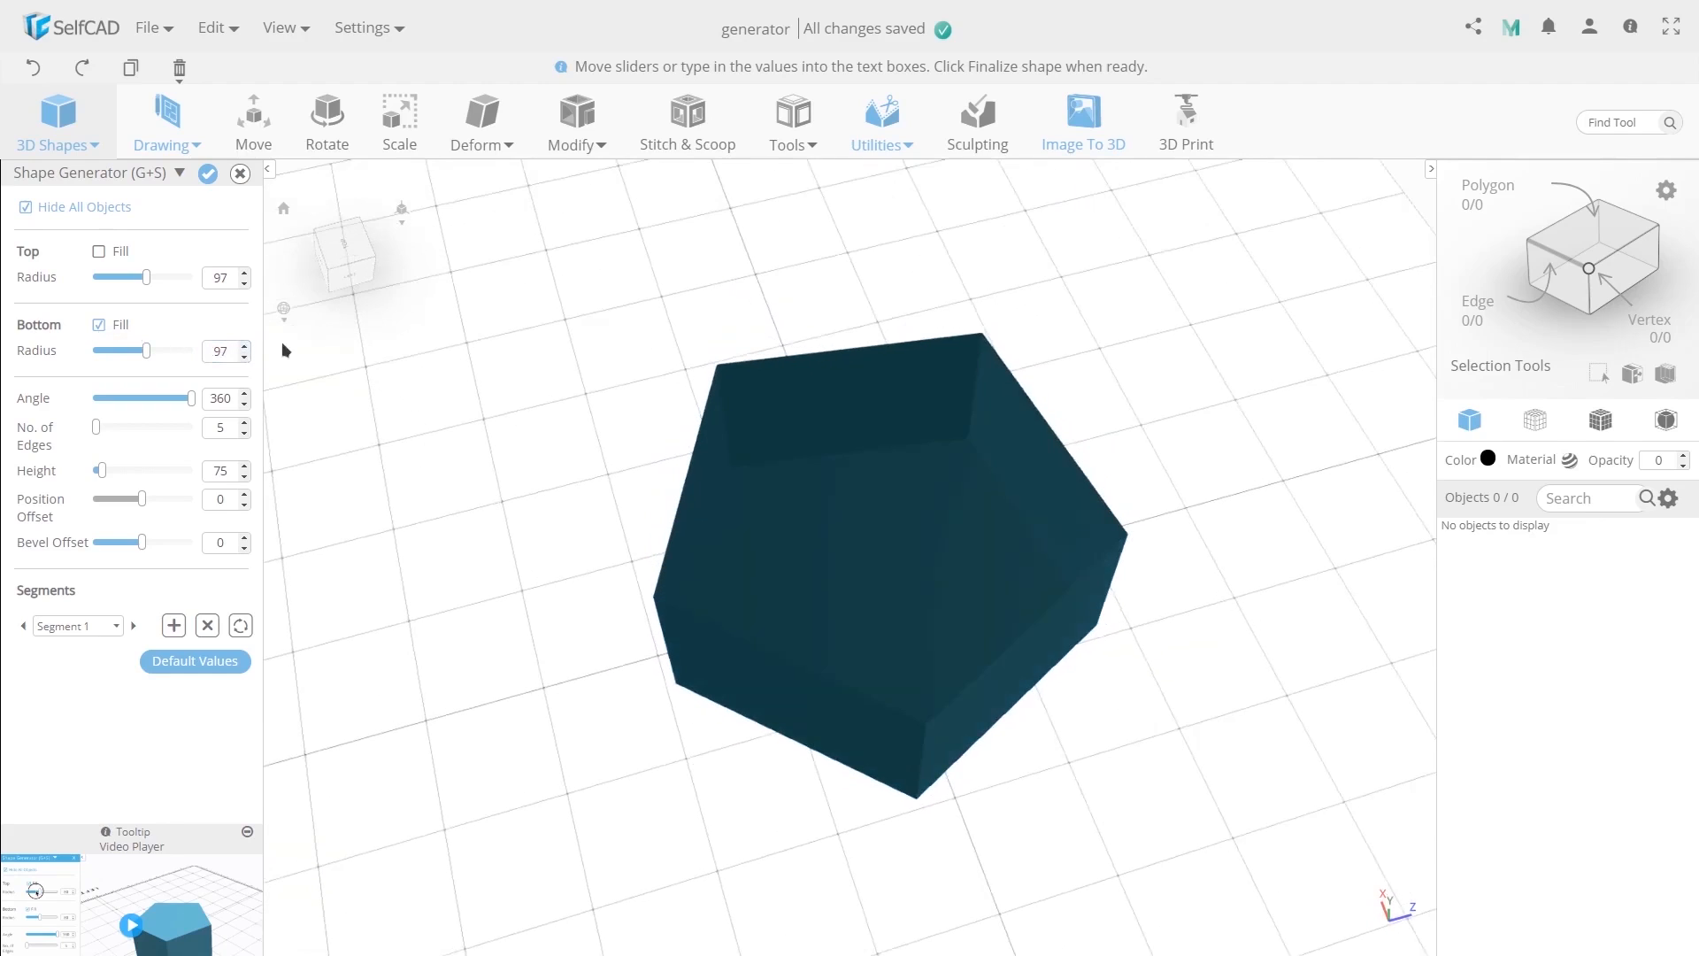
click(99, 326)
drag(638, 606, 747, 565)
click(99, 324)
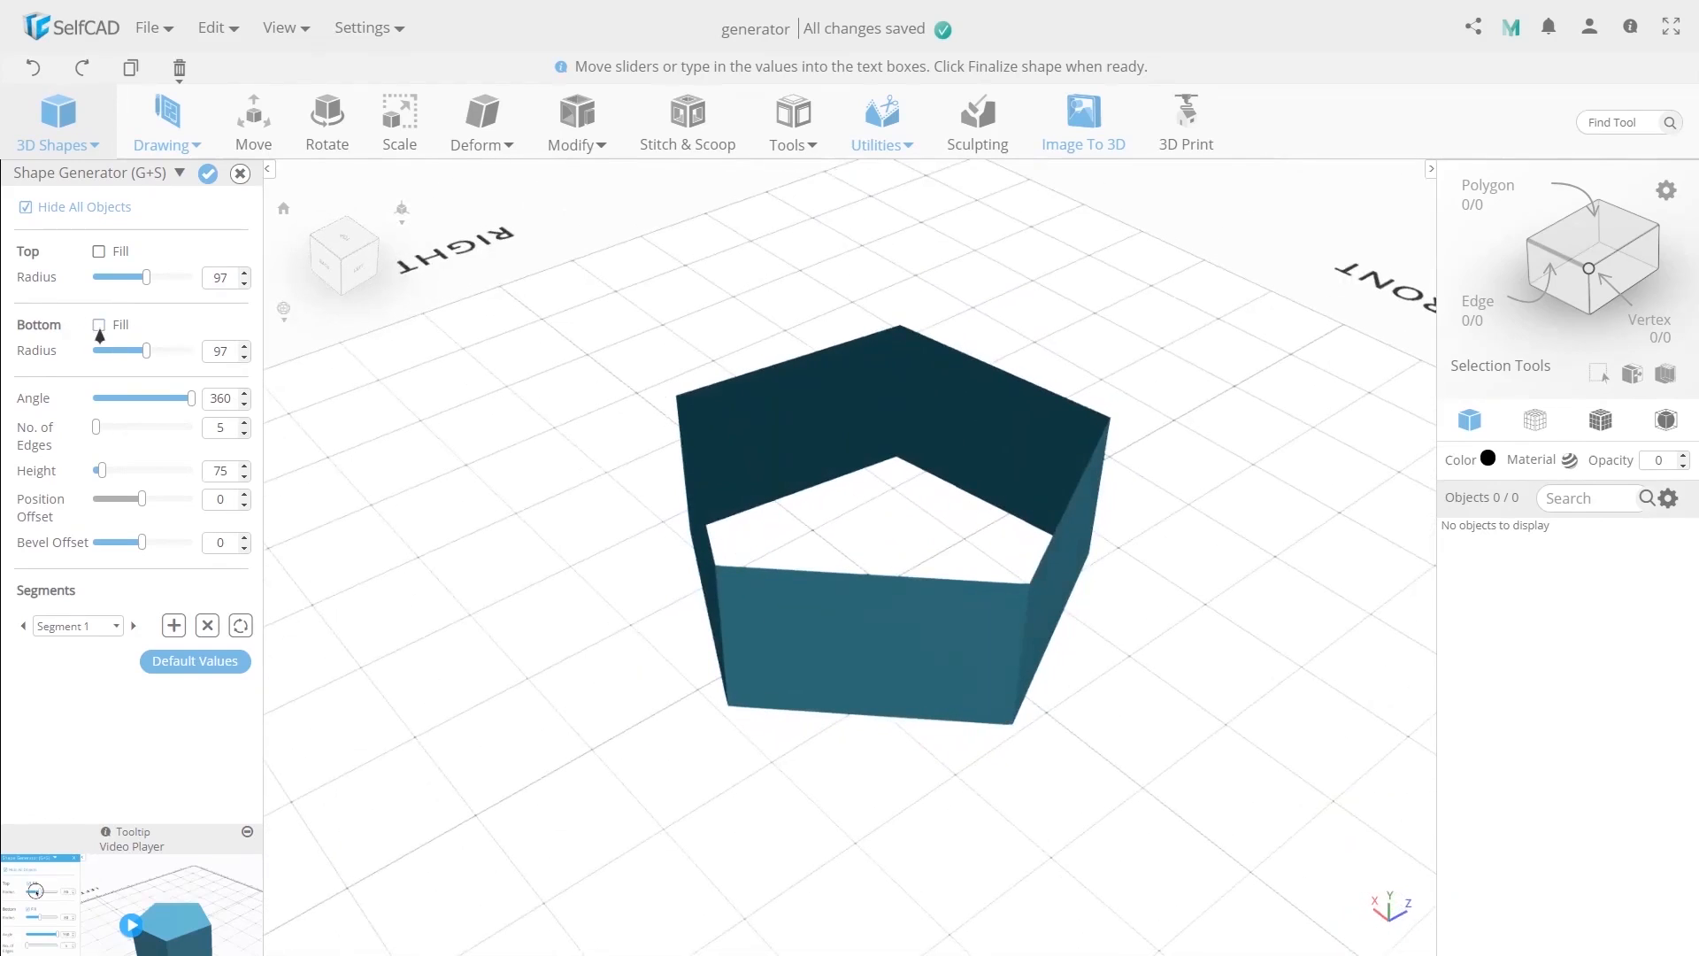
click(98, 253)
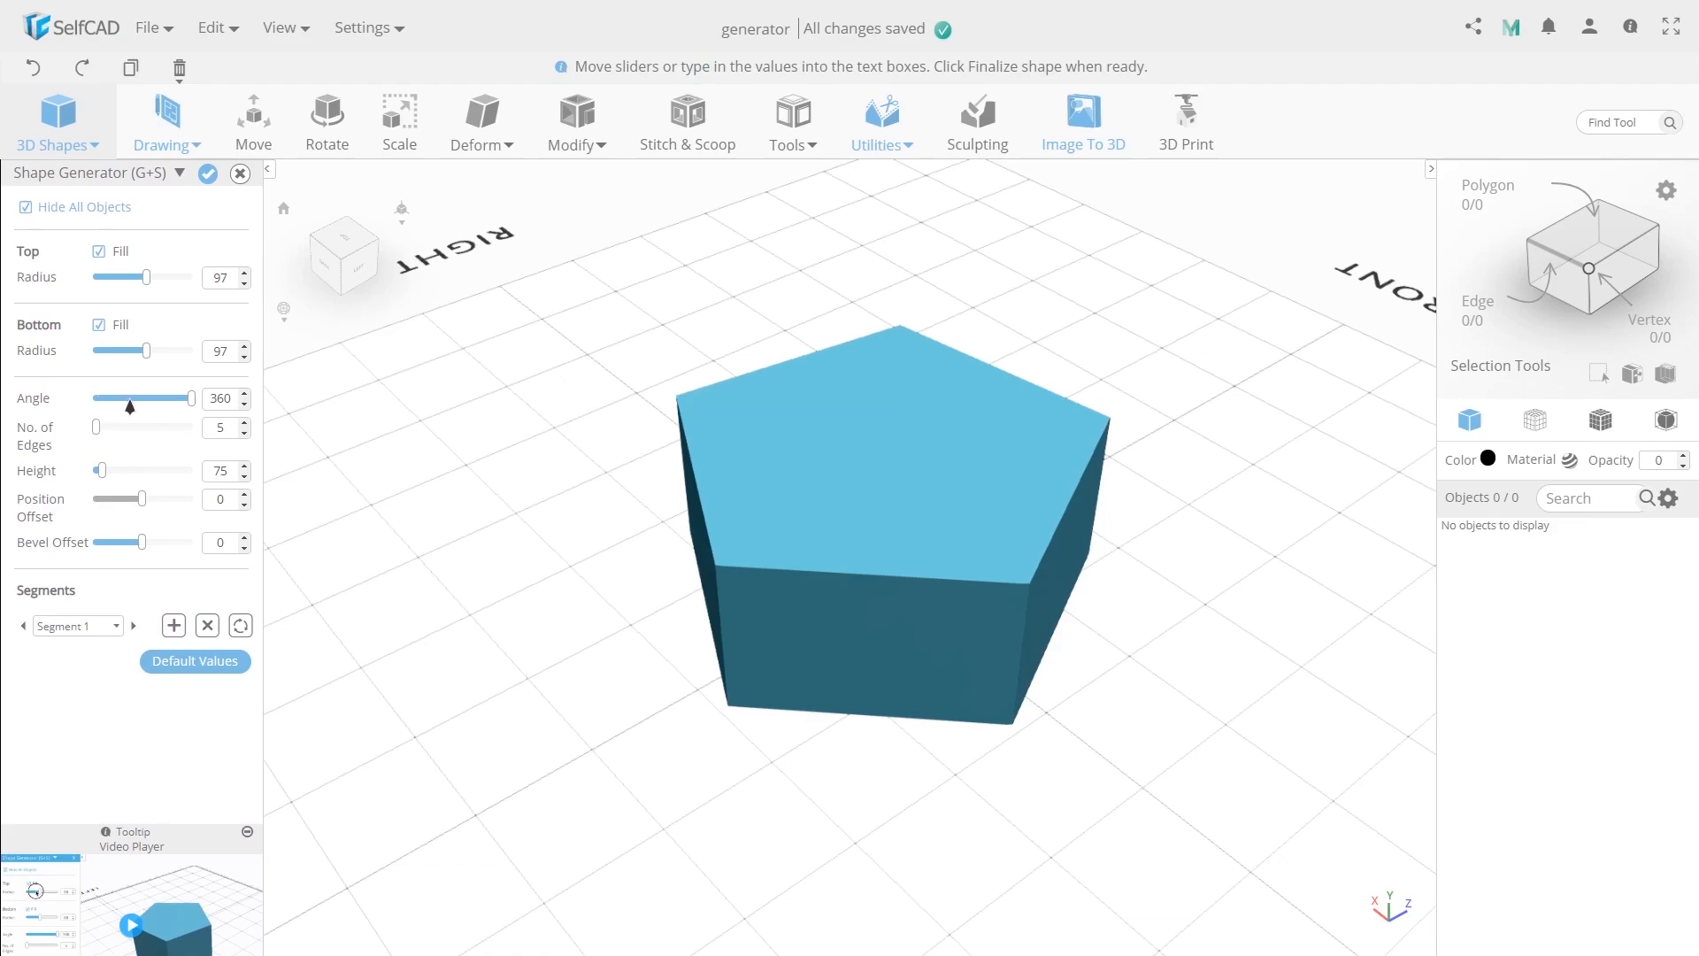
Reduce the shape's angle to 212 and turn off the fill of the cut side
mouse_move(194, 404)
mouse_down()
mouse_move(106, 400)
mouse_move(201, 424)
mouse_move(155, 416)
mouse_move(211, 398)
mouse_up()
drag(448, 468, 1281, 453)
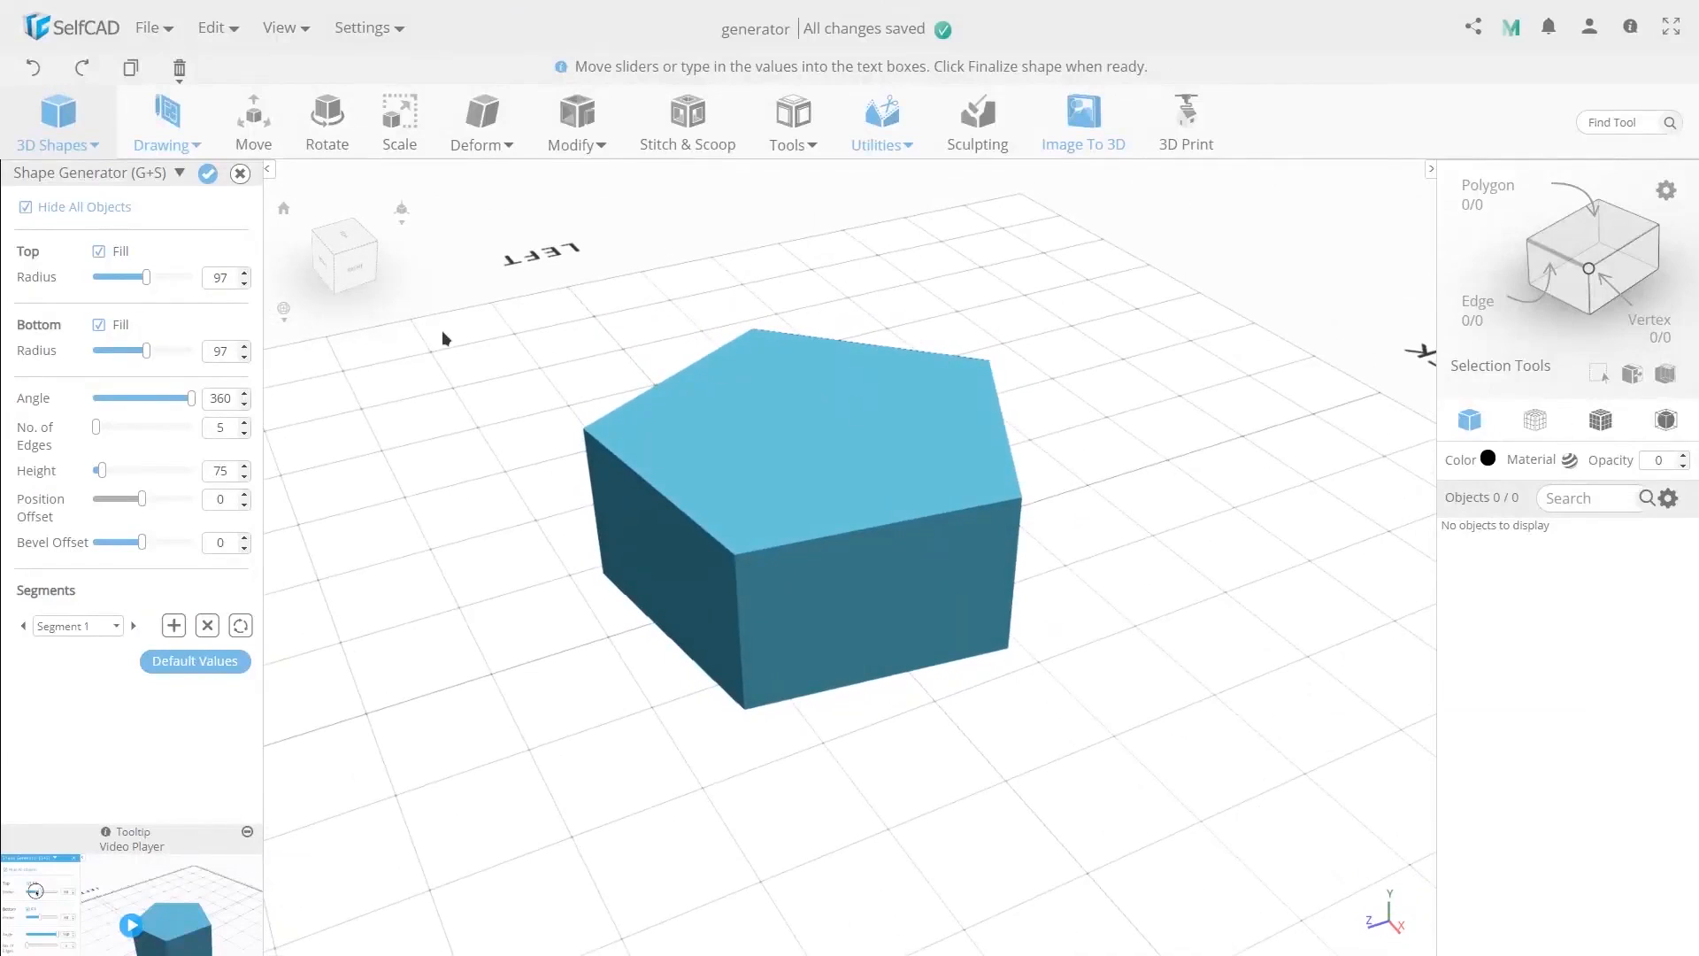
drag(191, 398, 145, 417)
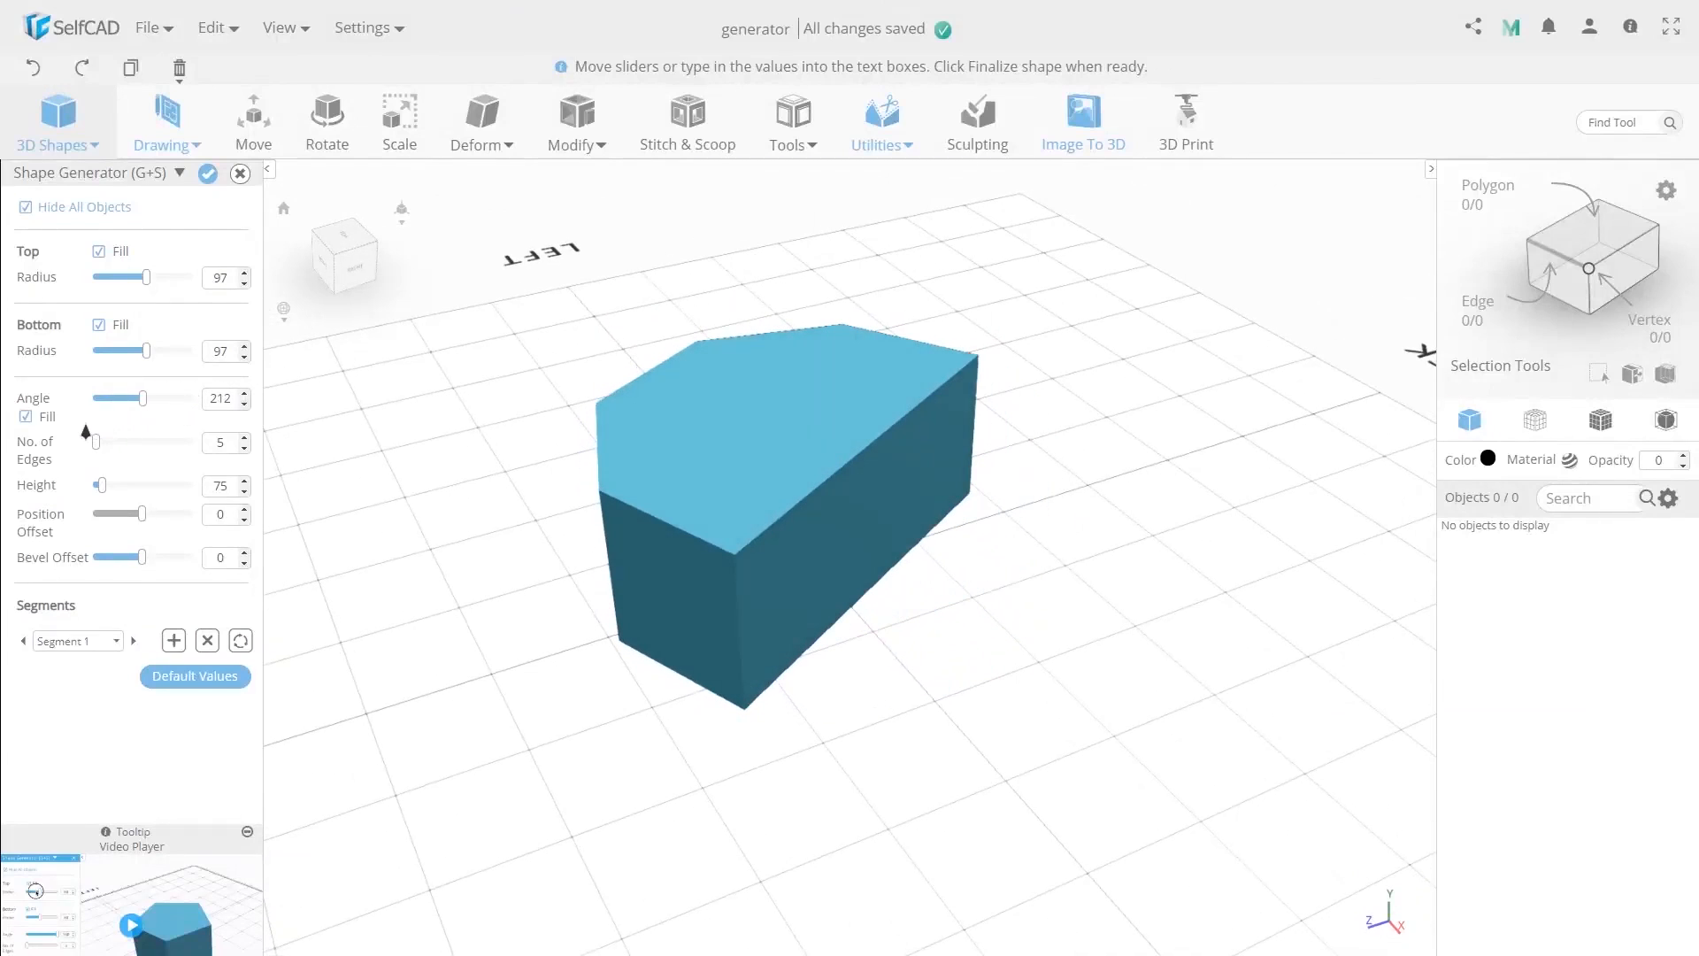
click(24, 417)
drag(929, 637, 427, 609)
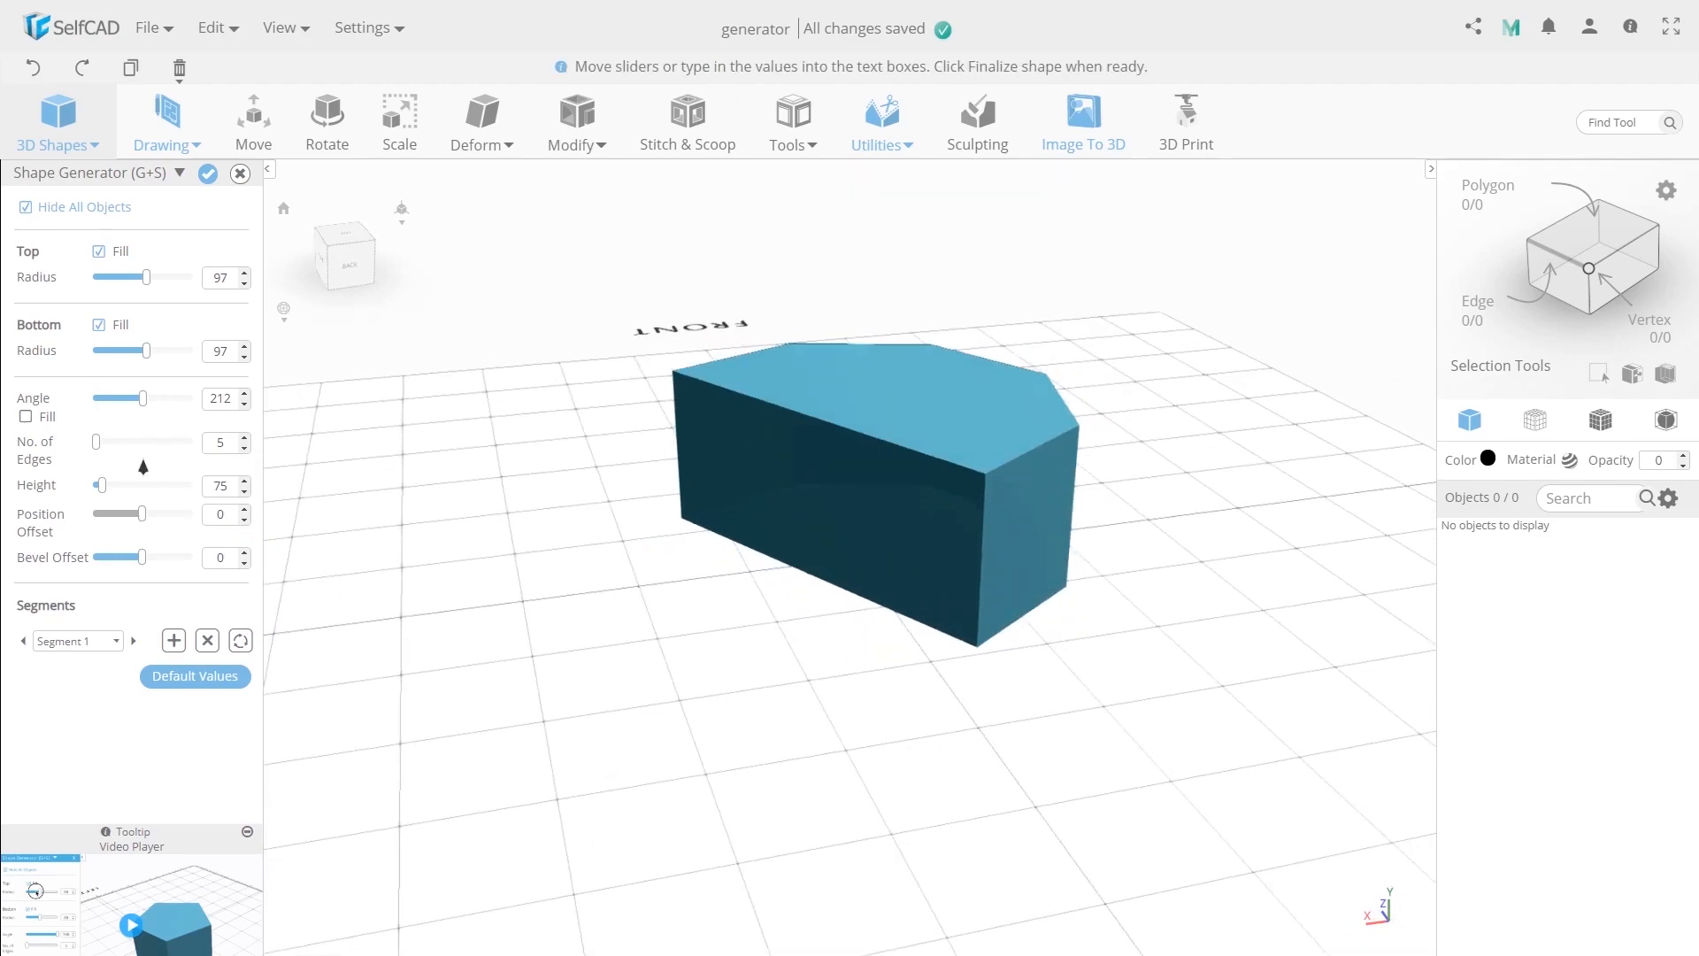
Turn the cut side's fill back on and restore the shape's angle to 360
click(28, 417)
drag(142, 401, 220, 413)
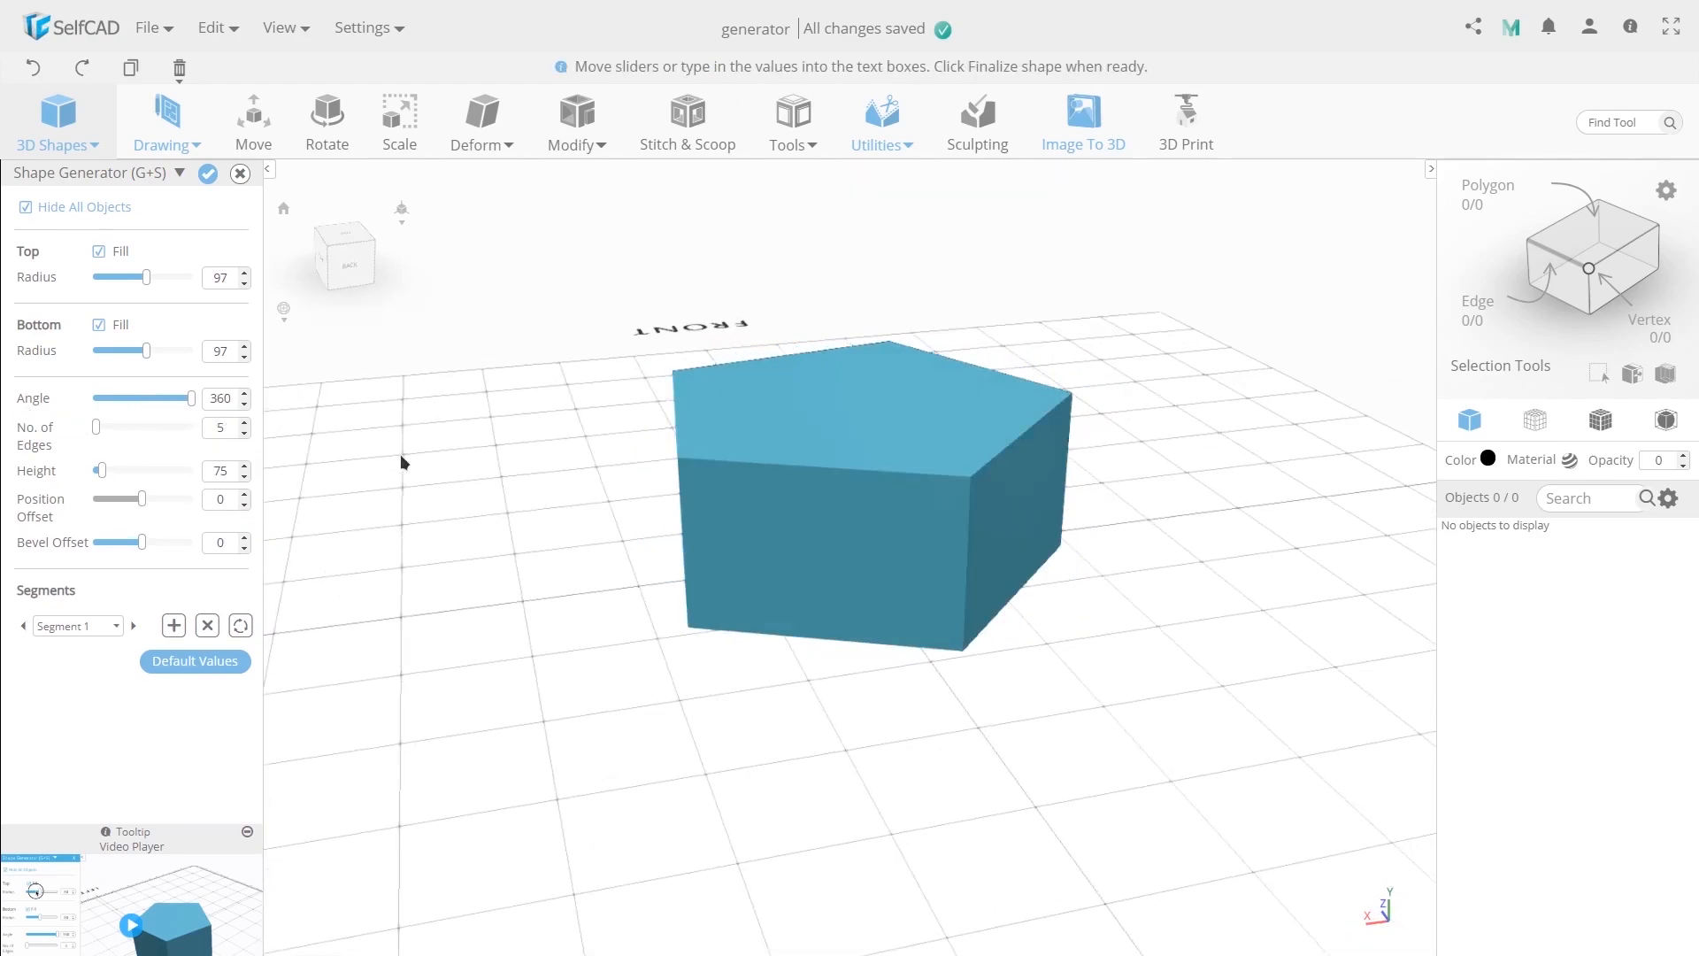
Reduce the shape's number of edges to 4 and finally to 3, making a triangular prism
drag(399, 460, 535, 498)
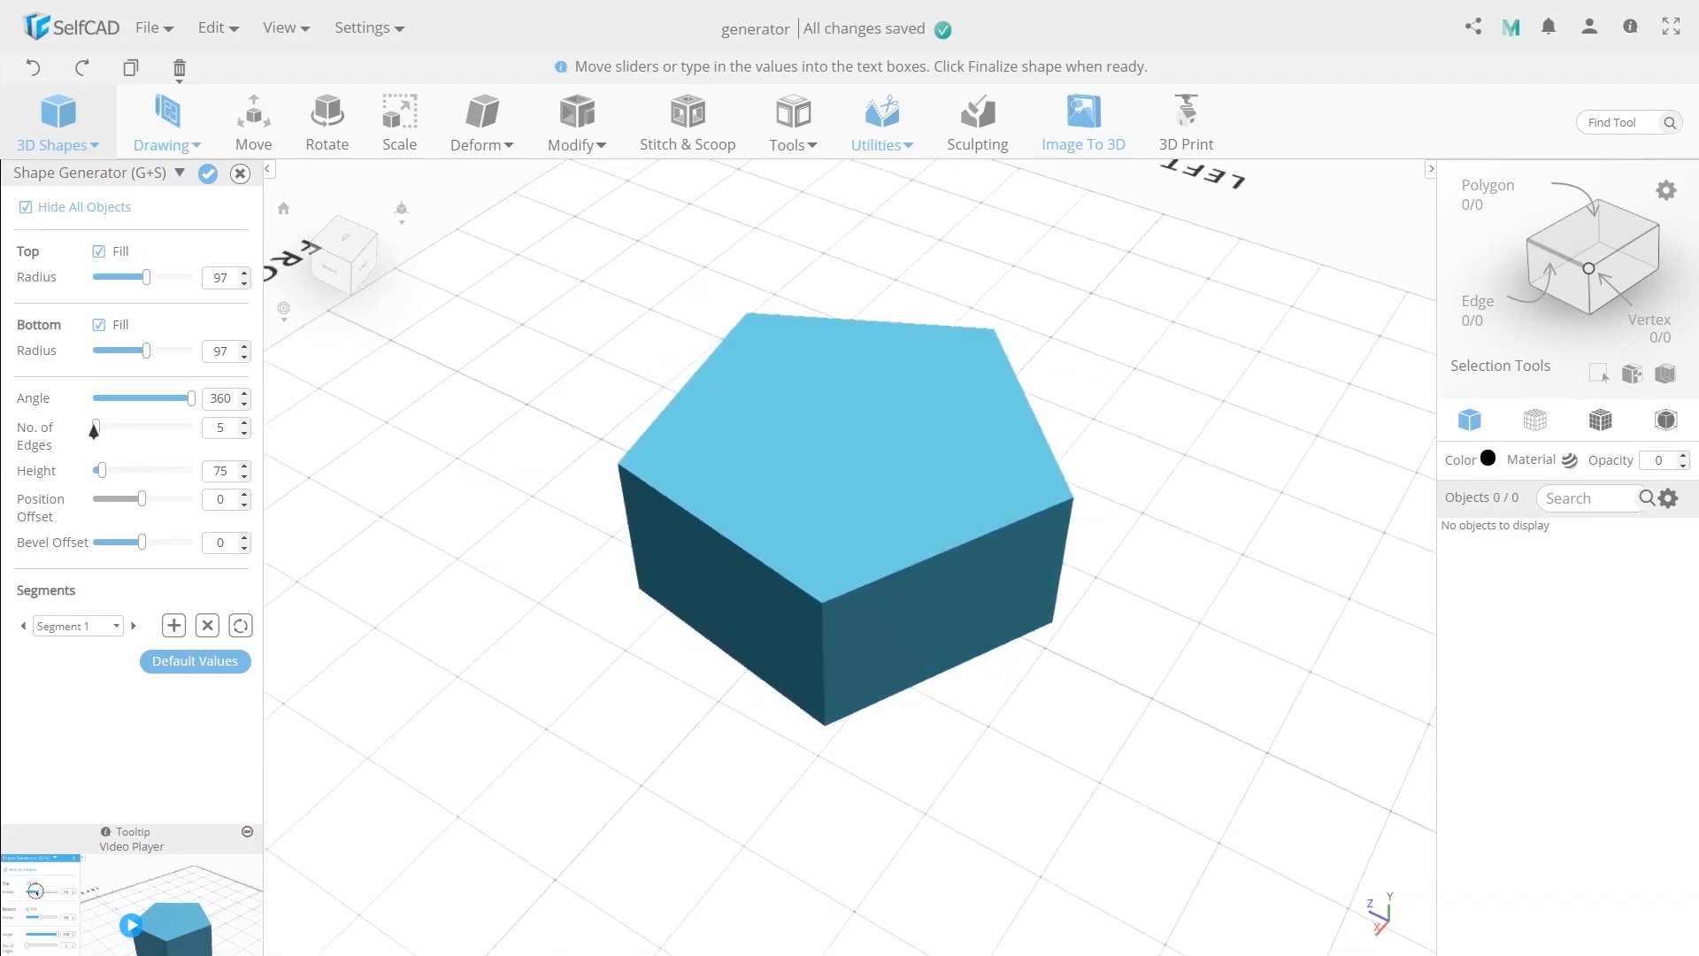
mouse_move(94, 430)
mouse_down()
mouse_move(202, 466)
mouse_move(165, 469)
mouse_move(207, 465)
mouse_move(95, 439)
mouse_up()
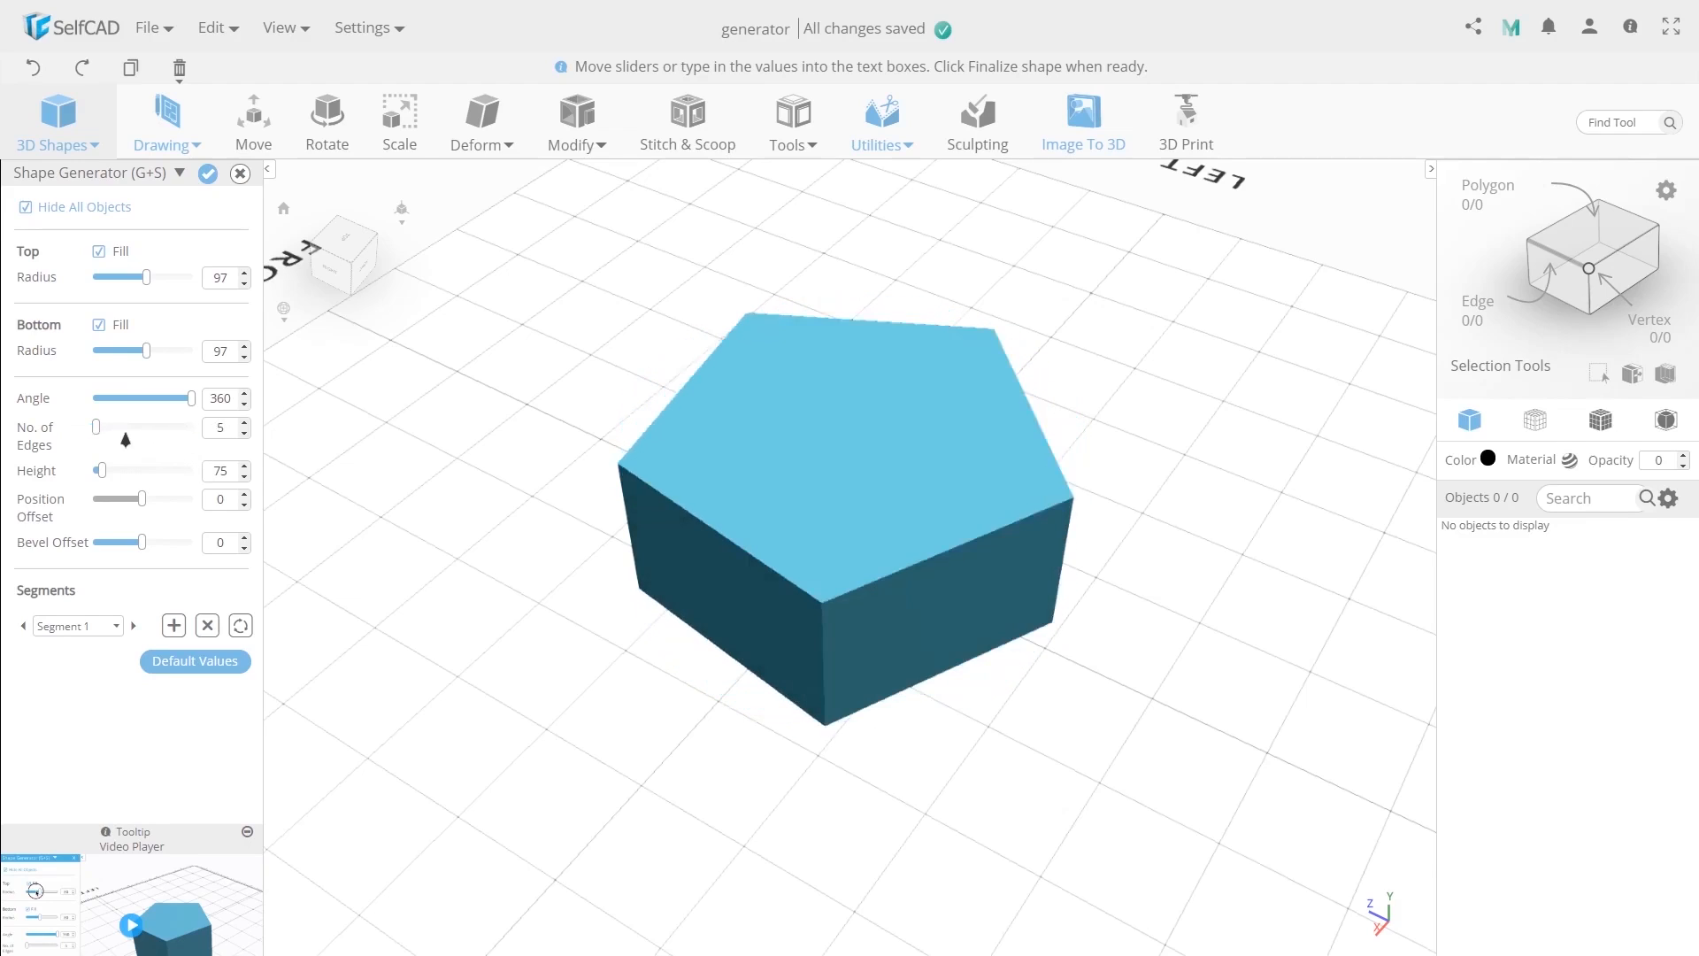
click(246, 432)
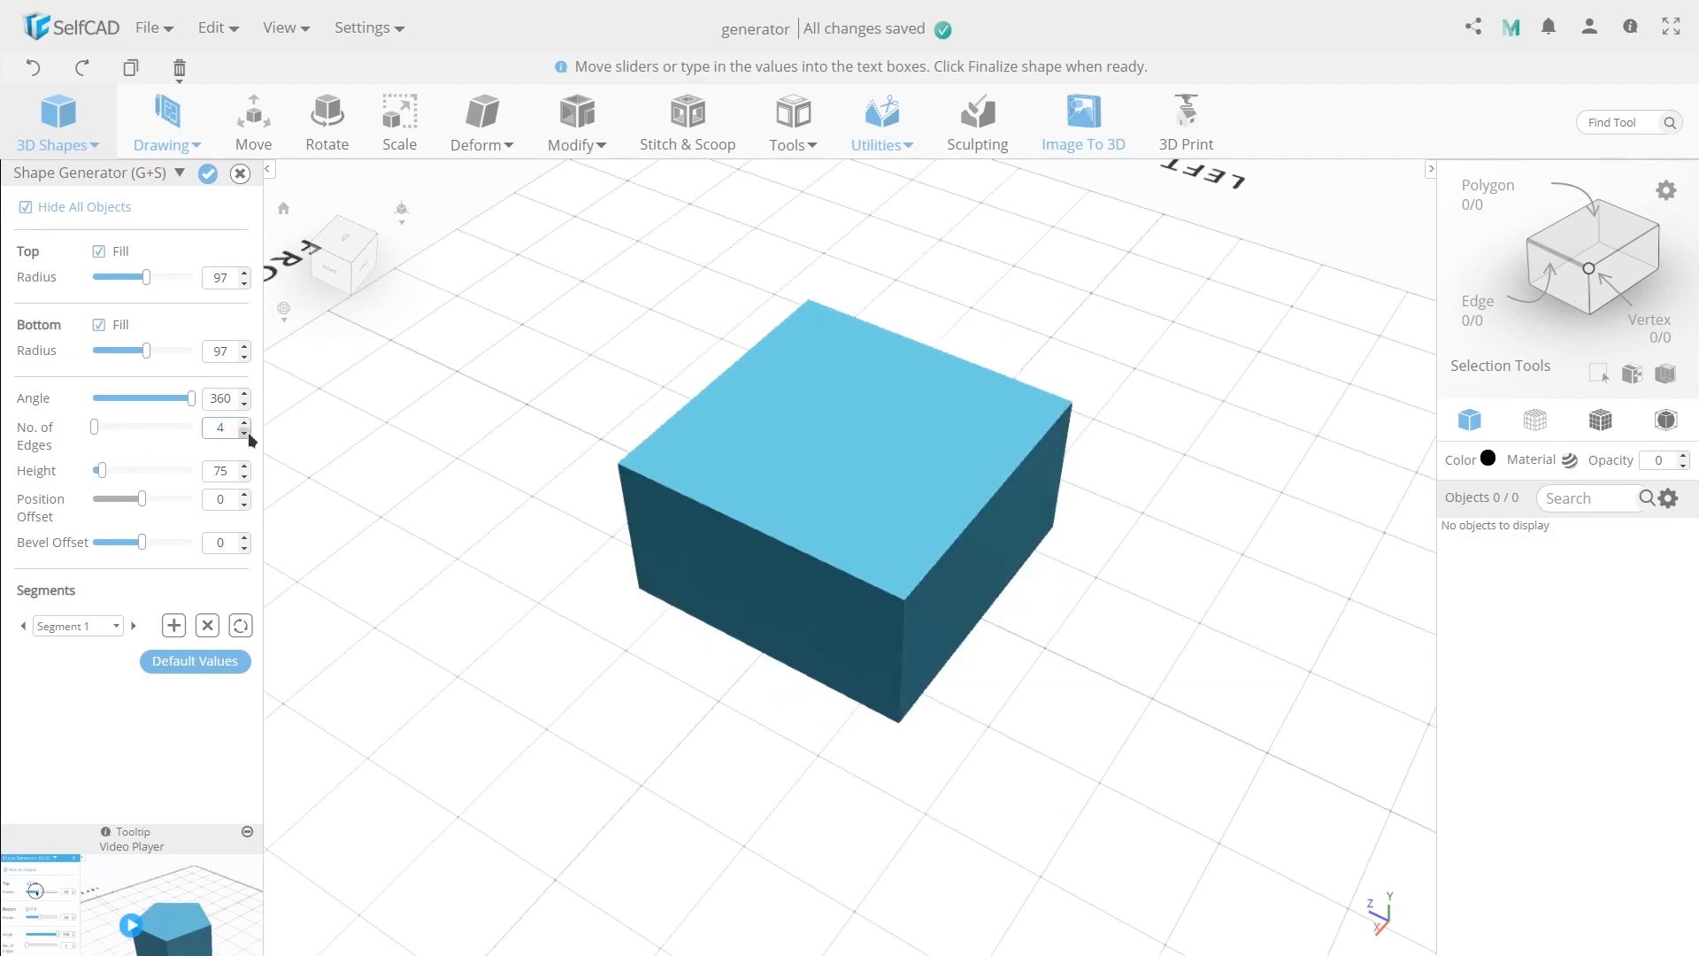
drag(531, 614, 294, 489)
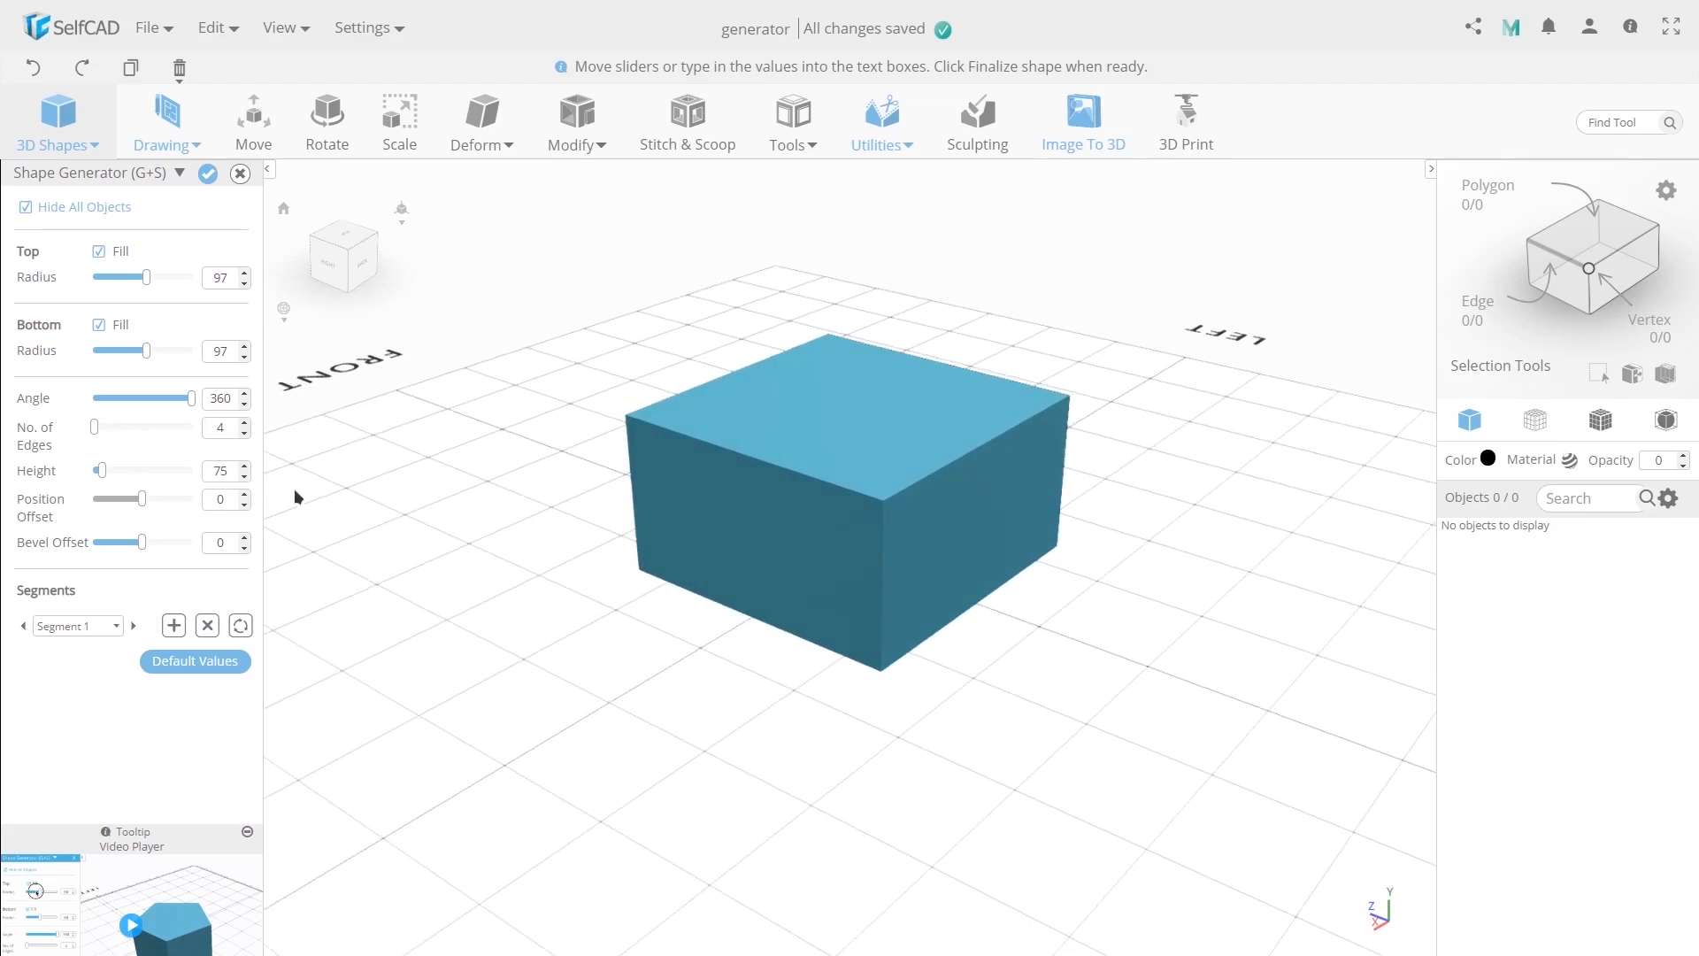
click(245, 433)
drag(437, 492, 713, 495)
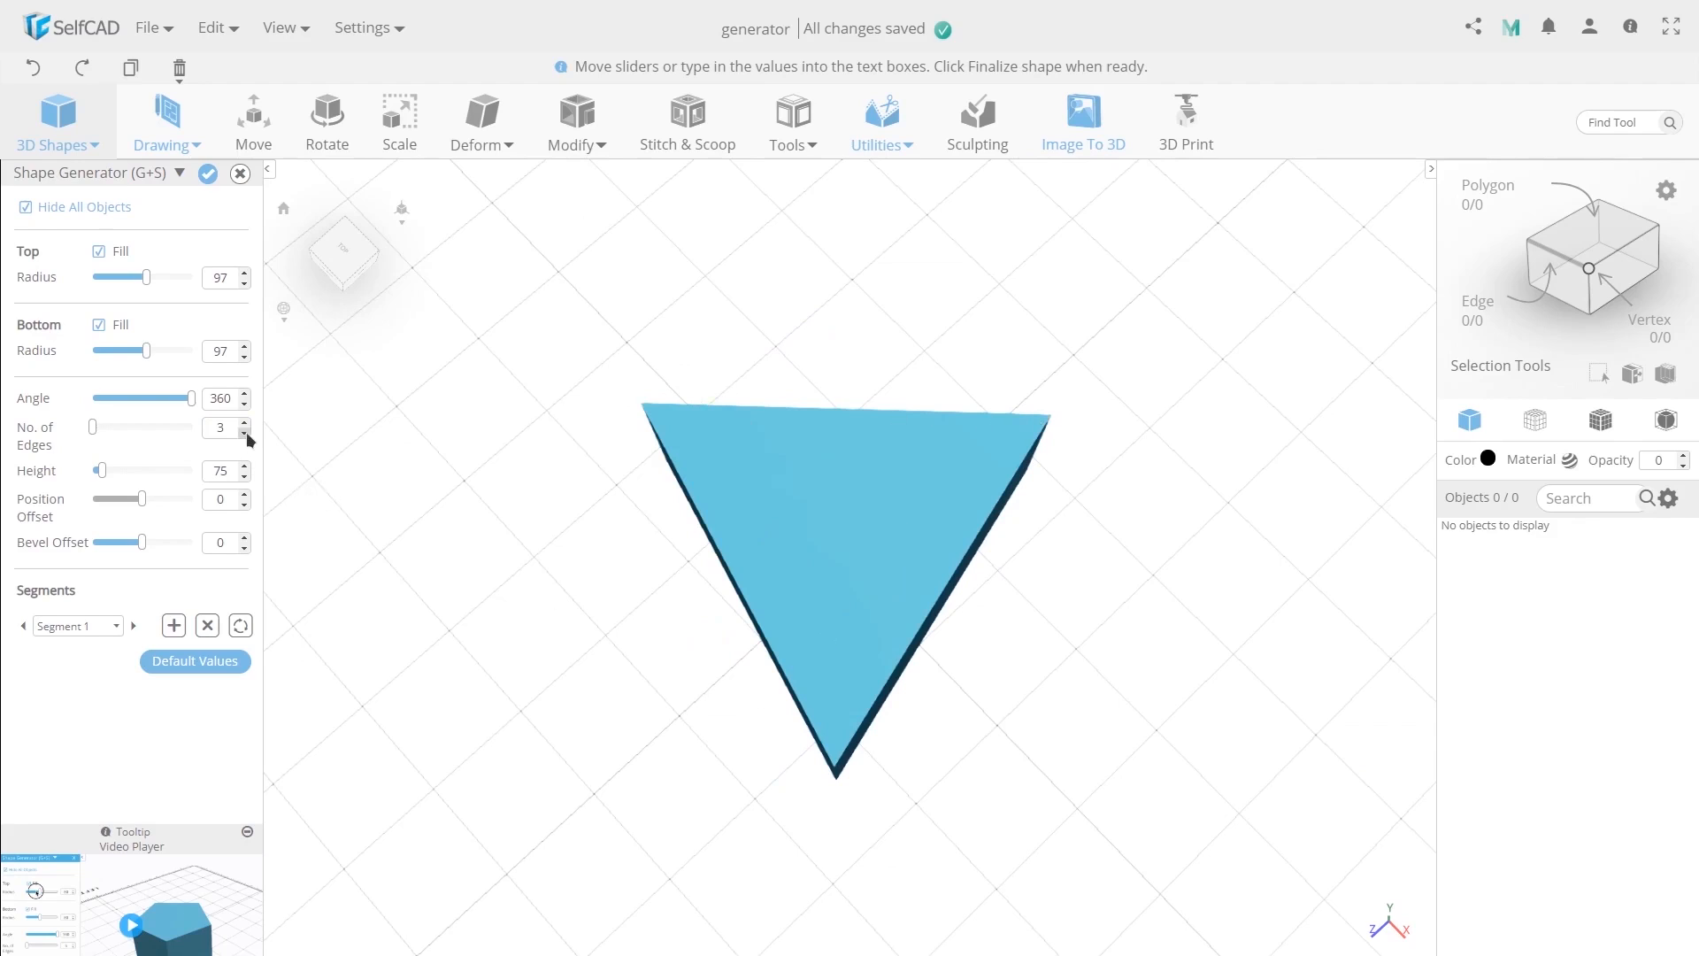
drag(456, 597, 522, 496)
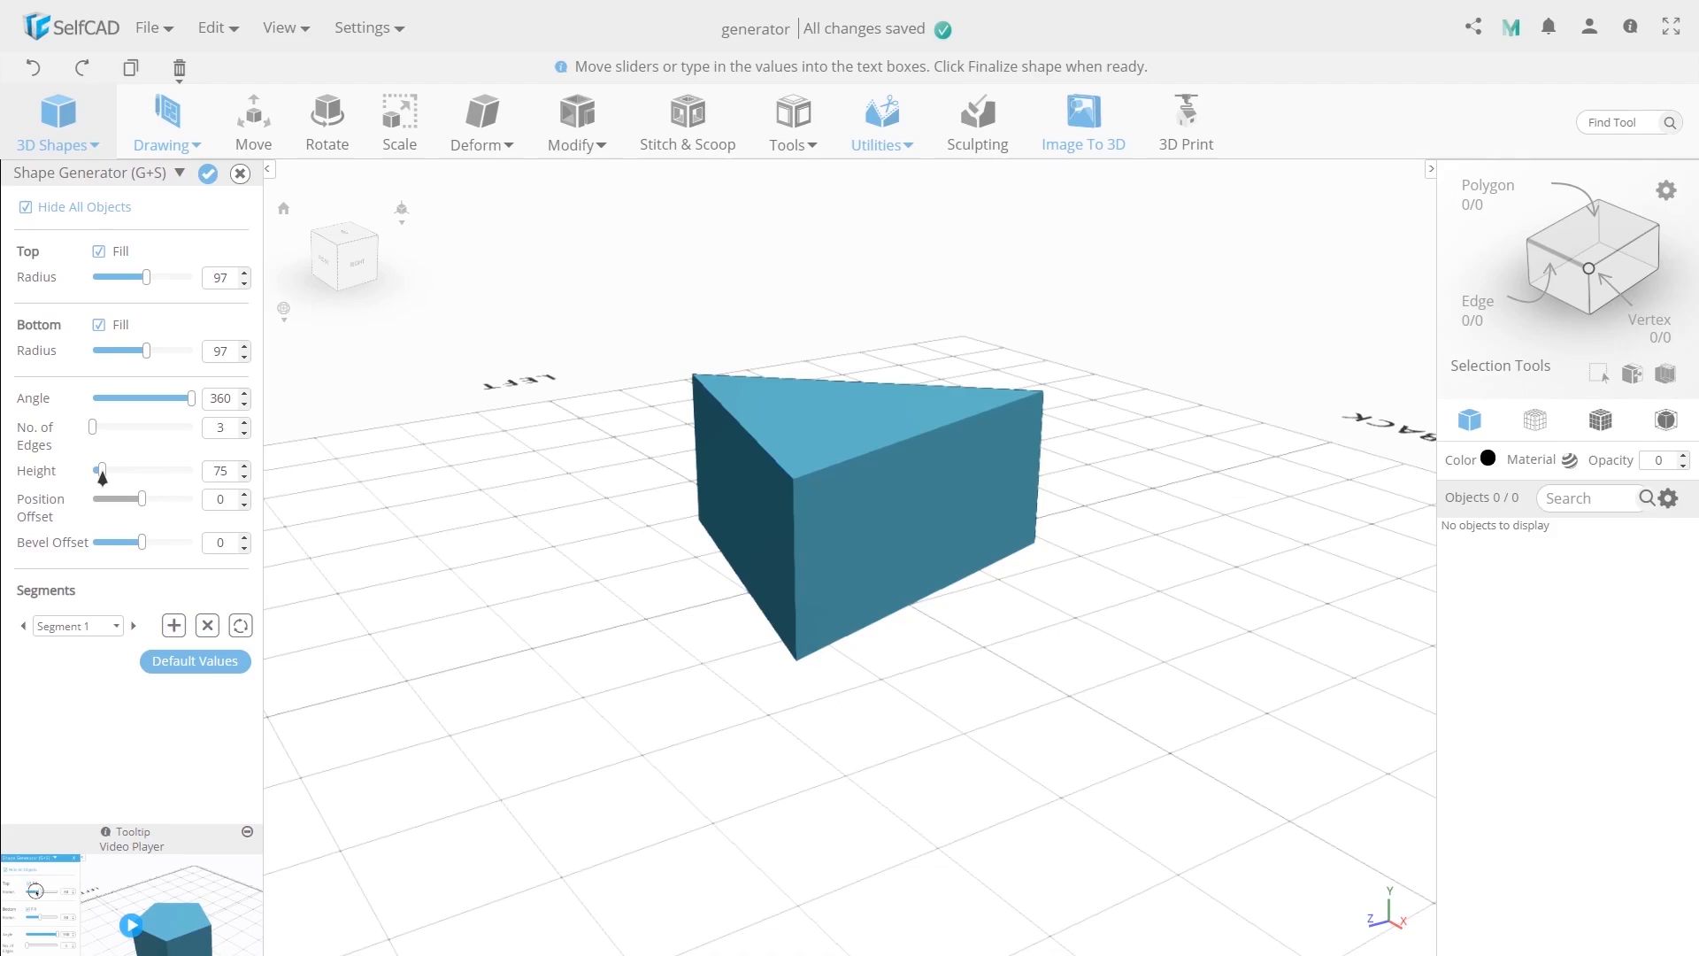
Try heights of 193 and 88 for the triangular prism and settle on a height of 176
drag(104, 474, 119, 470)
scroll(557, 416, down, 5)
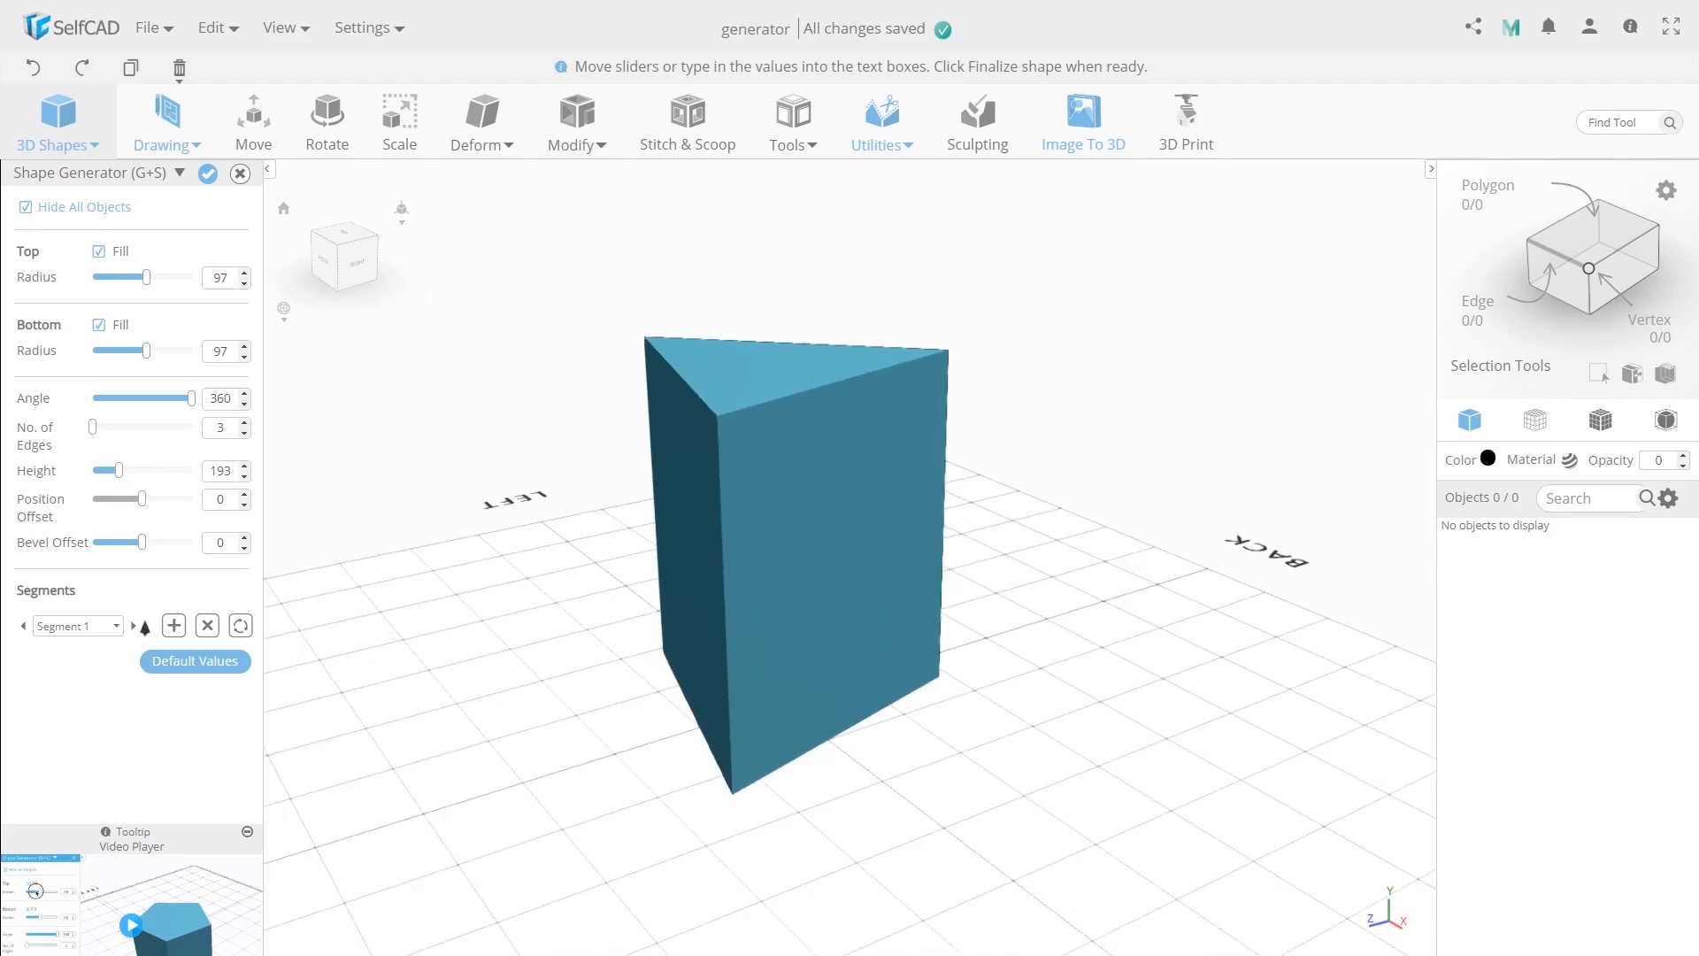
mouse_move(113, 476)
mouse_down()
mouse_move(129, 473)
mouse_move(102, 473)
mouse_up()
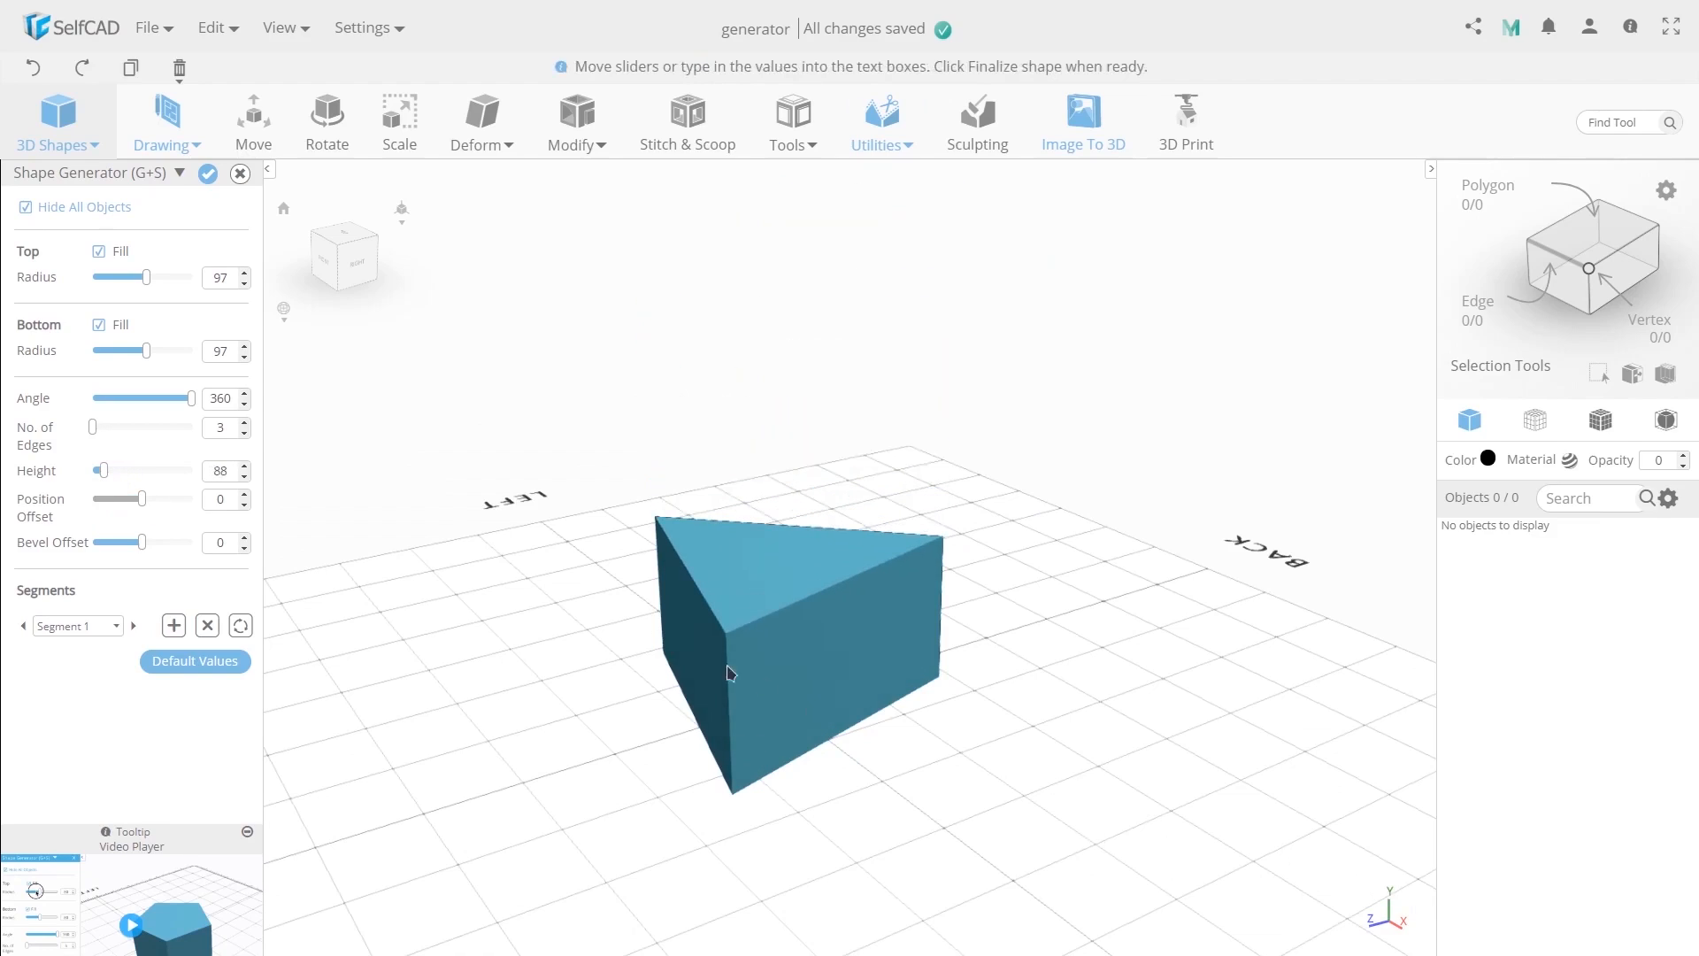
mouse_move(107, 475)
mouse_down()
mouse_move(139, 473)
mouse_move(102, 473)
mouse_move(118, 485)
mouse_up()
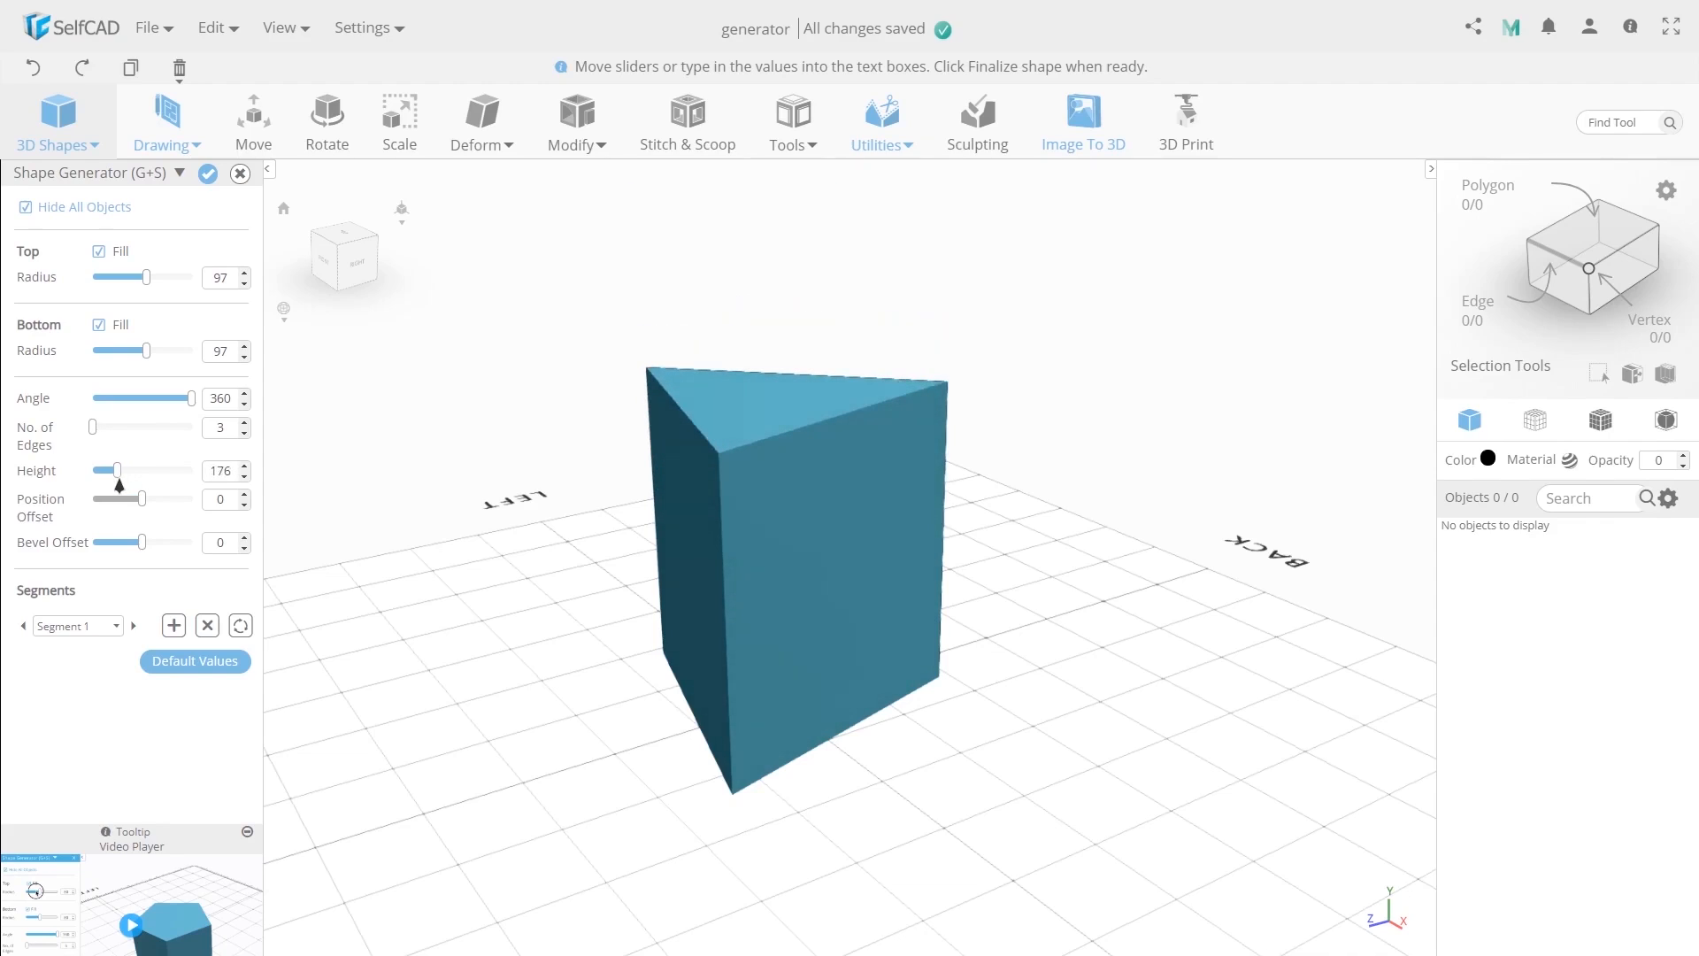
Give the prism a bevel offset of 1 and a bevel weight of 1, and raise the offset to 10
click(147, 545)
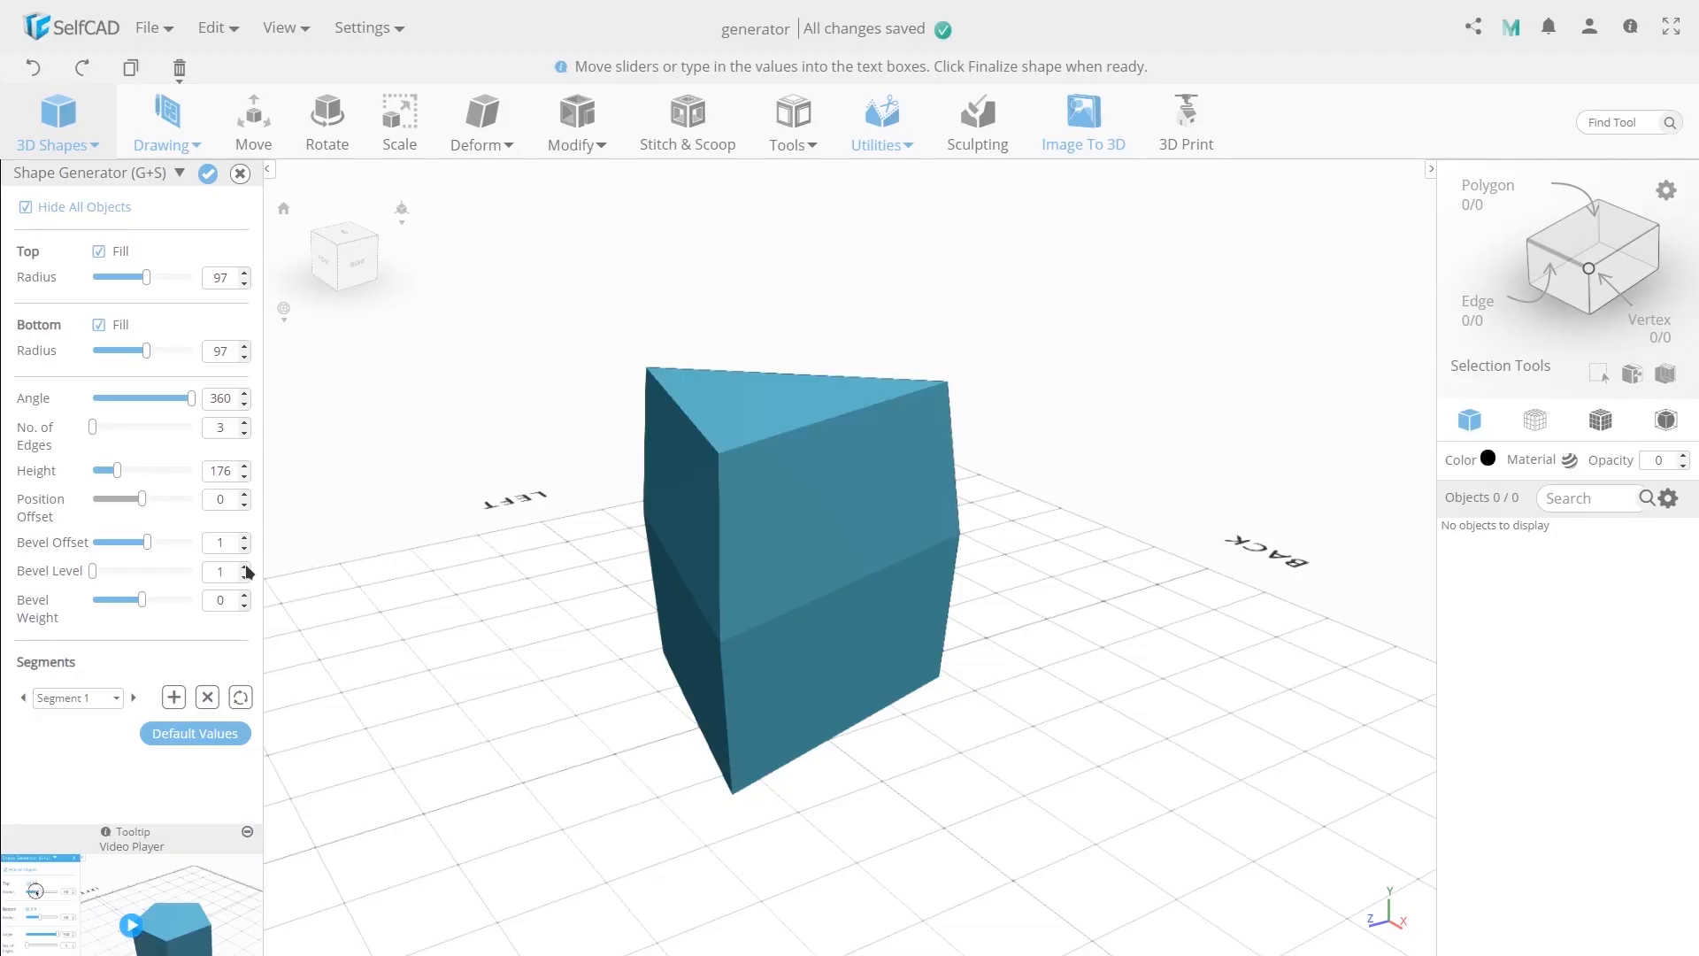
drag(146, 604, 151, 605)
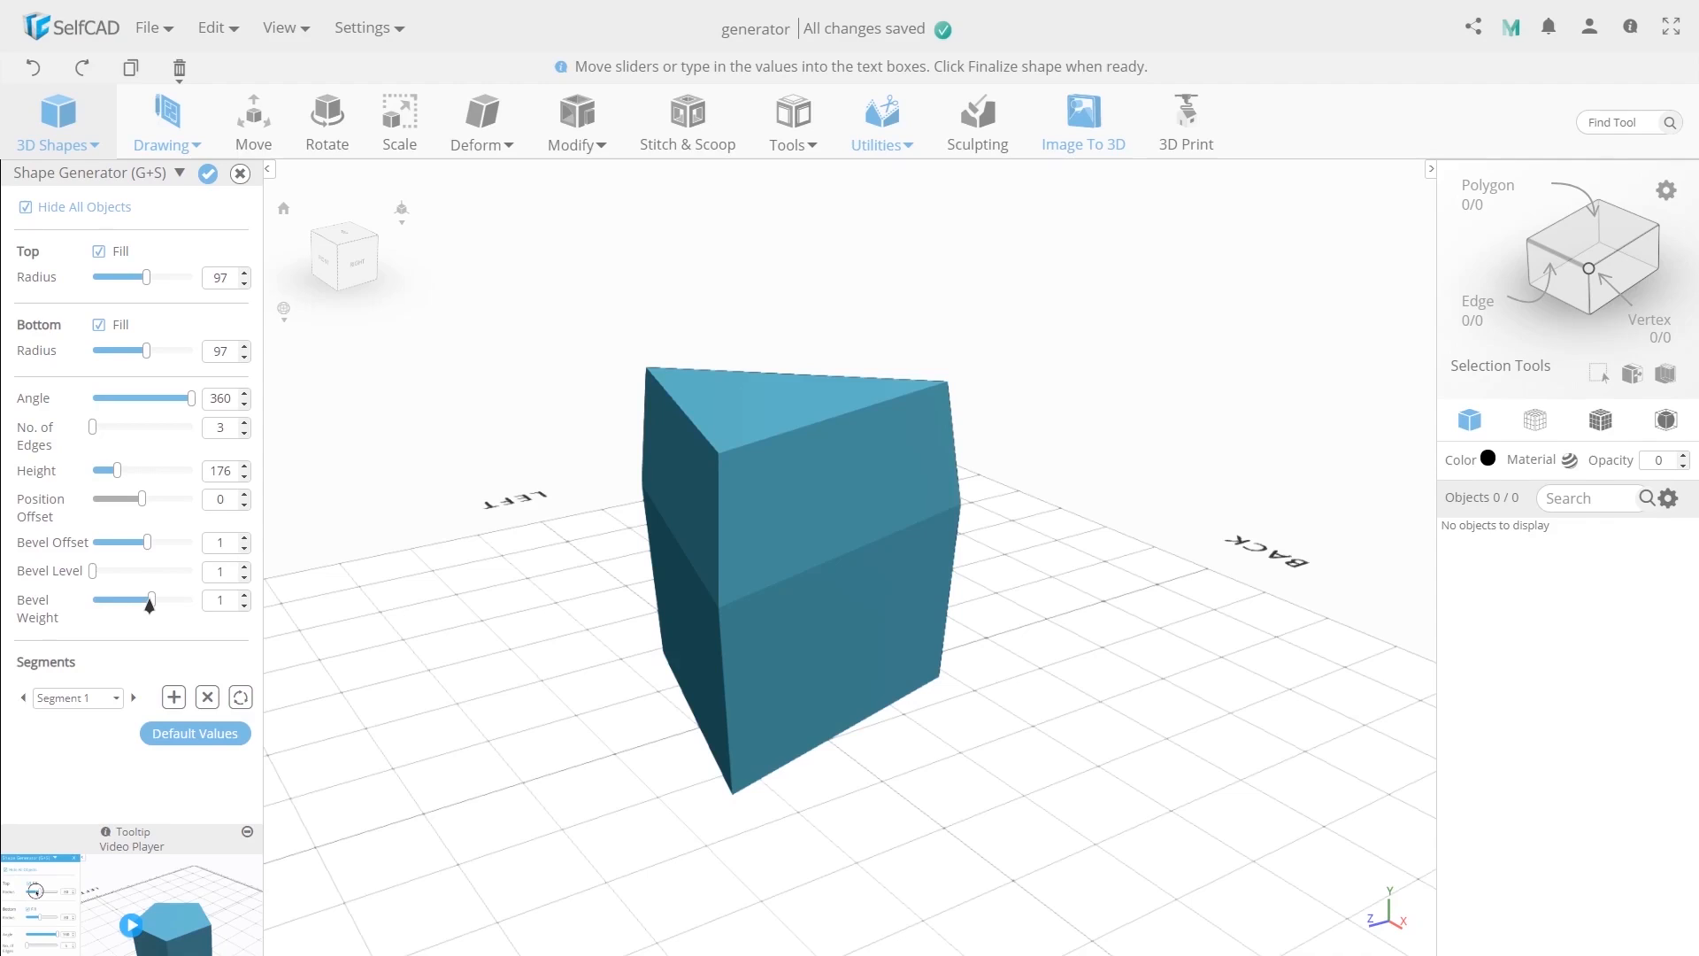
drag(153, 549, 195, 557)
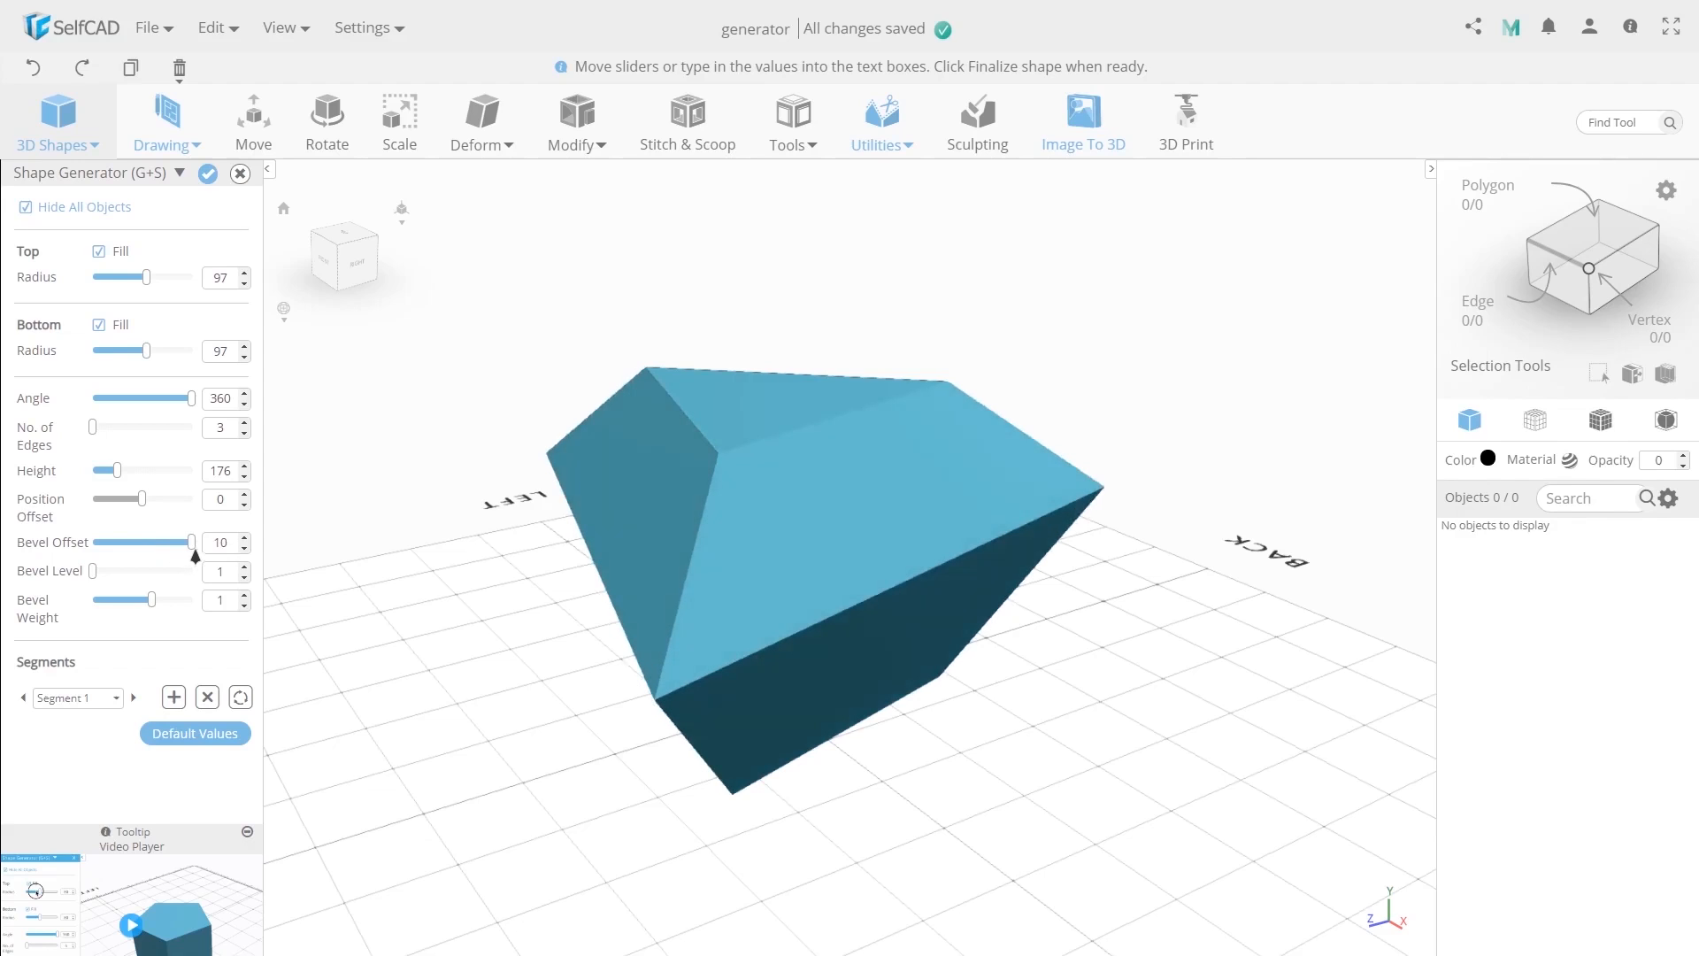
drag(295, 583, 1135, 567)
drag(607, 512, 570, 375)
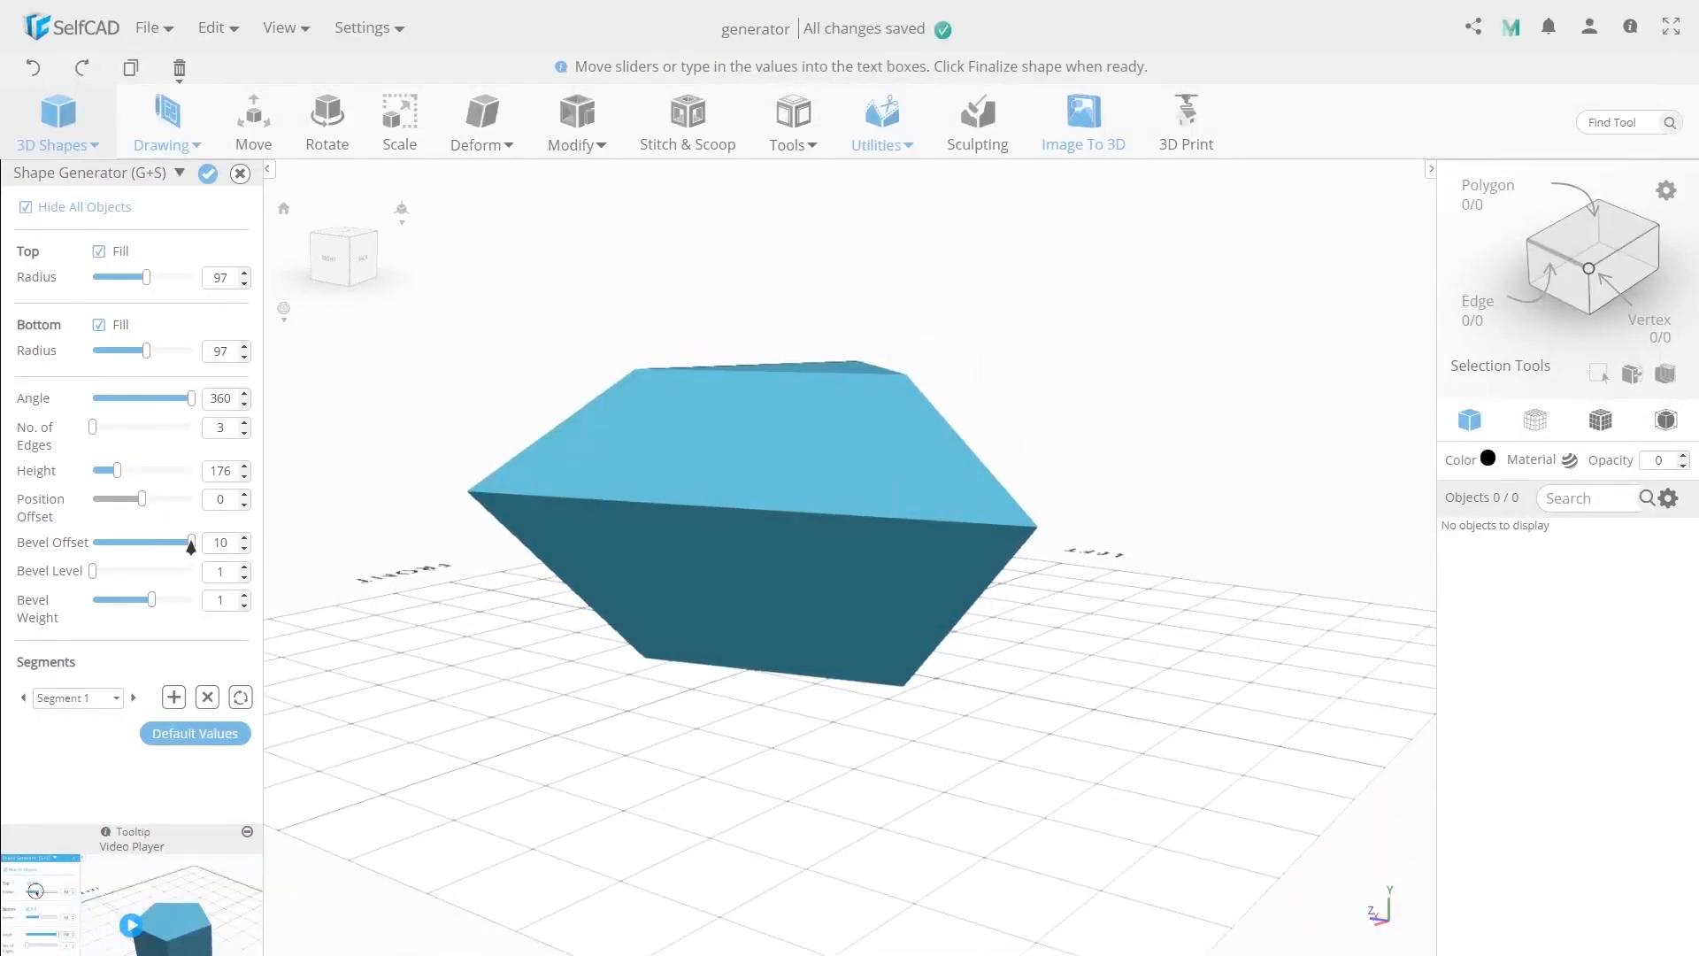
Set the bevel offset to -5 and the bevel level to 20 to curve the prism's sides smoothly inward
drag(191, 546, 118, 547)
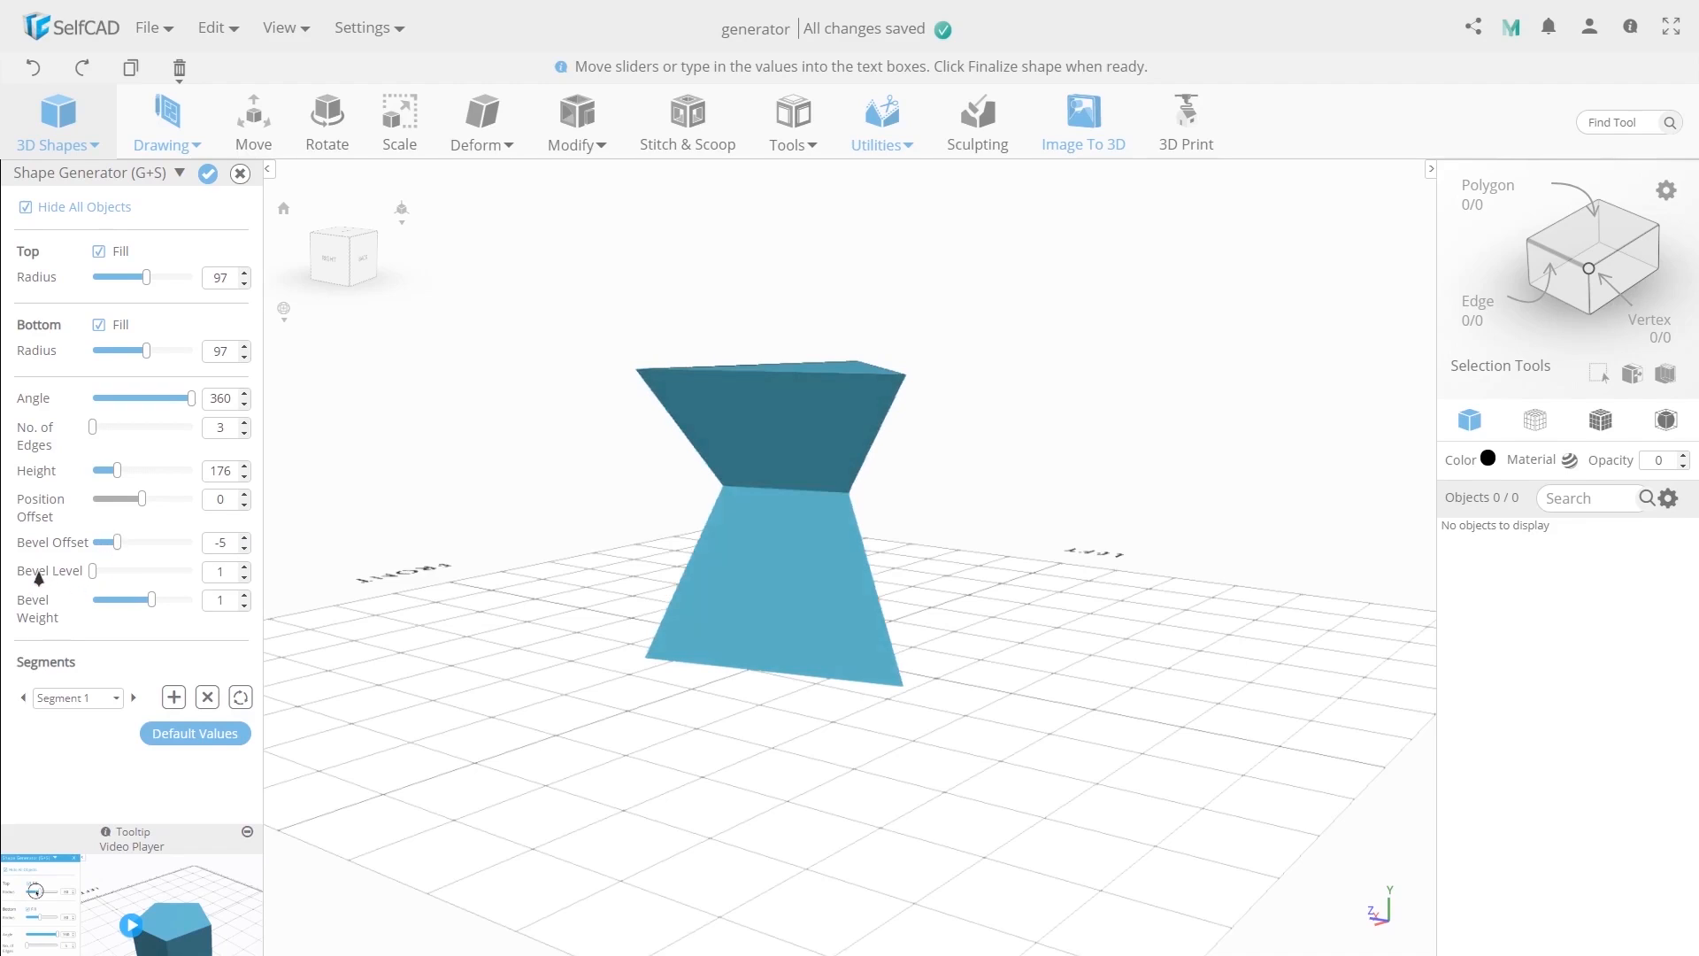
mouse_move(284, 591)
mouse_down()
mouse_move(417, 569)
mouse_move(315, 586)
mouse_up()
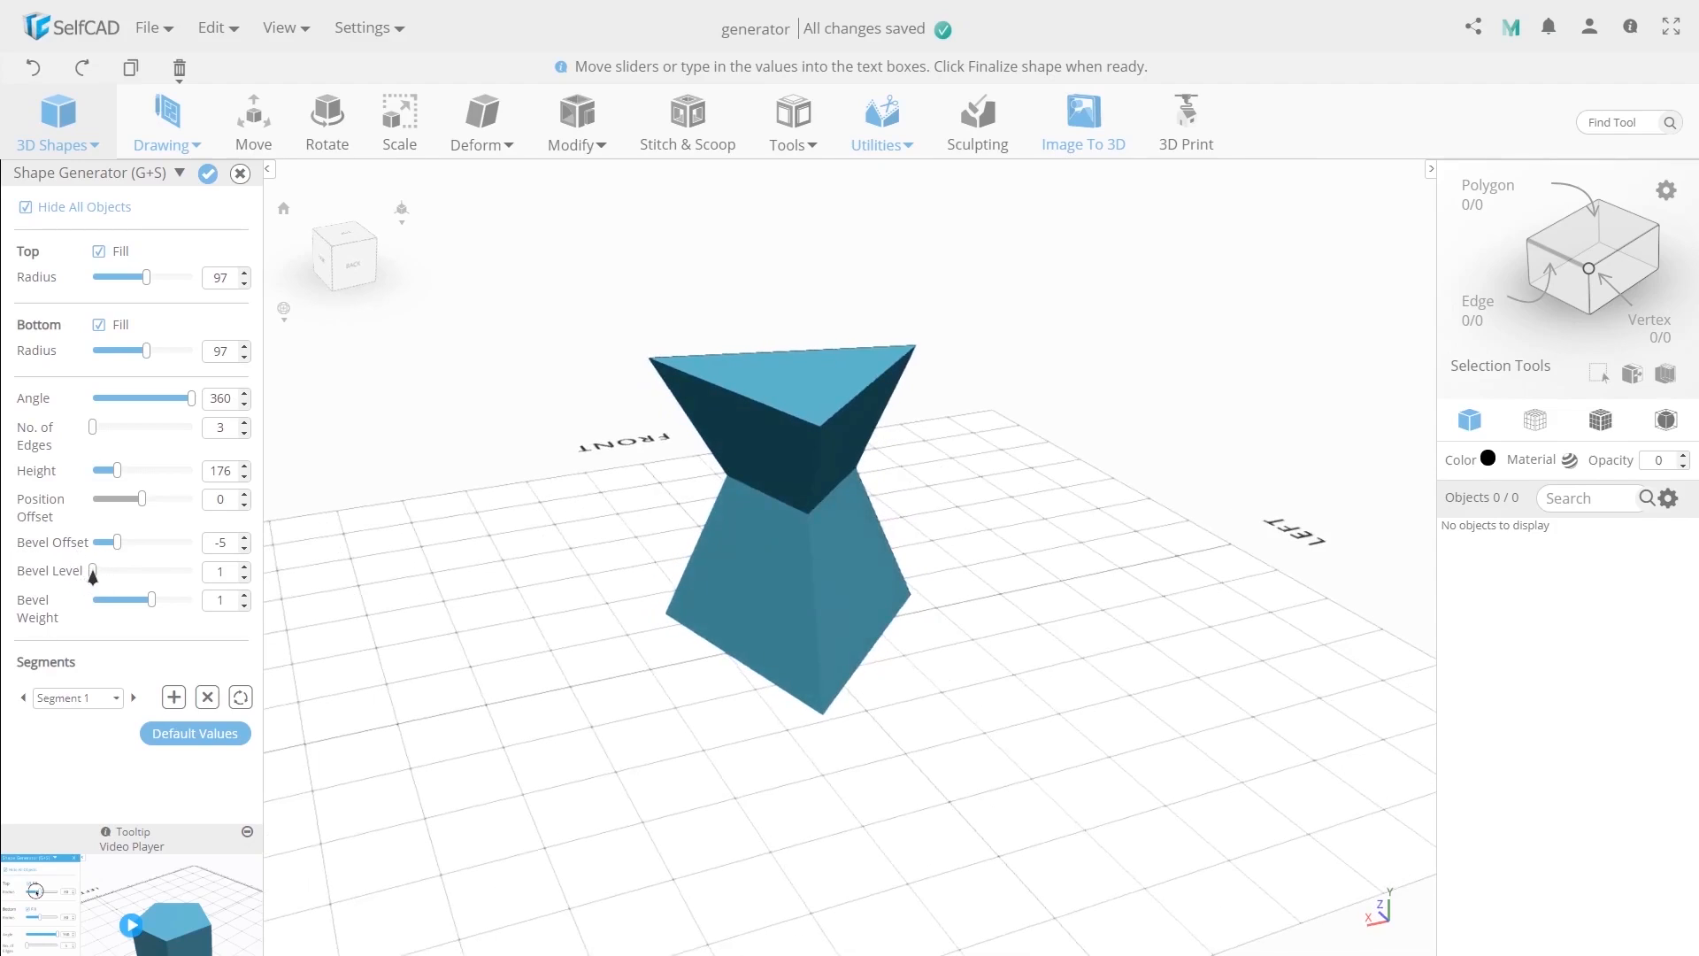
drag(92, 571, 423, 498)
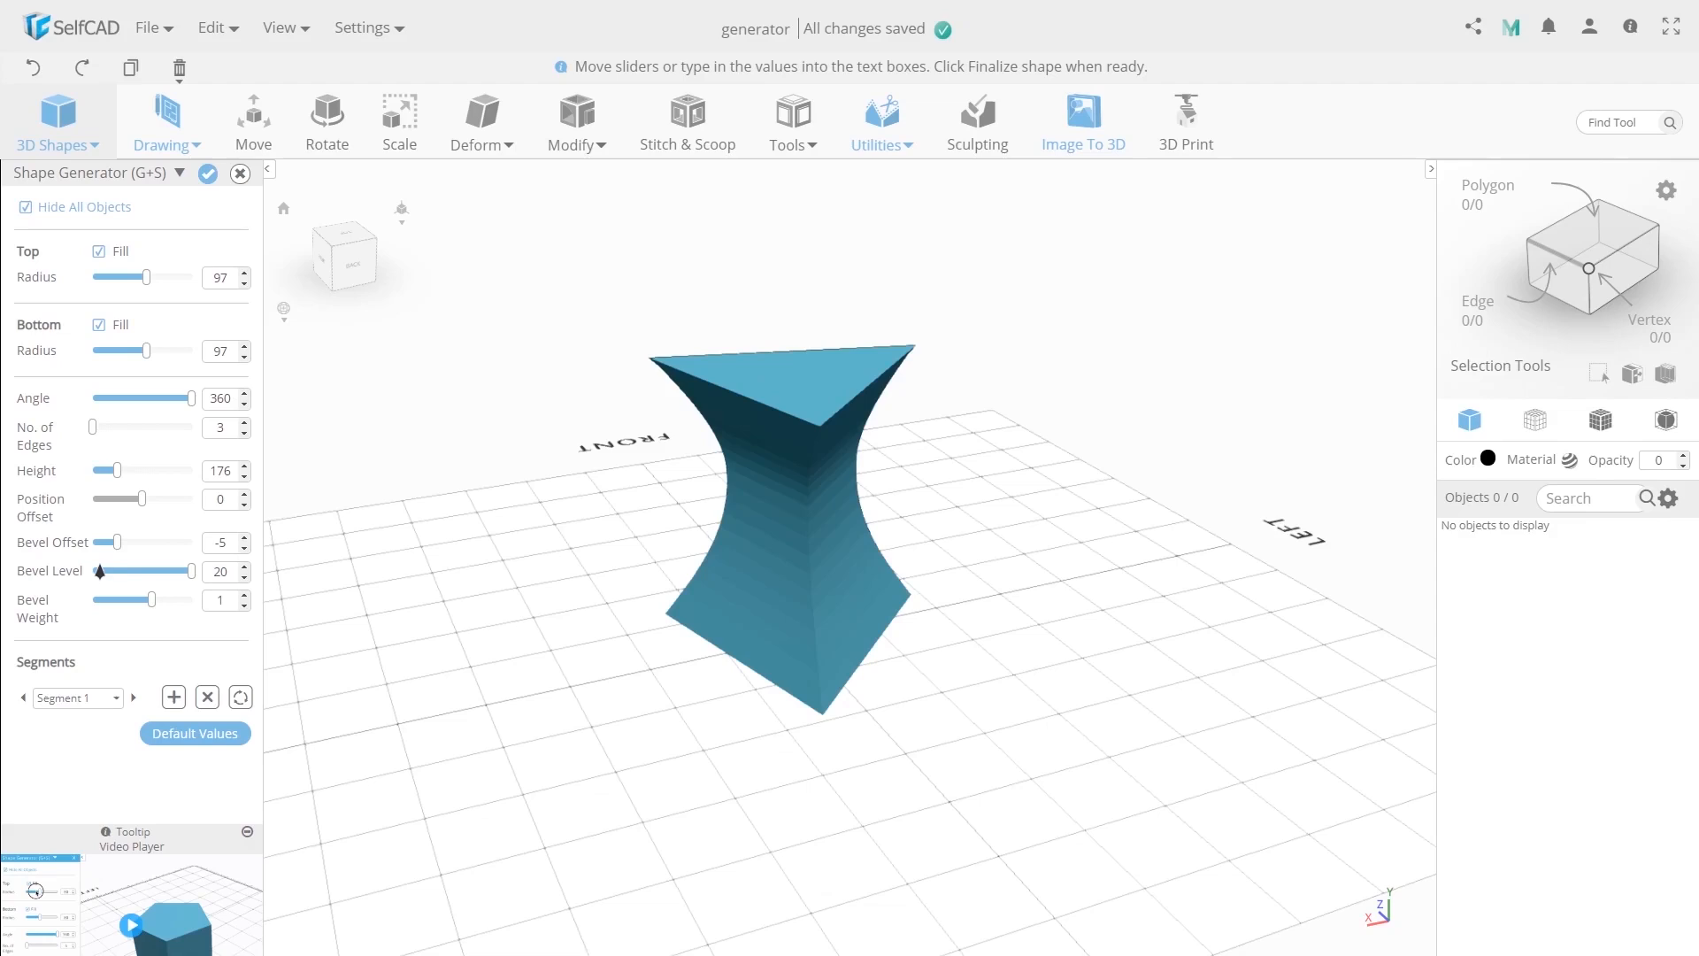
Keep the bevel level at 20, and set the bevel offset to 5 and the bevel weight to 0
drag(190, 573, 254, 578)
drag(117, 541, 142, 599)
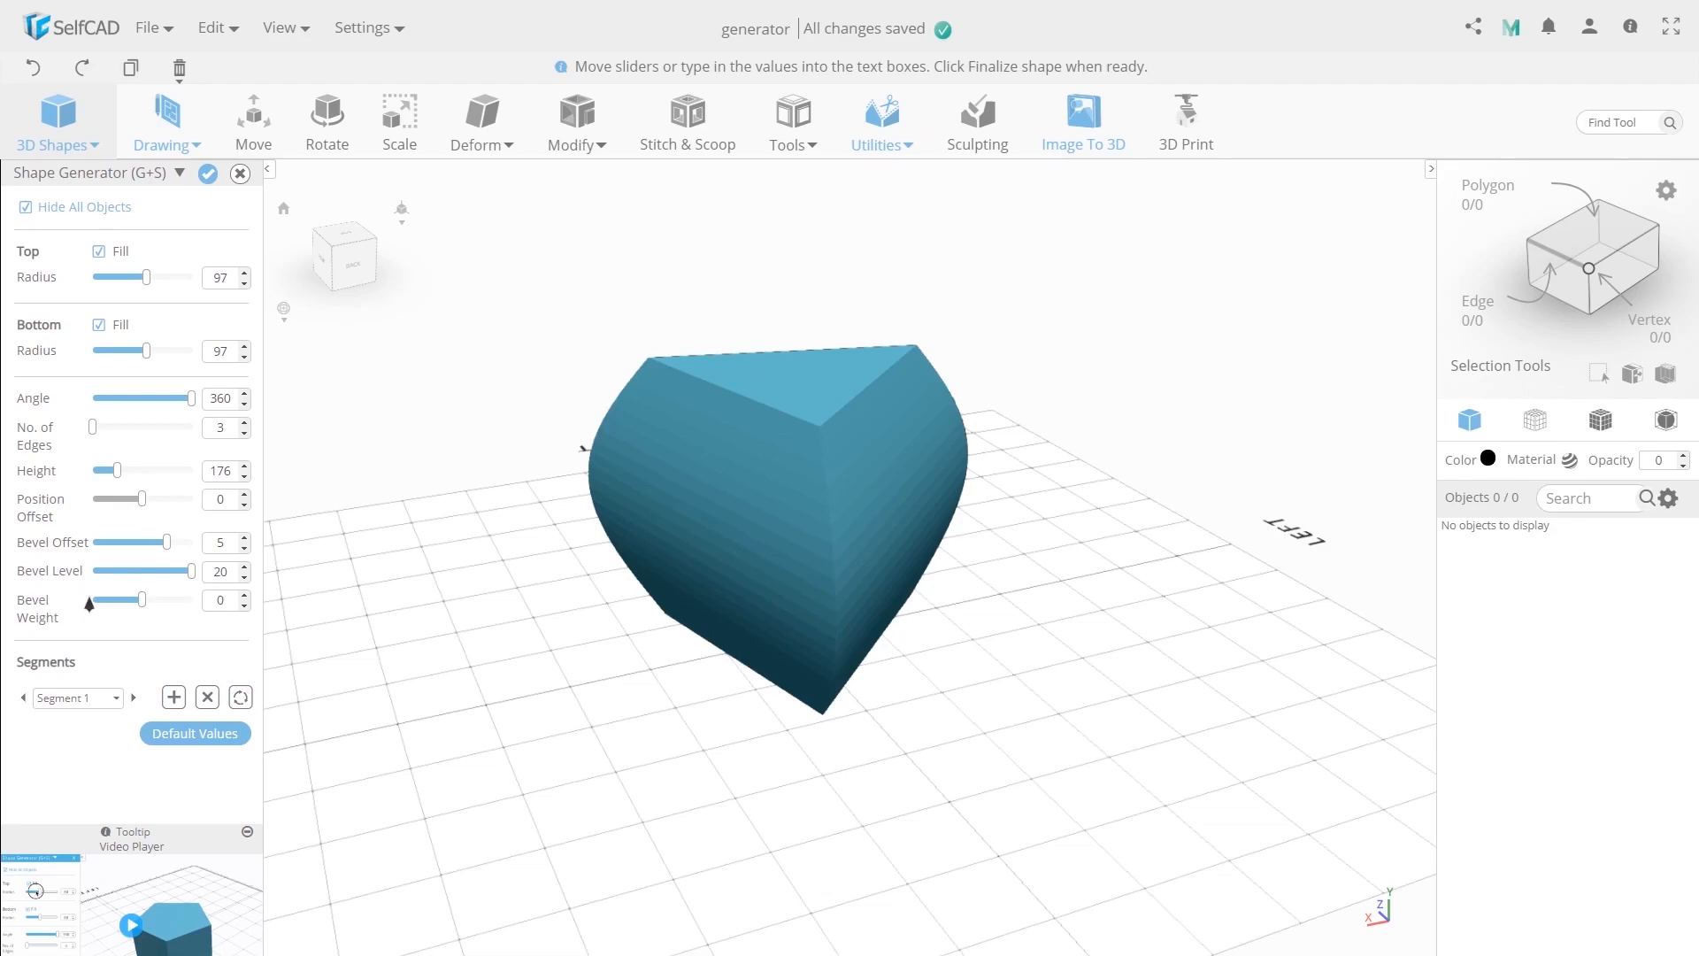
Set the bevel weight of the first segment to 1 and add a second segment on top of it
mouse_move(142, 602)
mouse_down()
mouse_move(171, 603)
mouse_move(108, 606)
mouse_move(182, 606)
mouse_move(106, 606)
mouse_move(154, 605)
mouse_up()
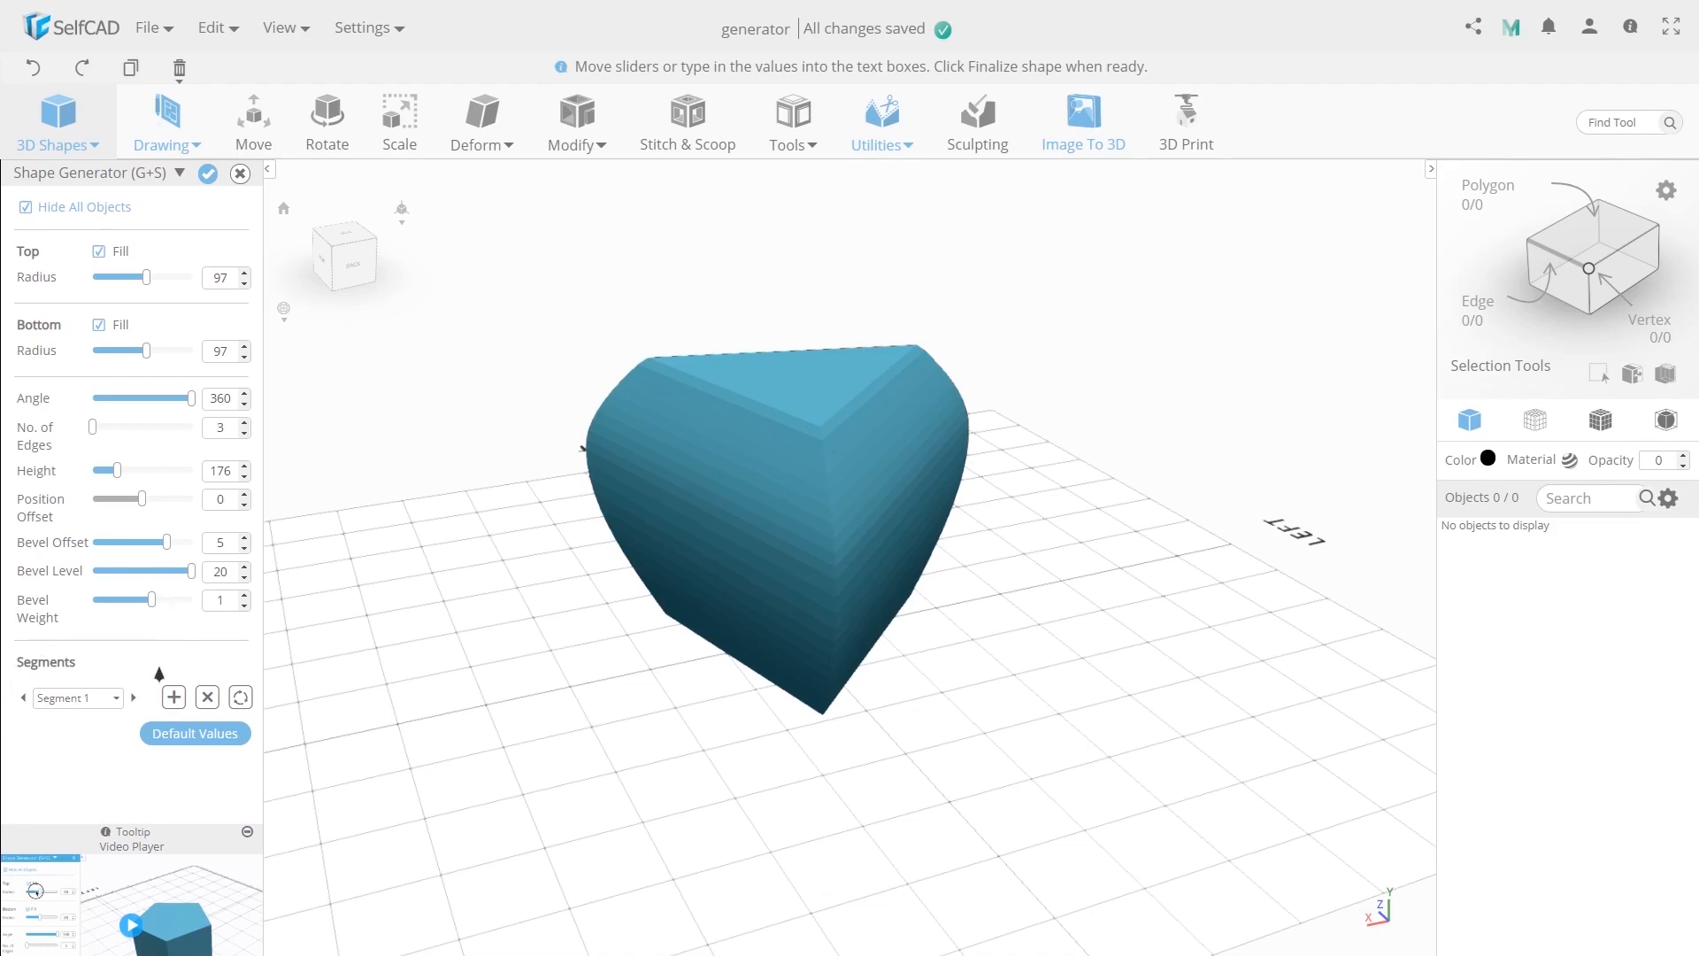
drag(470, 527, 499, 605)
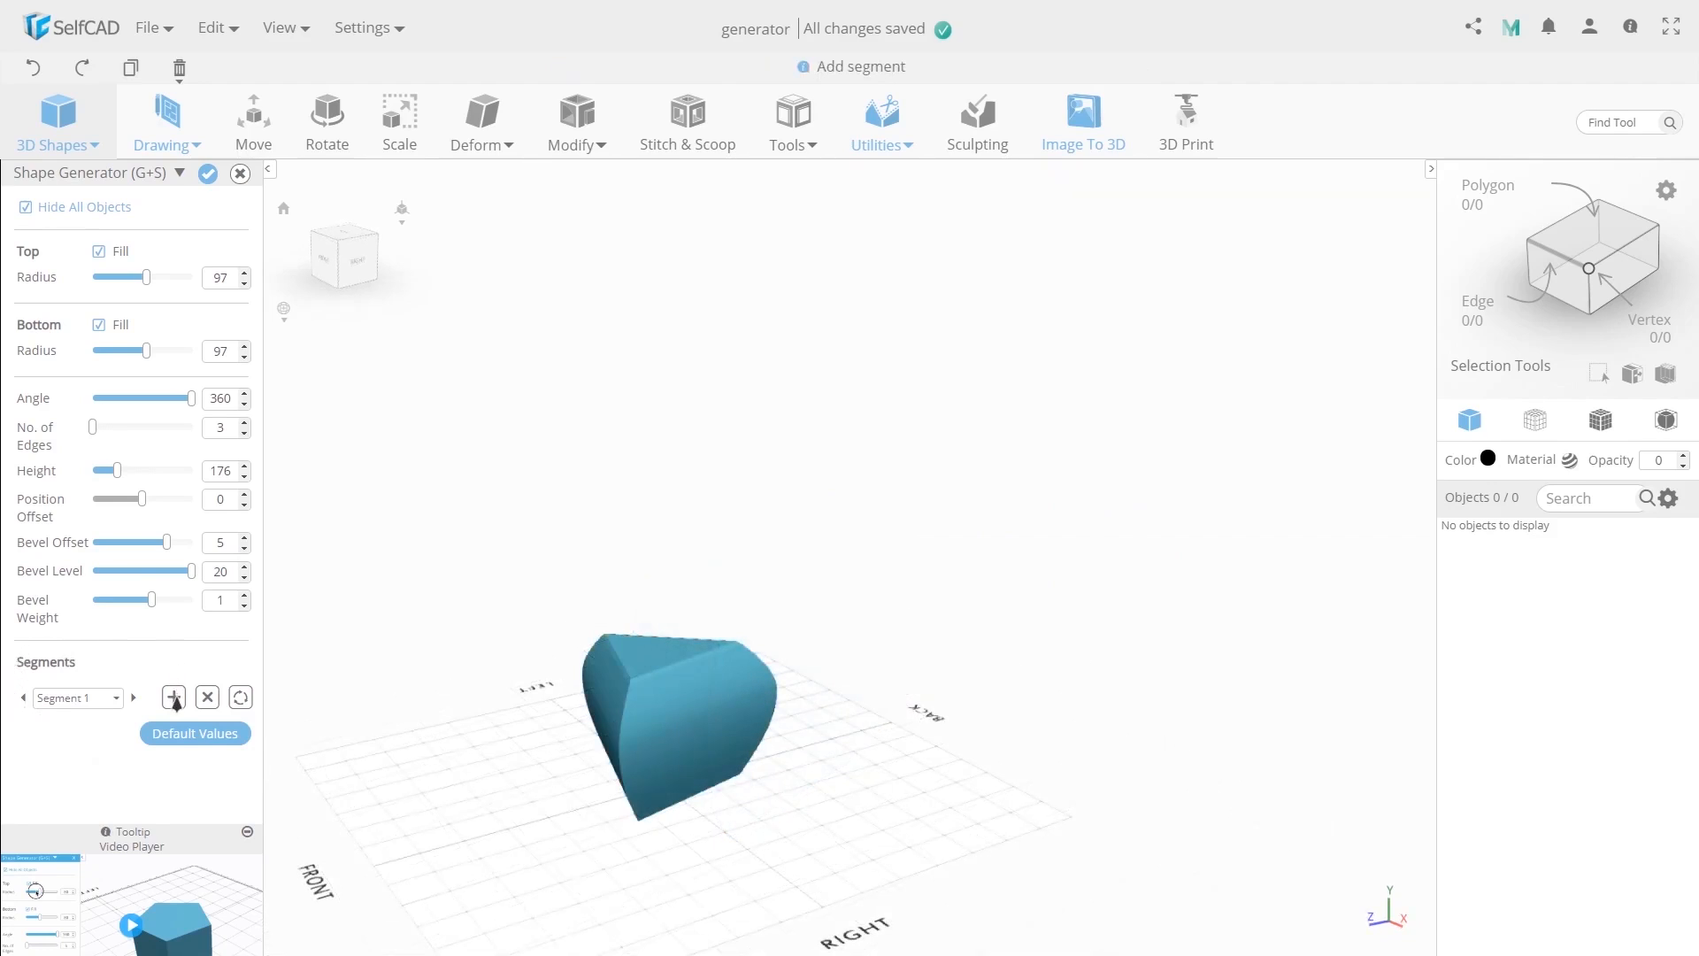
click(174, 699)
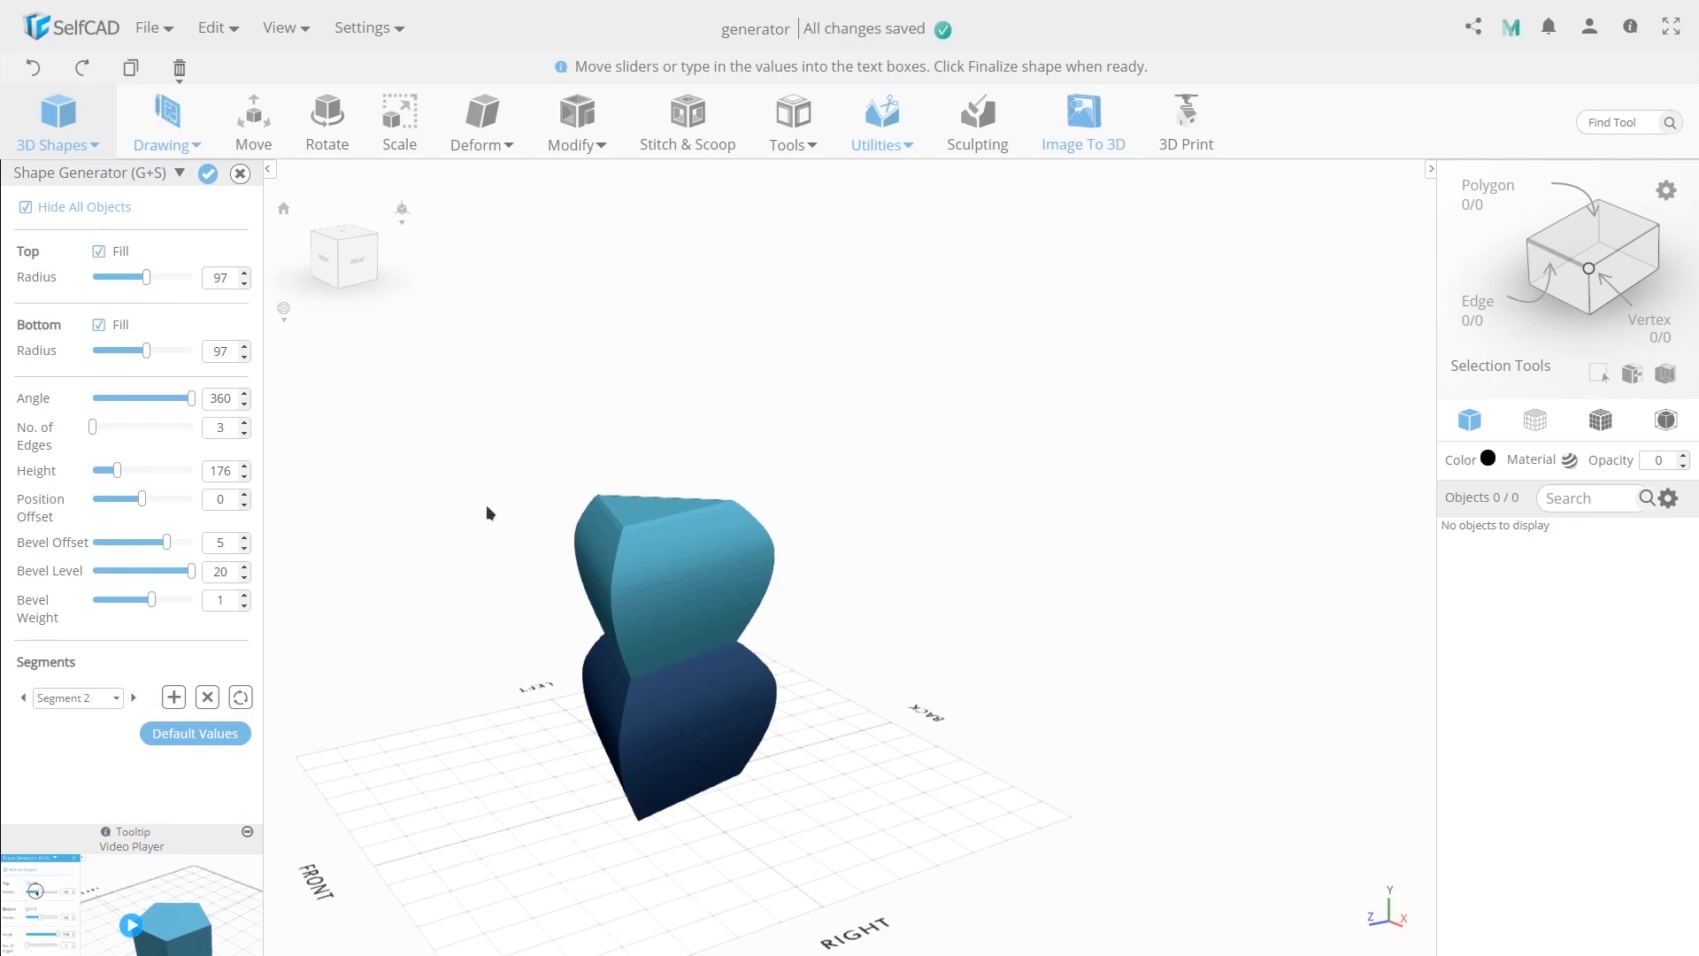
Shape the second segment with a top radius of 26, bevel offset -3, bevel level 17, bevel weight 0 and height 149
drag(148, 281, 106, 305)
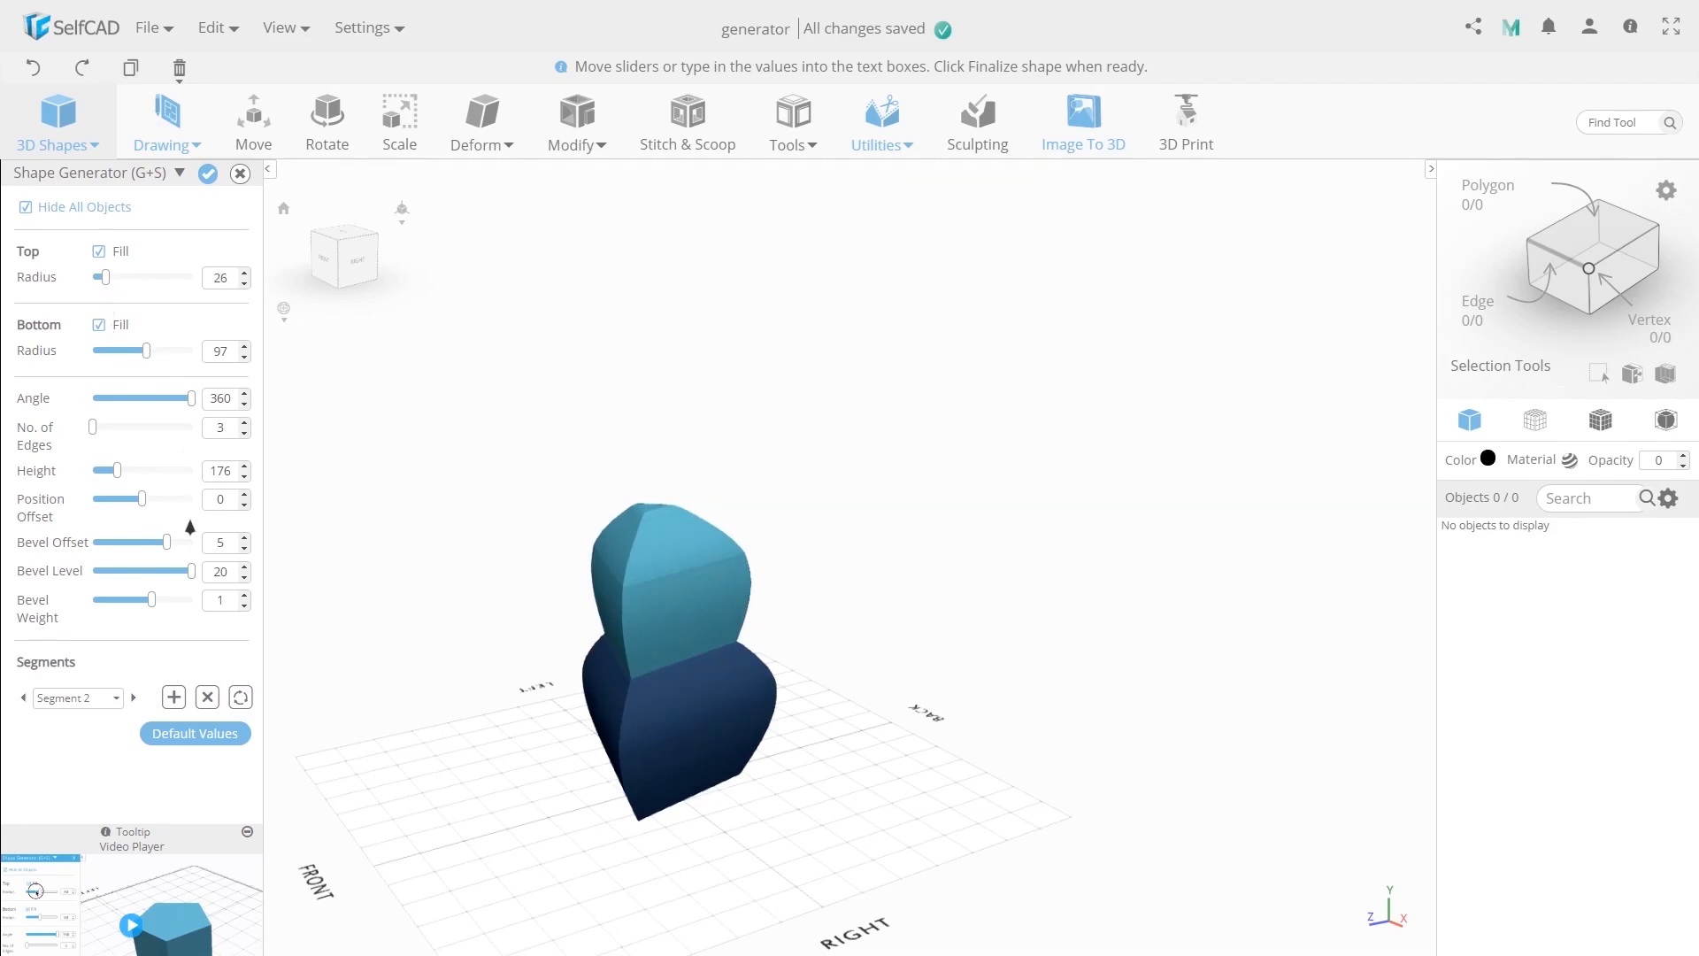
mouse_move(191, 570)
mouse_down()
mouse_move(133, 571)
mouse_move(157, 615)
mouse_move(99, 600)
mouse_move(165, 599)
mouse_move(143, 592)
mouse_move(127, 542)
mouse_move(176, 572)
mouse_up()
drag(120, 476, 114, 478)
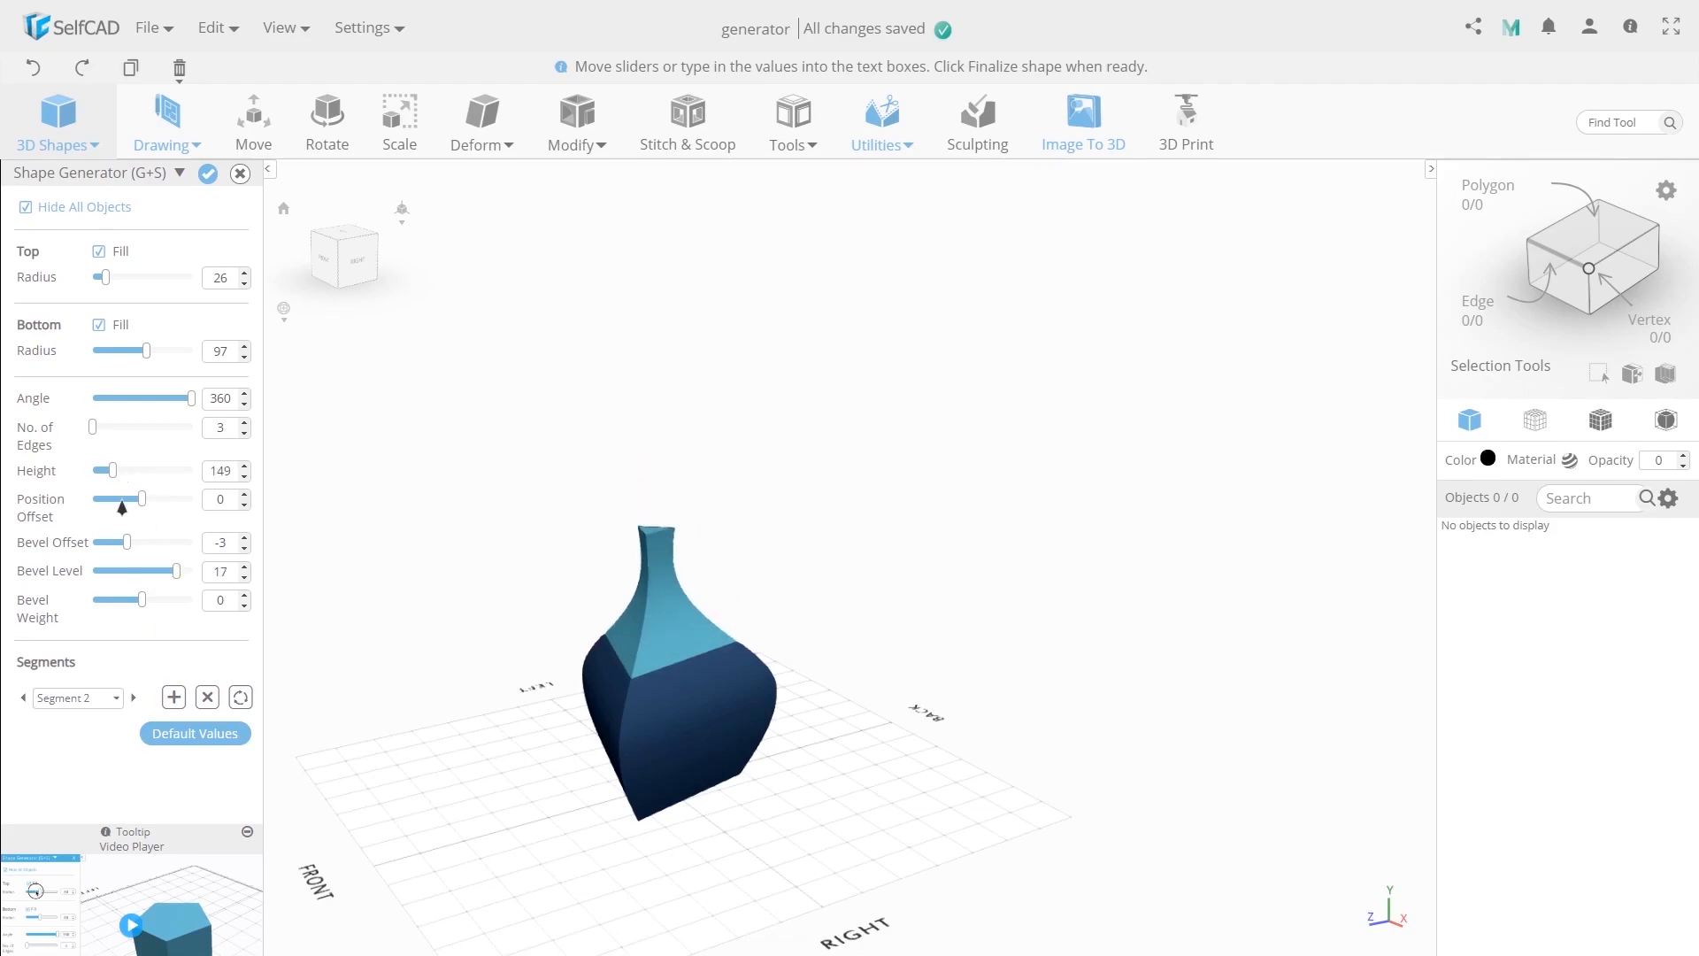
Delete the second segment and add a new one with a top radius of 13, bevel offset -3 and bevel level 15
click(209, 704)
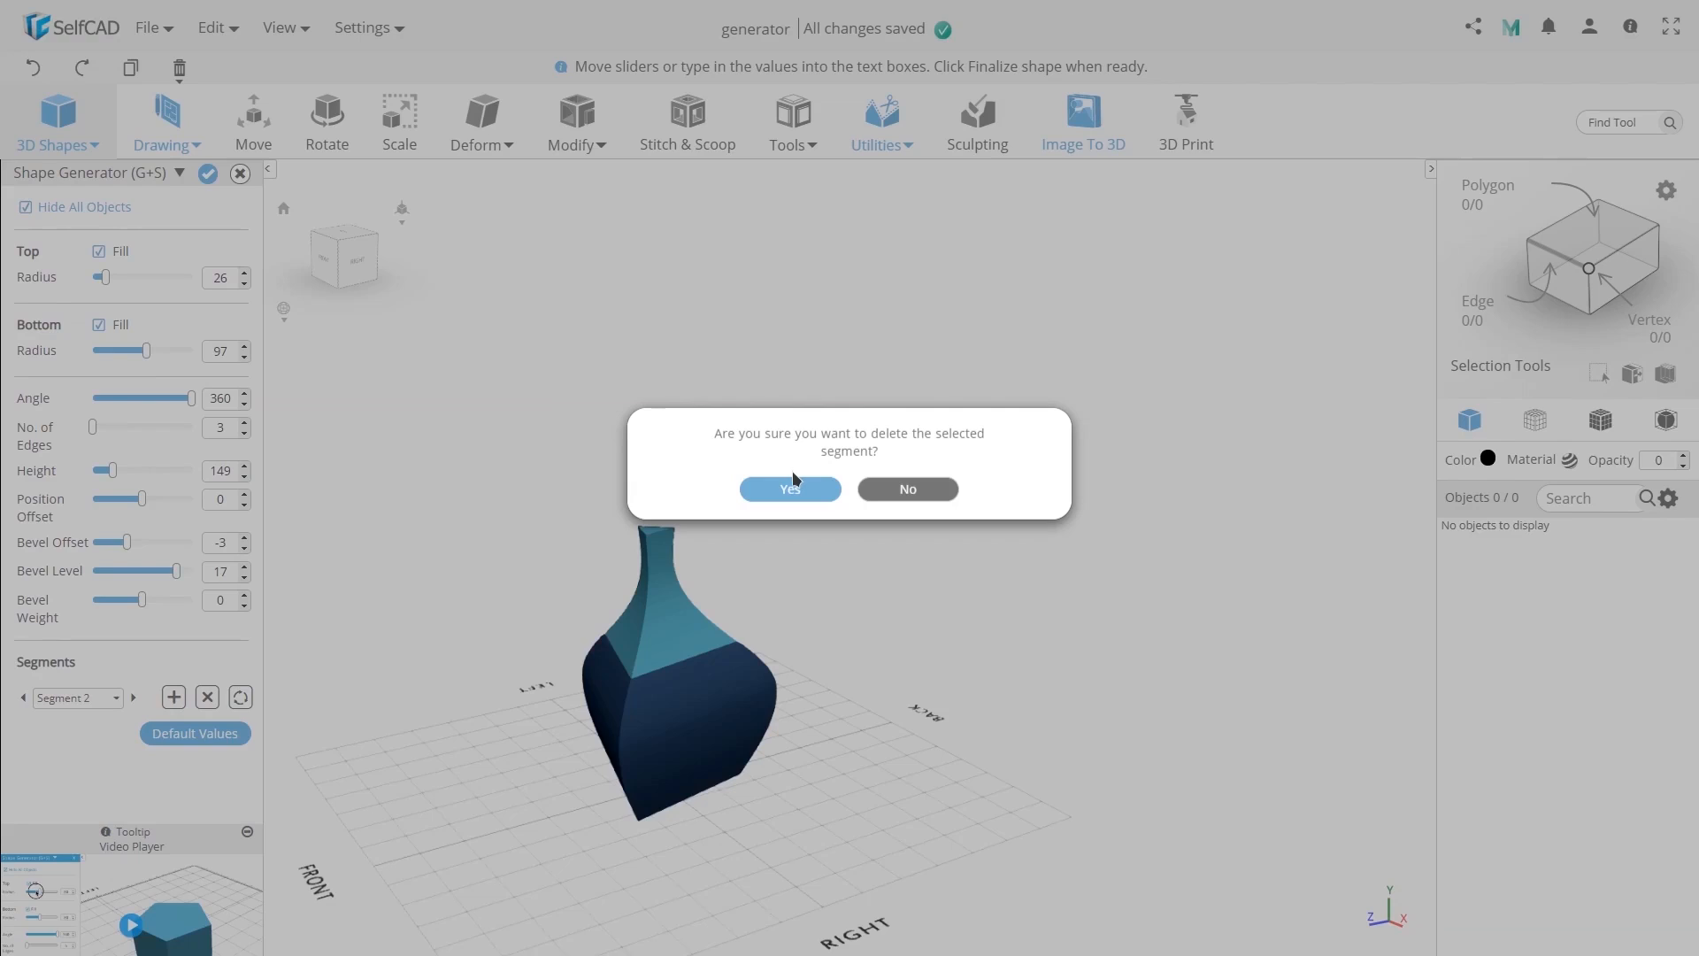
click(794, 496)
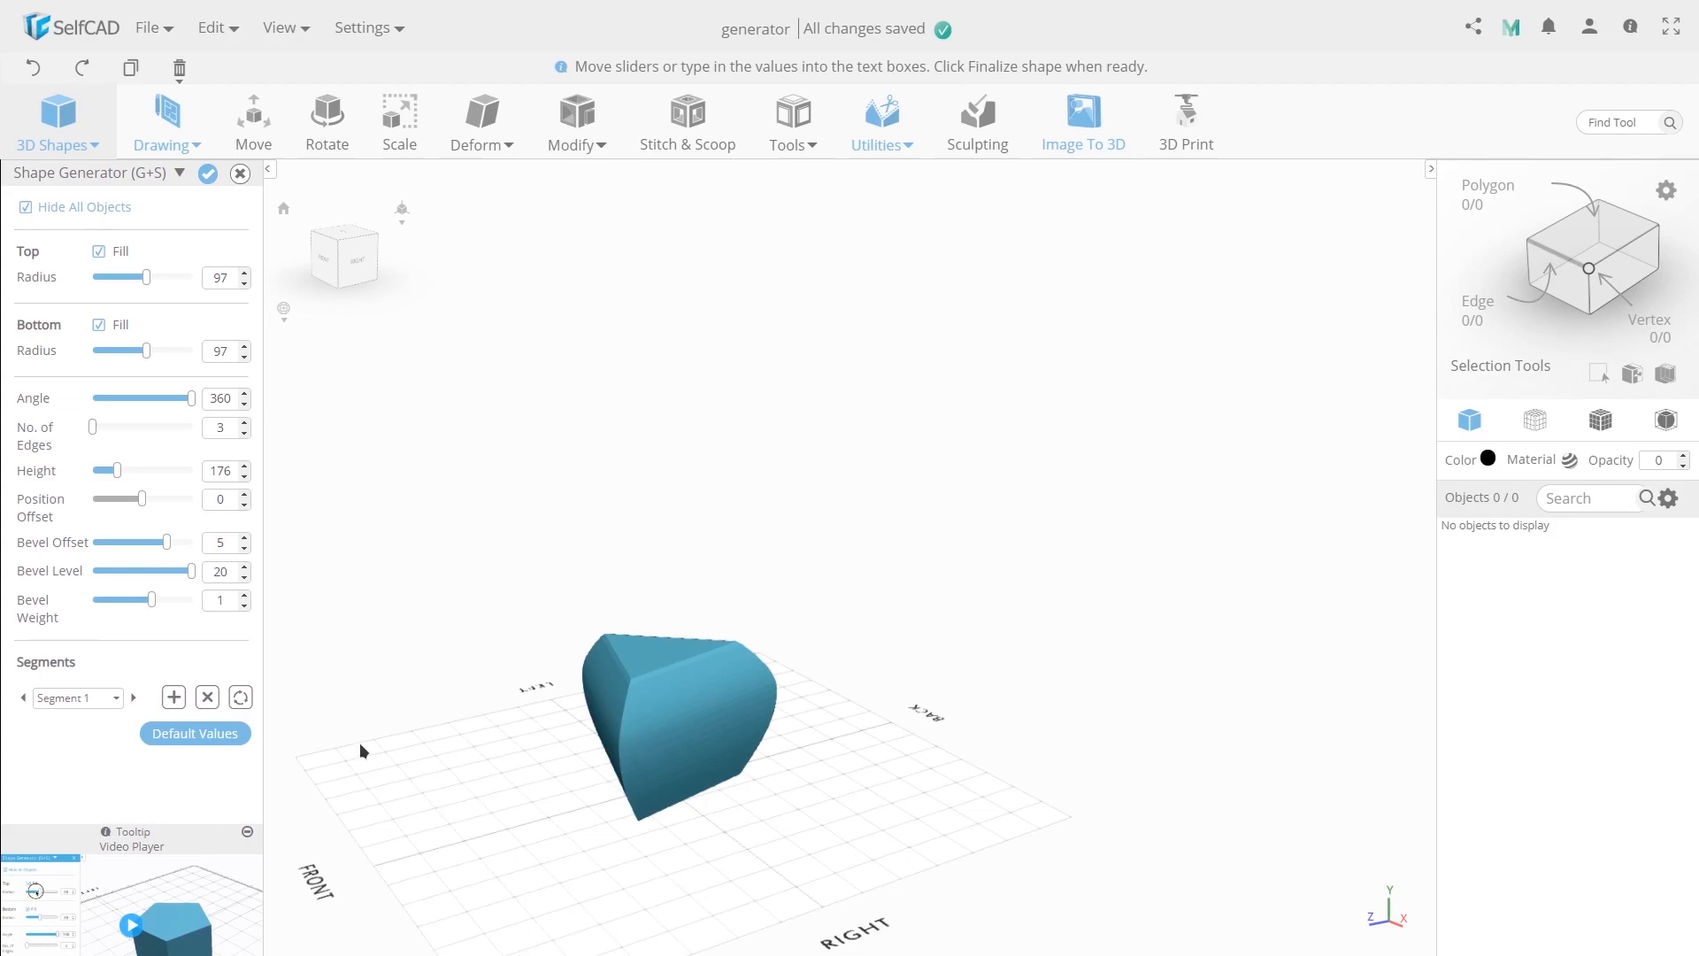
click(173, 697)
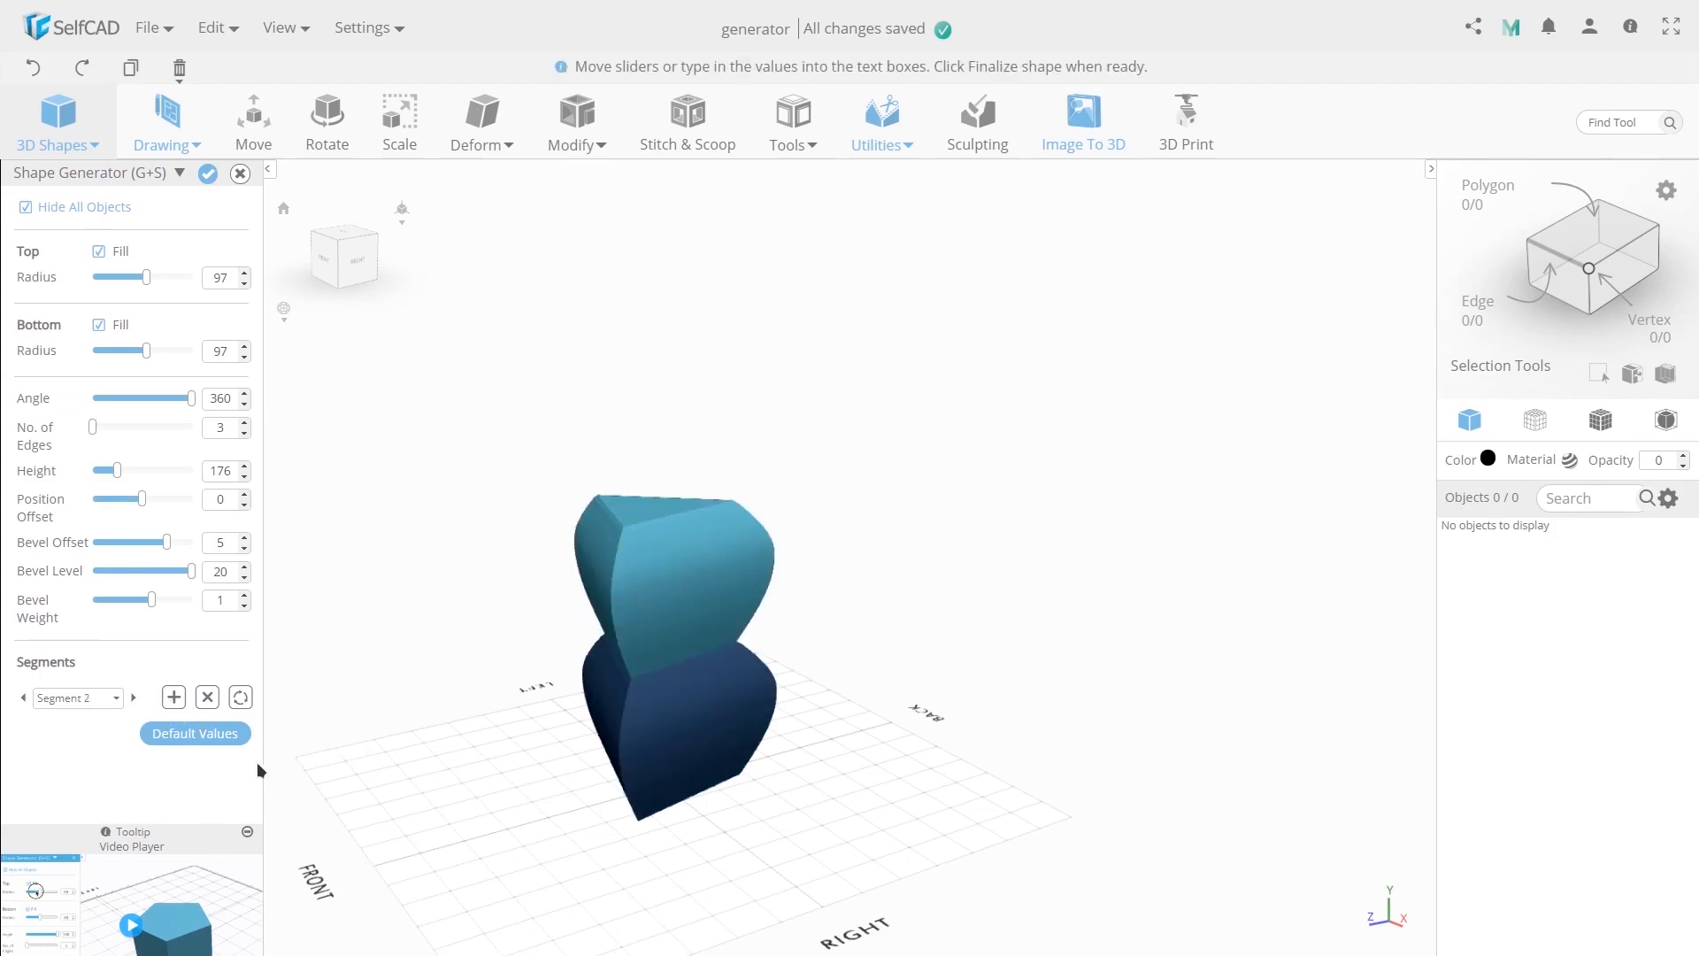
drag(192, 571, 126, 542)
drag(146, 277, 98, 277)
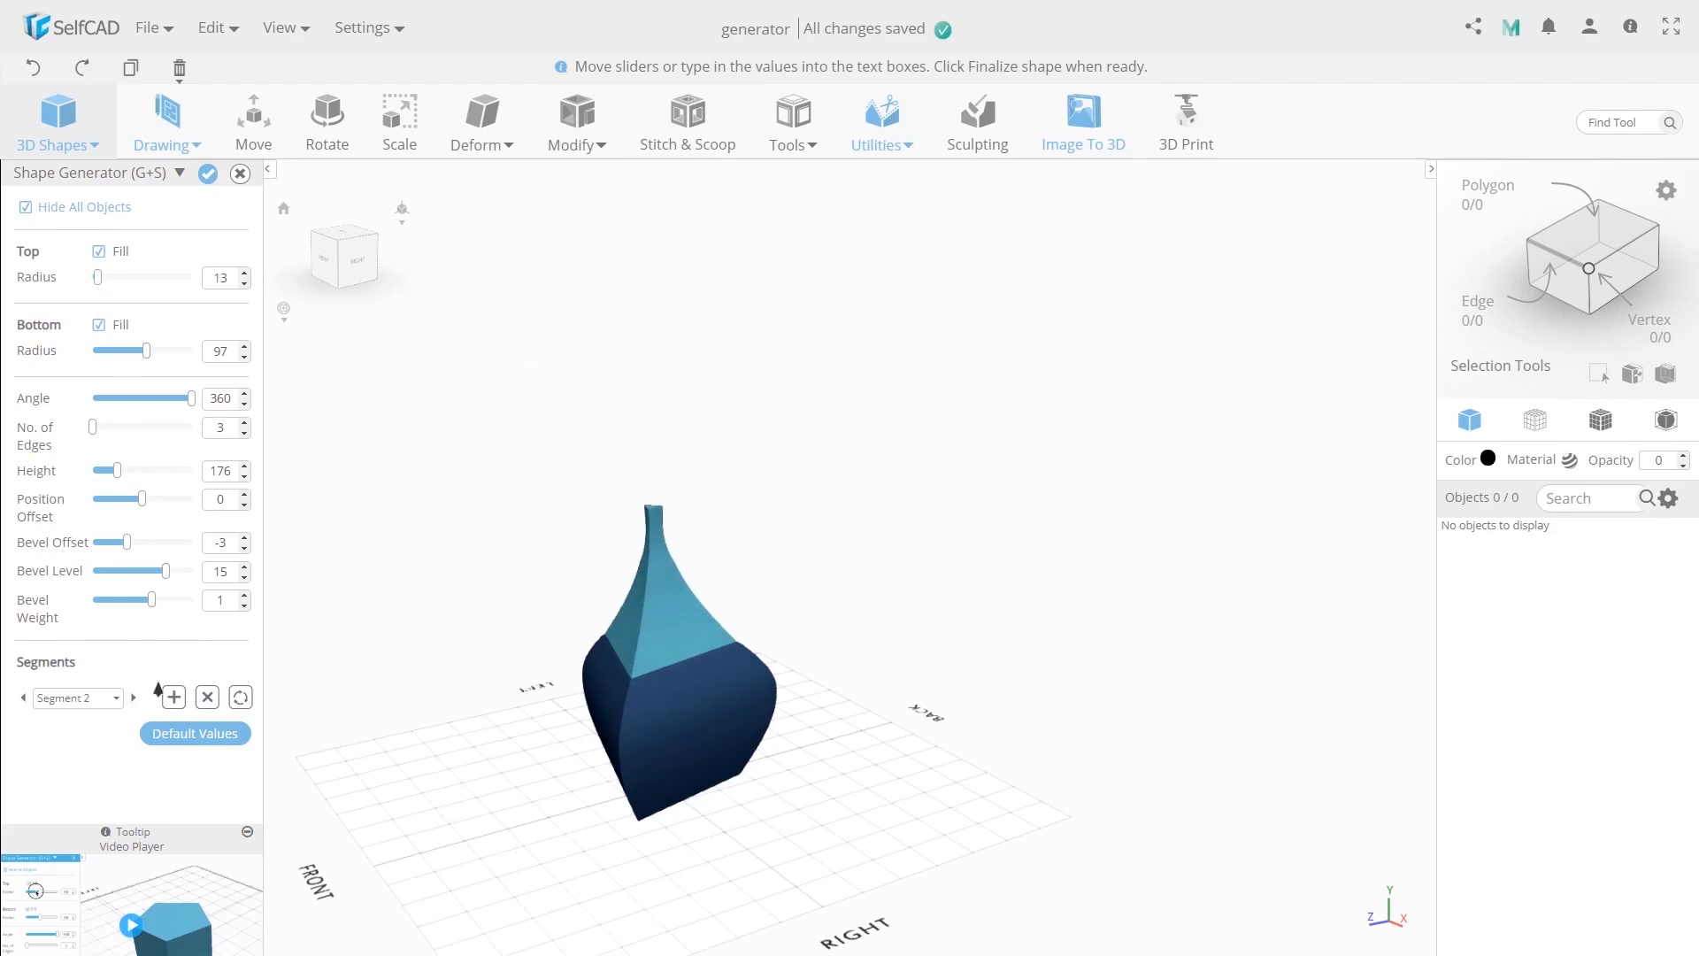
Restore the second segment's default values and reduce its top radius to 41 and its bottom radius to 37
click(185, 735)
drag(512, 644, 526, 755)
scroll(591, 607, up, 5)
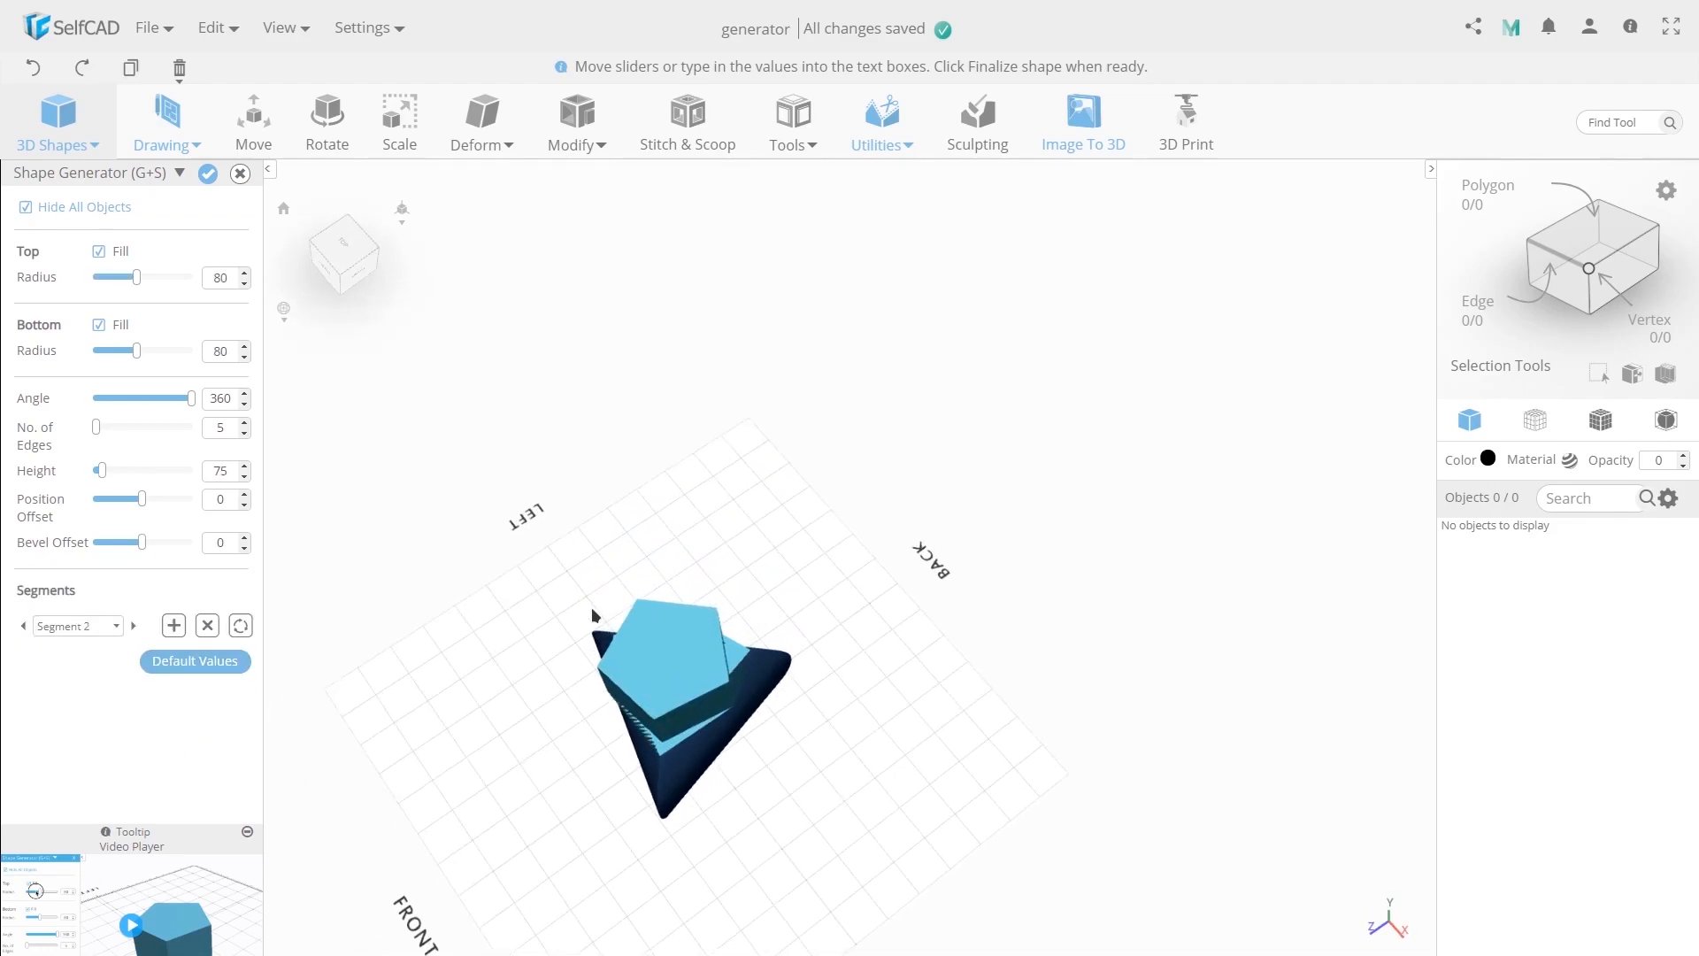
drag(580, 616, 588, 564)
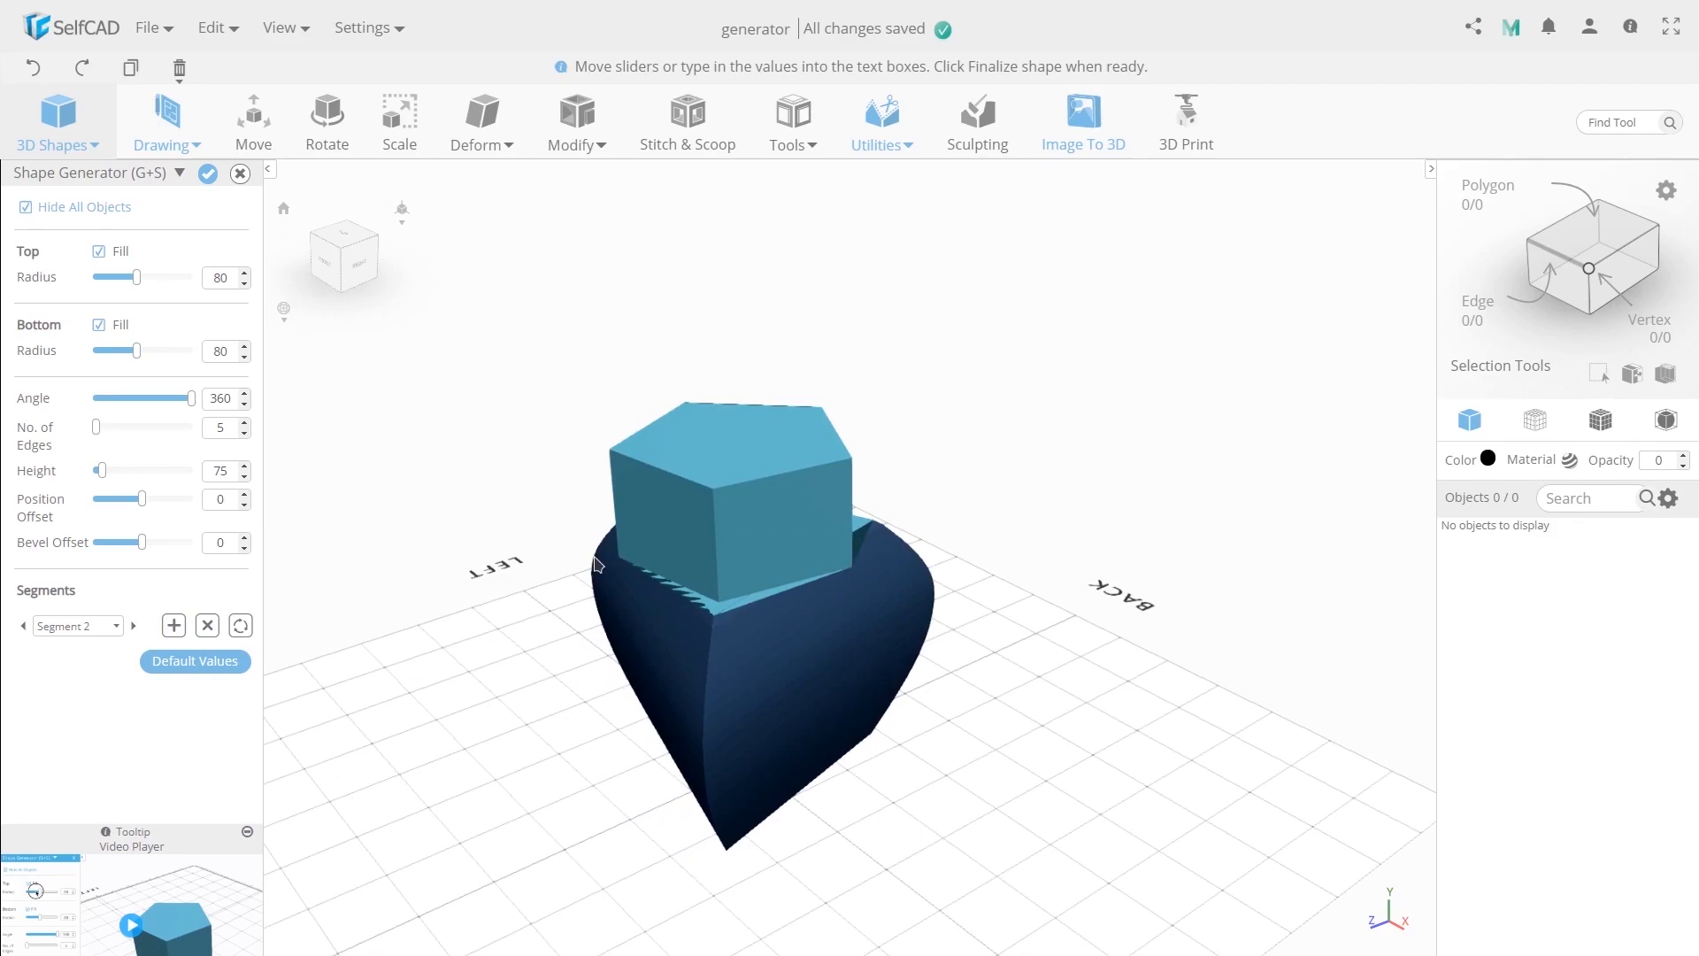
drag(136, 278, 115, 278)
drag(136, 350, 111, 351)
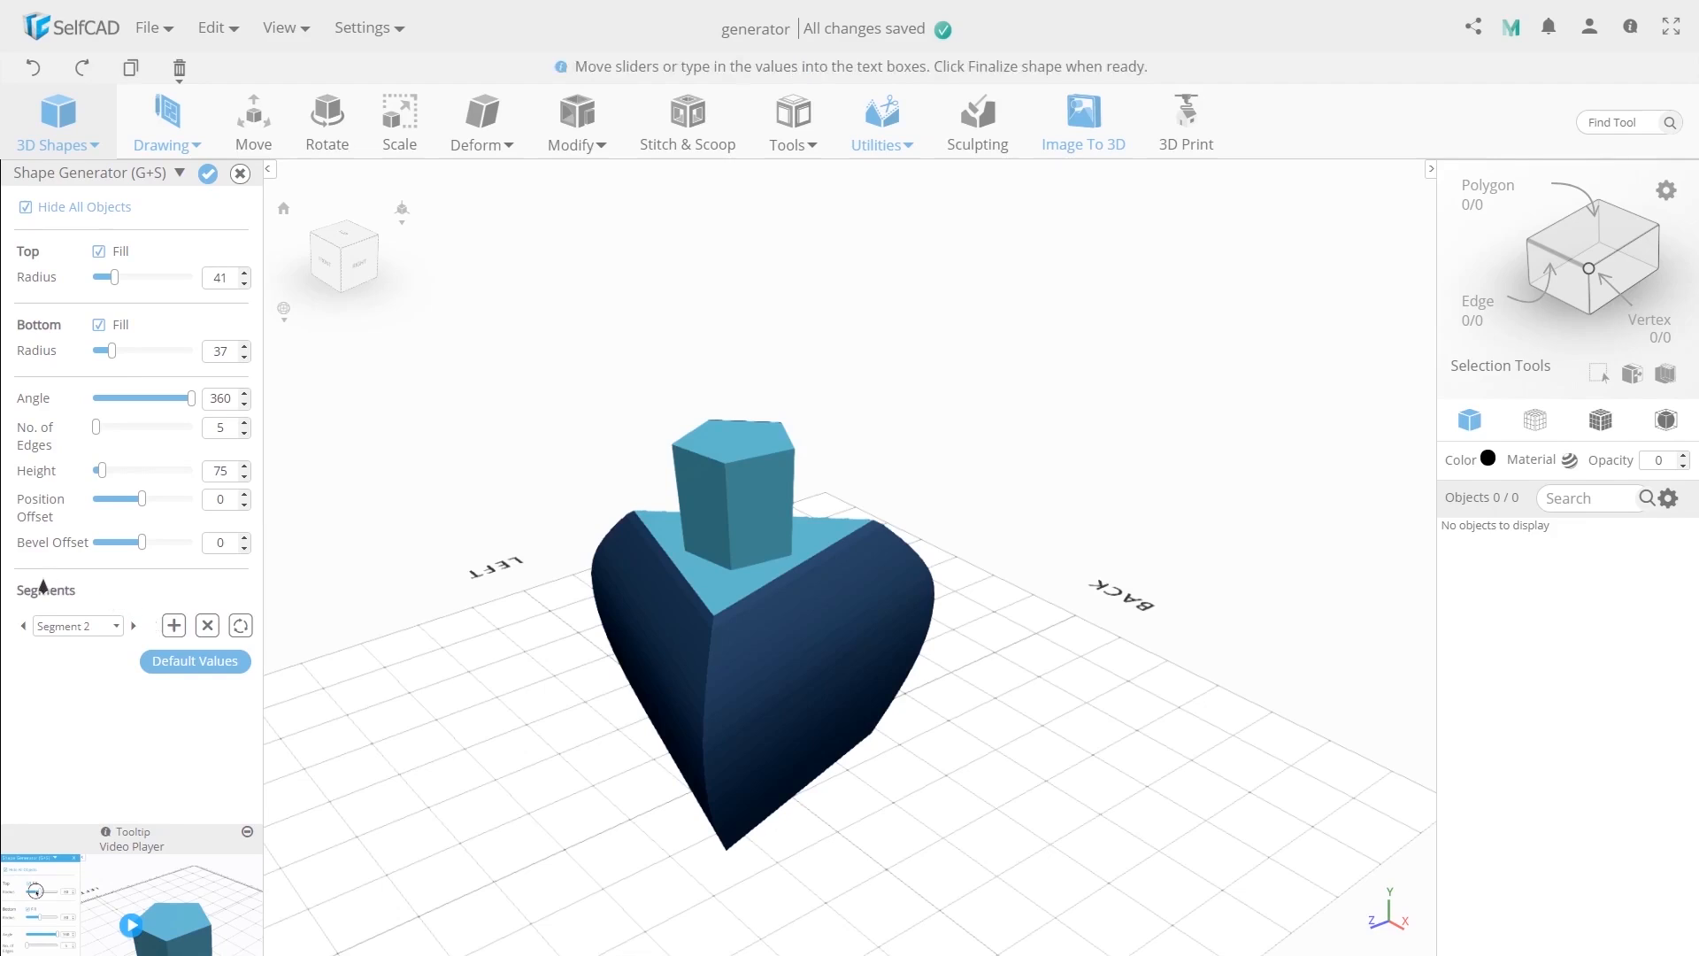
Switch the active segment back and forth between Segment 1 and Segment 2, ending on Segment 2
click(59, 626)
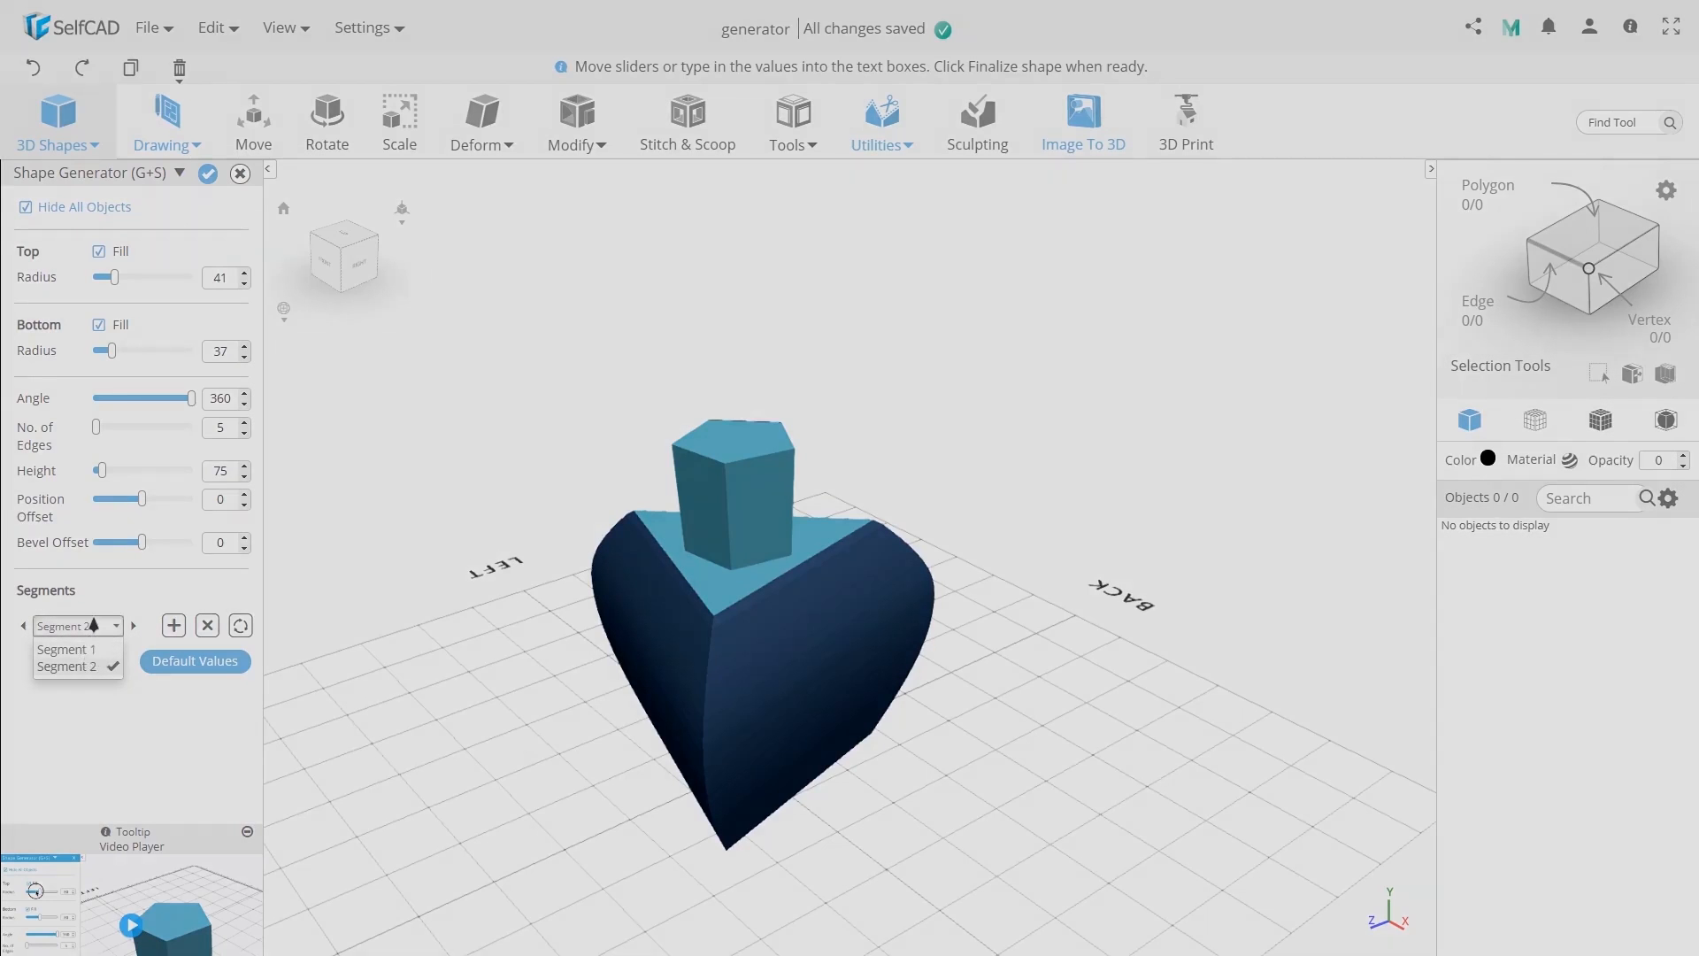
click(89, 628)
click(87, 630)
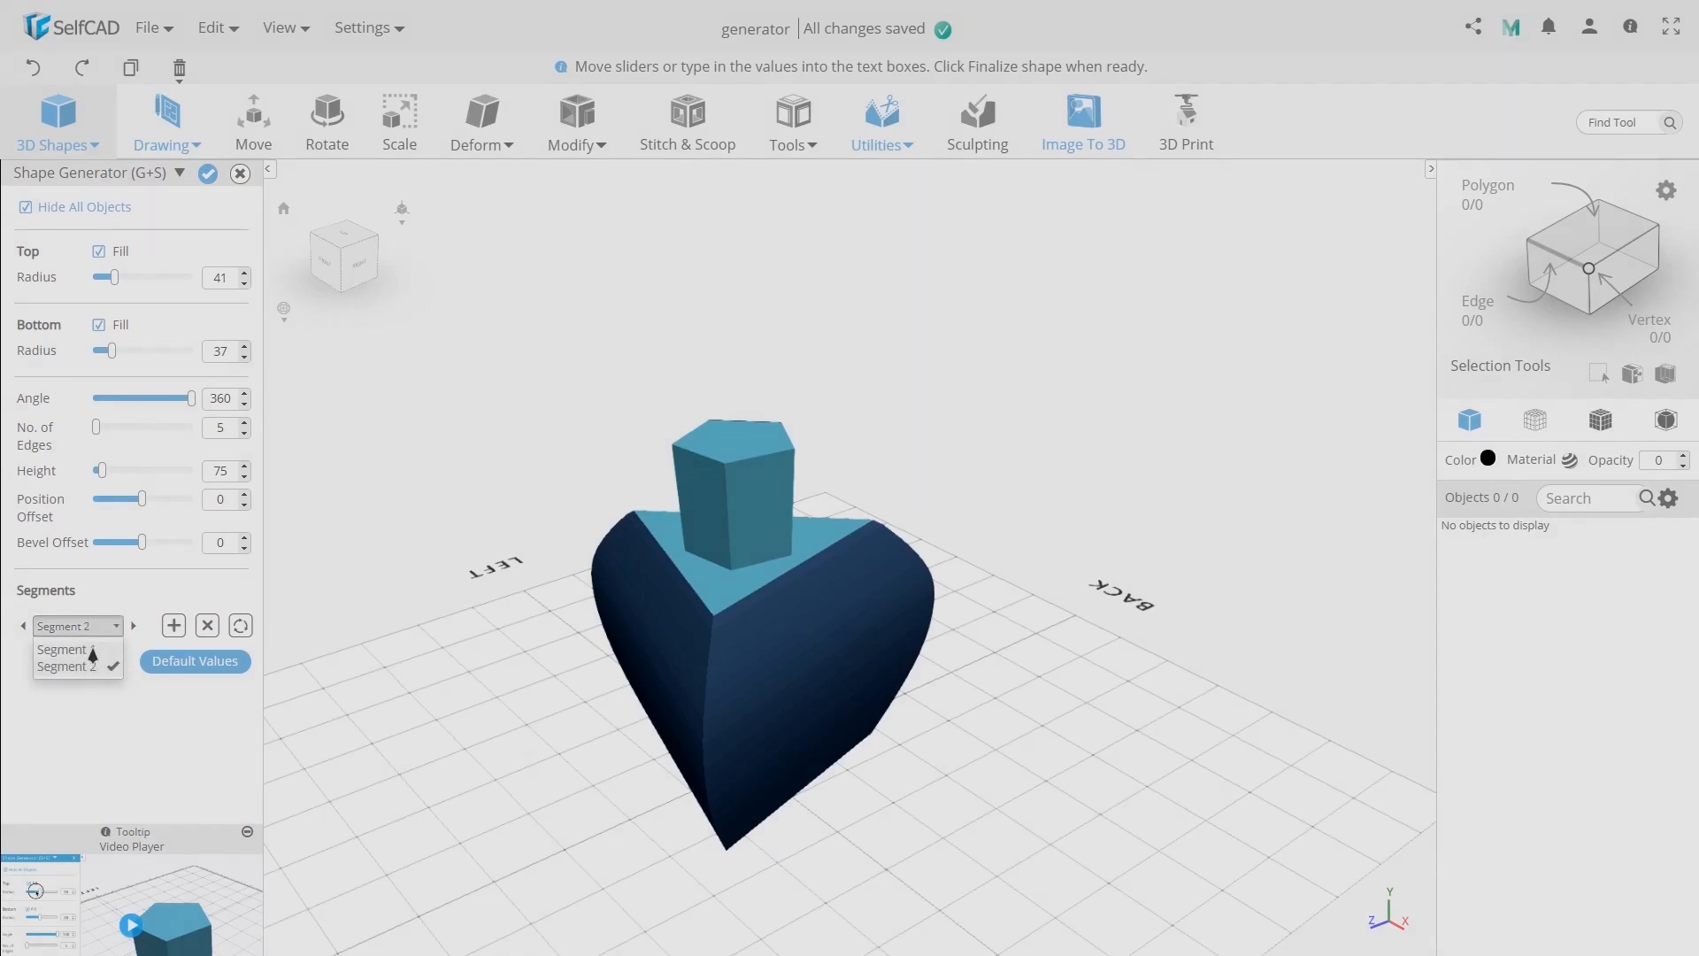
click(88, 650)
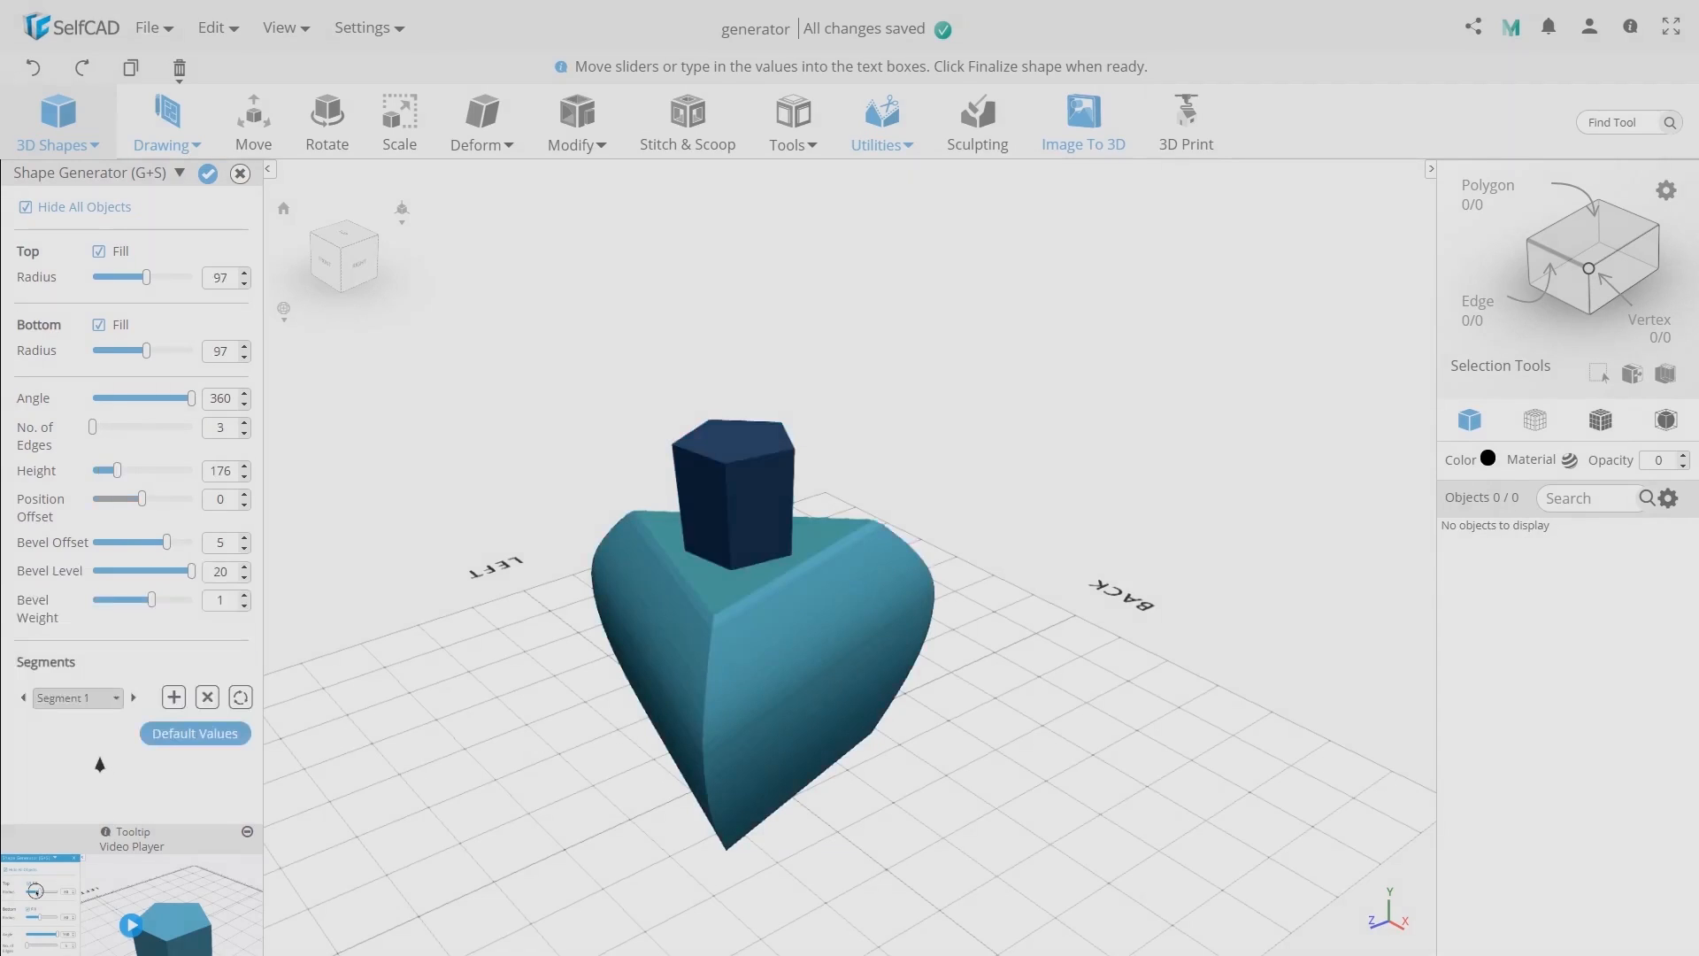
click(133, 703)
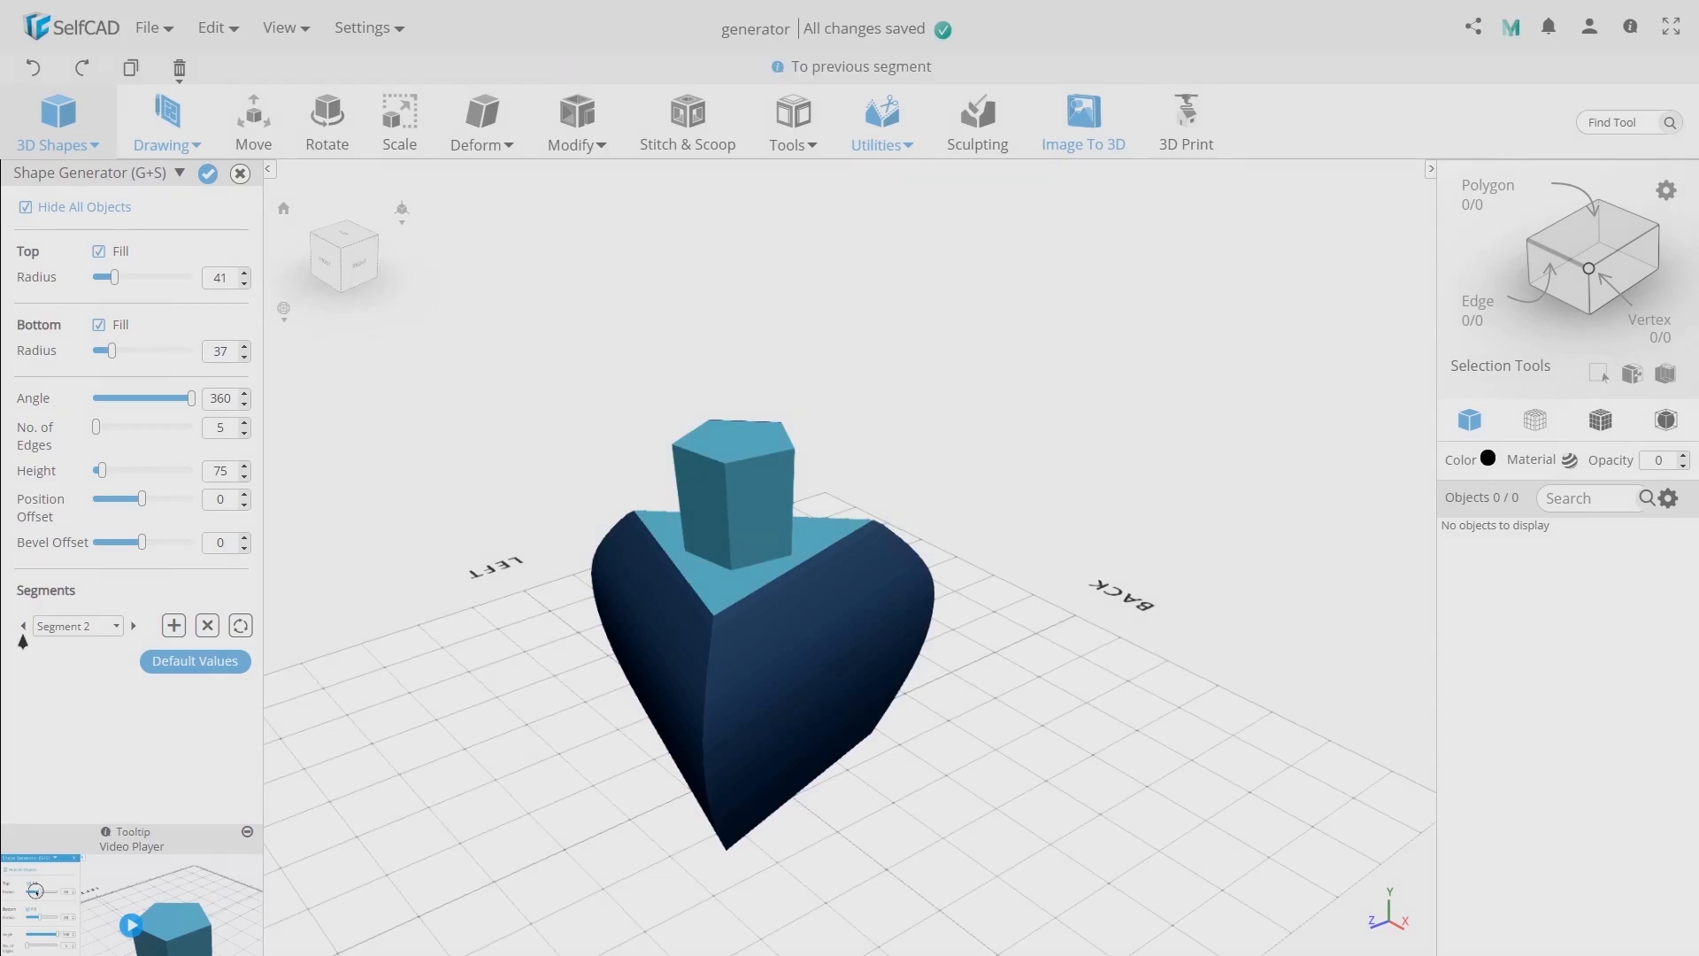
click(23, 628)
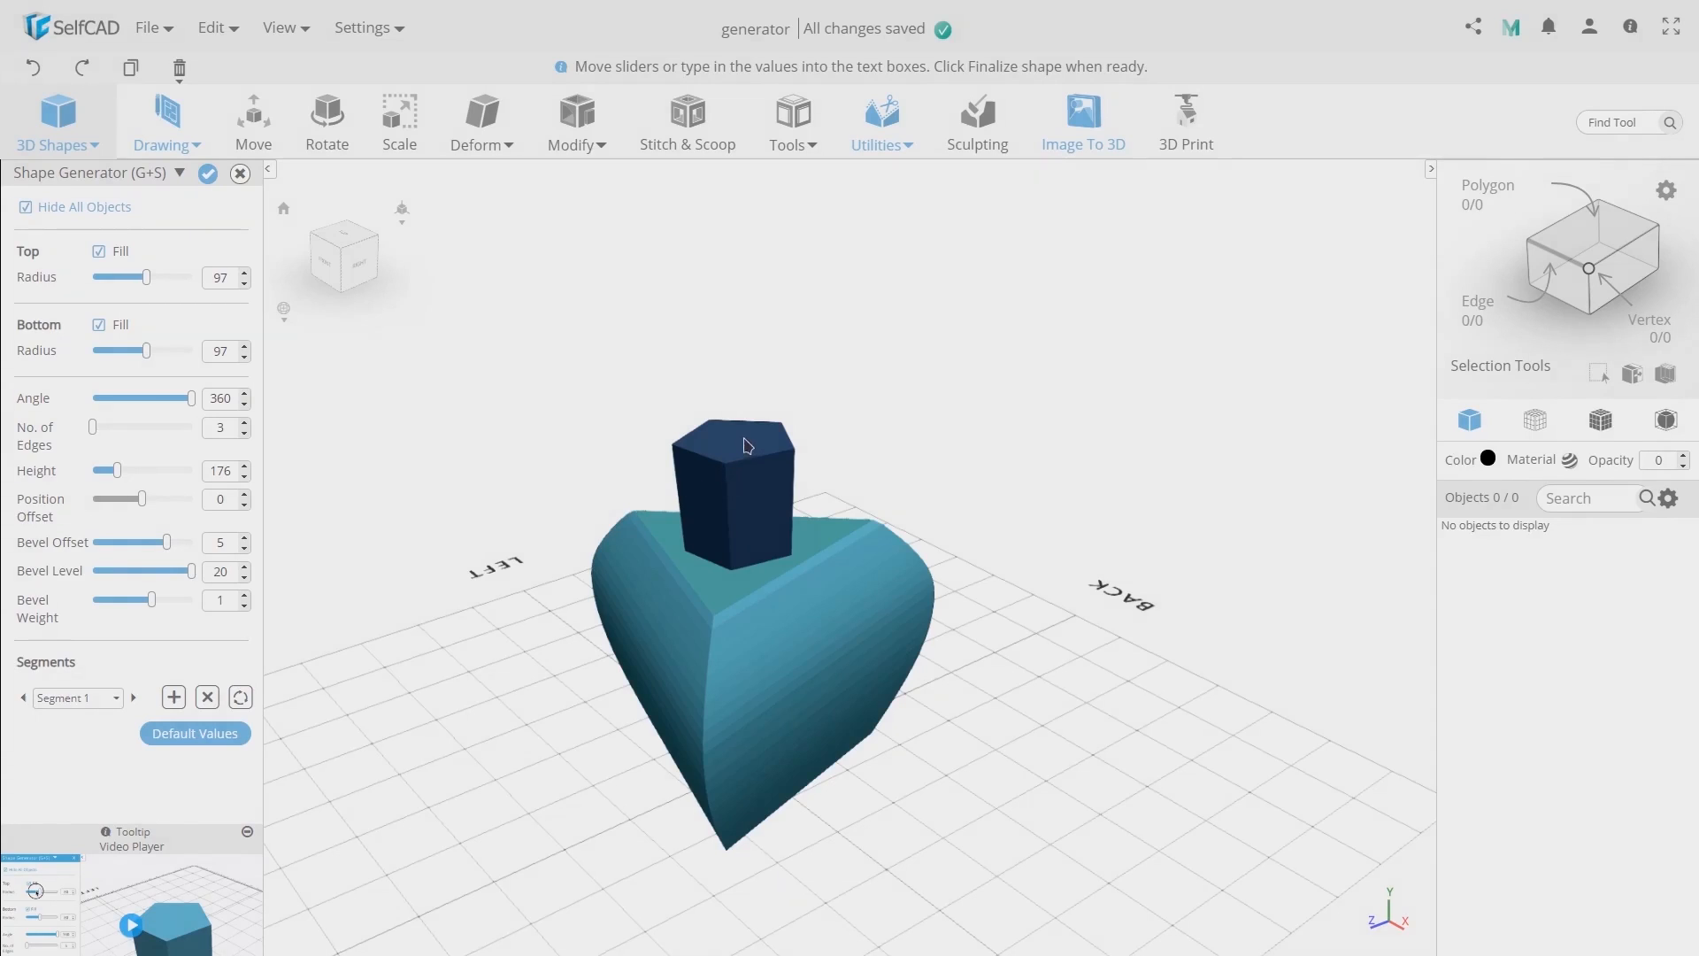
click(830, 683)
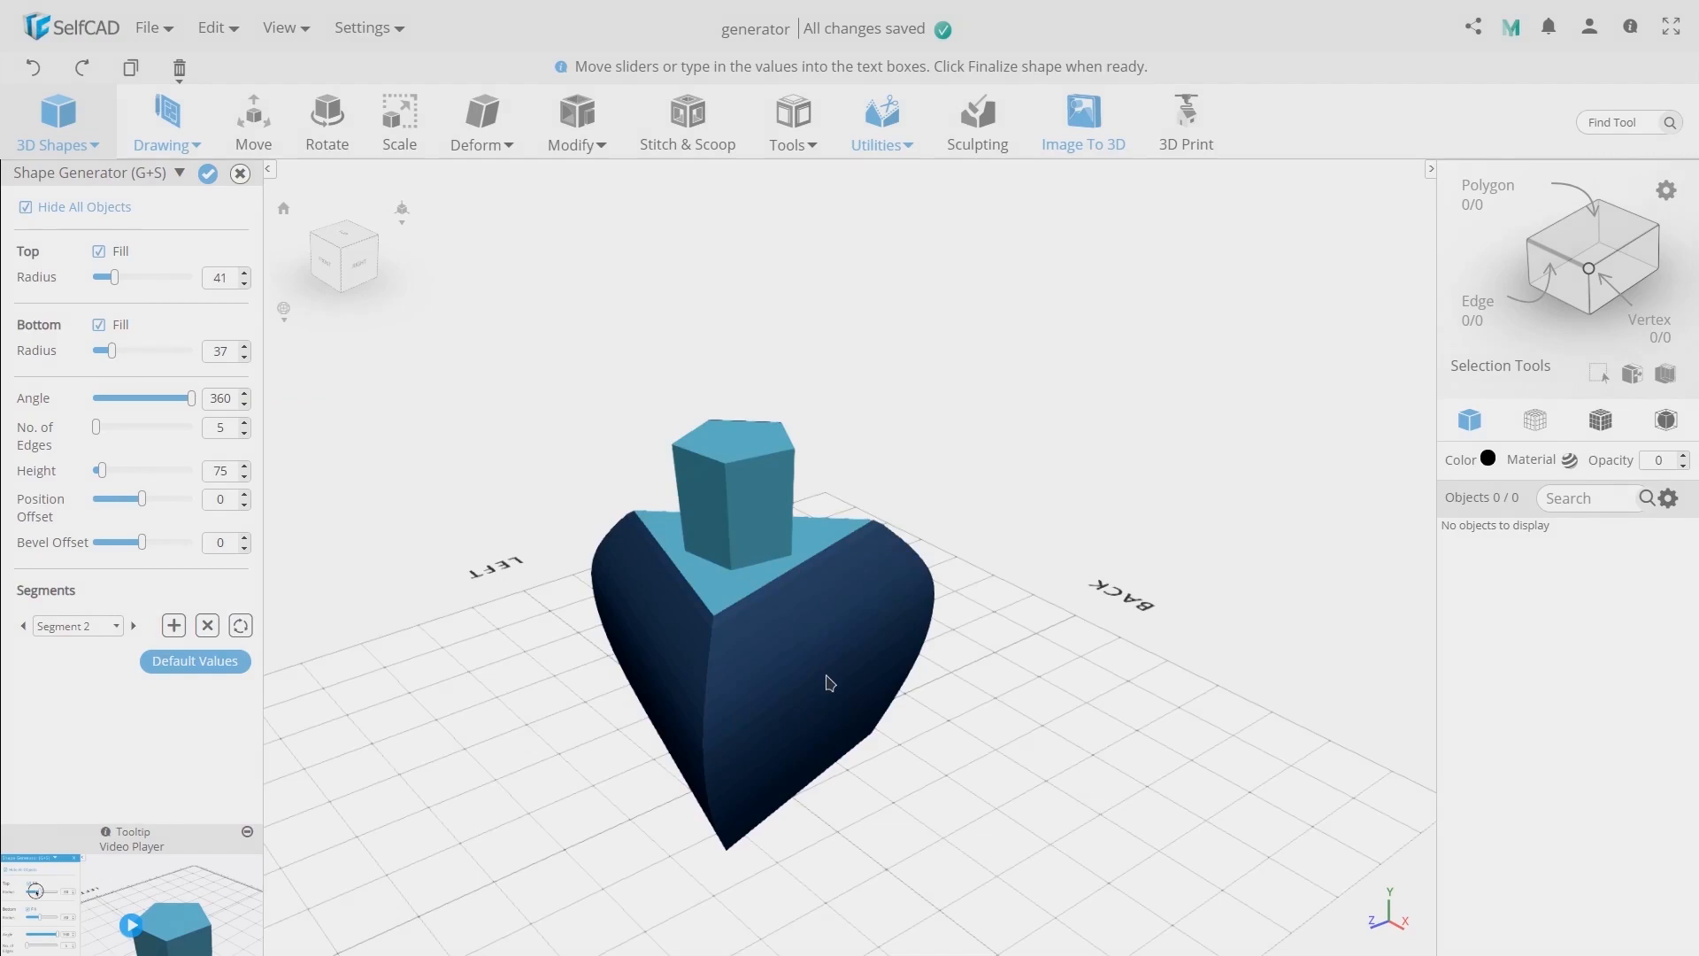
click(769, 529)
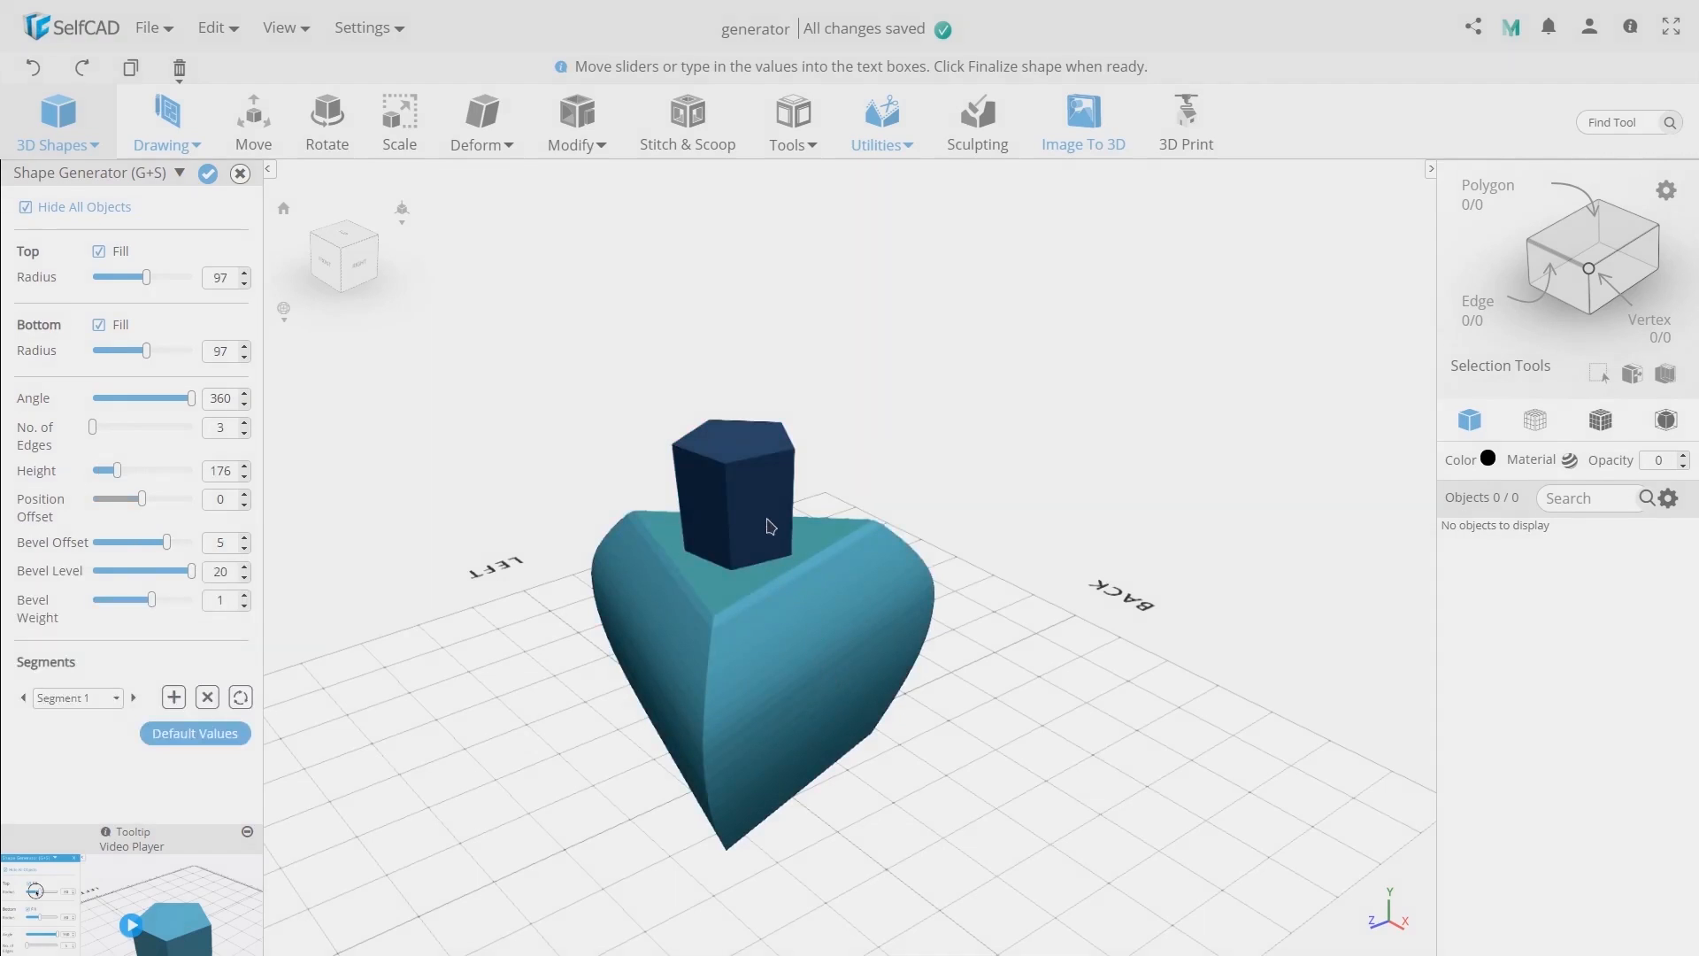
click(776, 584)
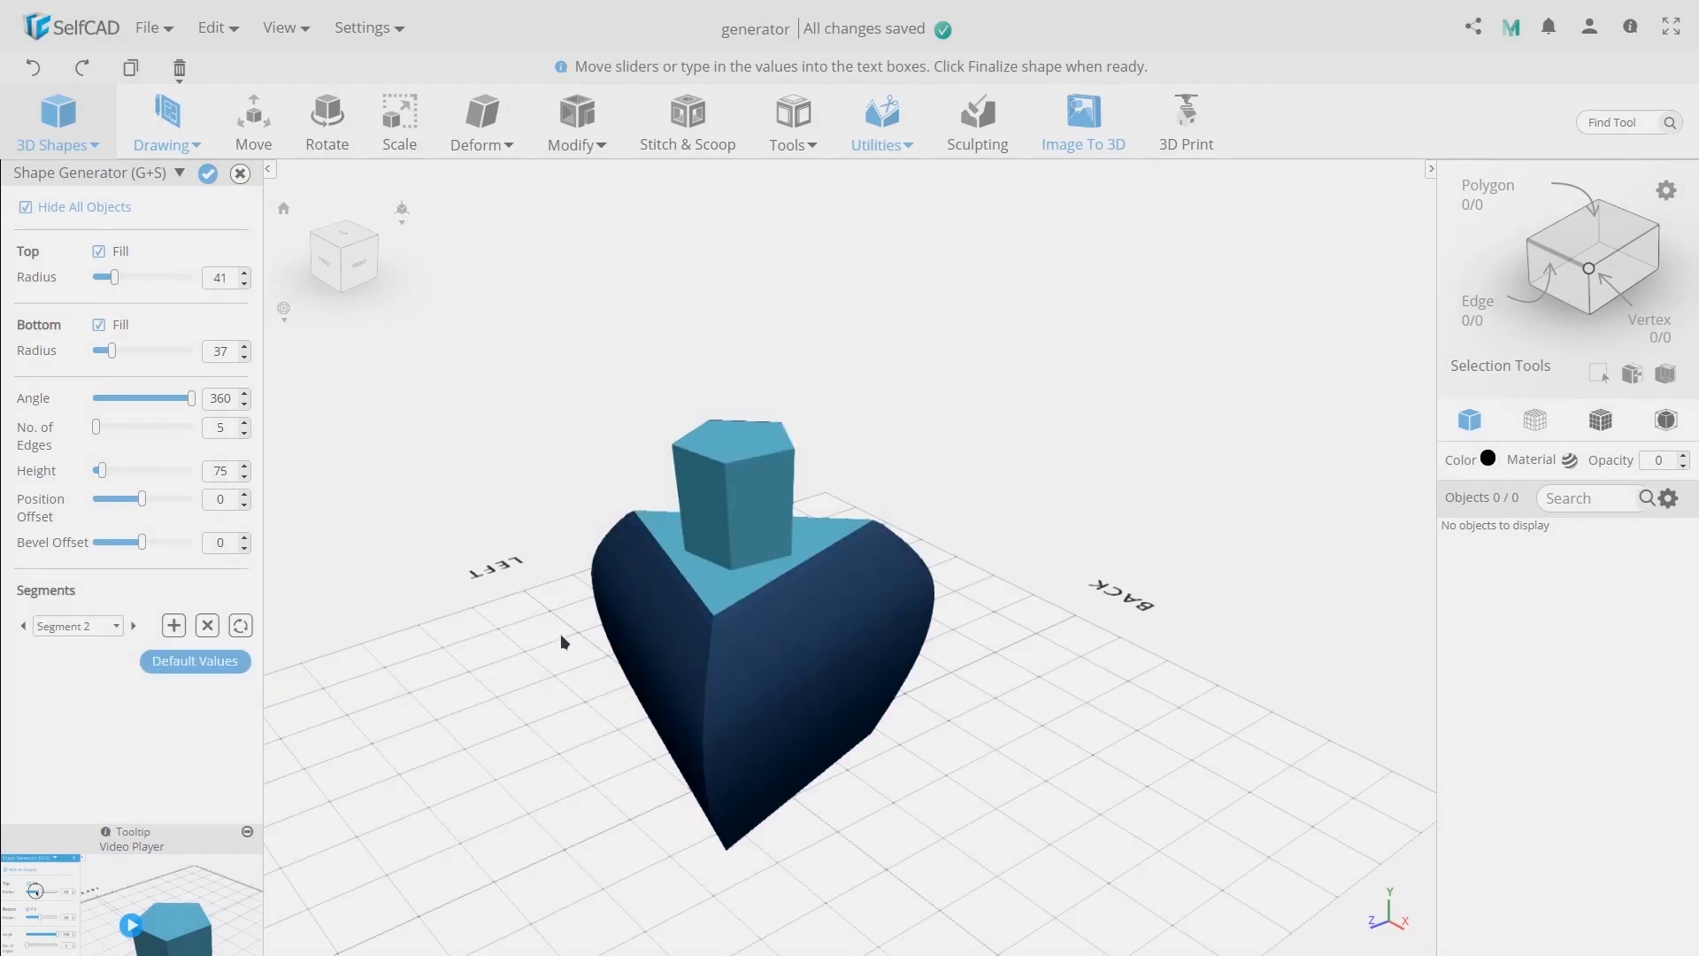
Reset all segments so that only a single segment with default values is left
scroll(573, 568, down, 2)
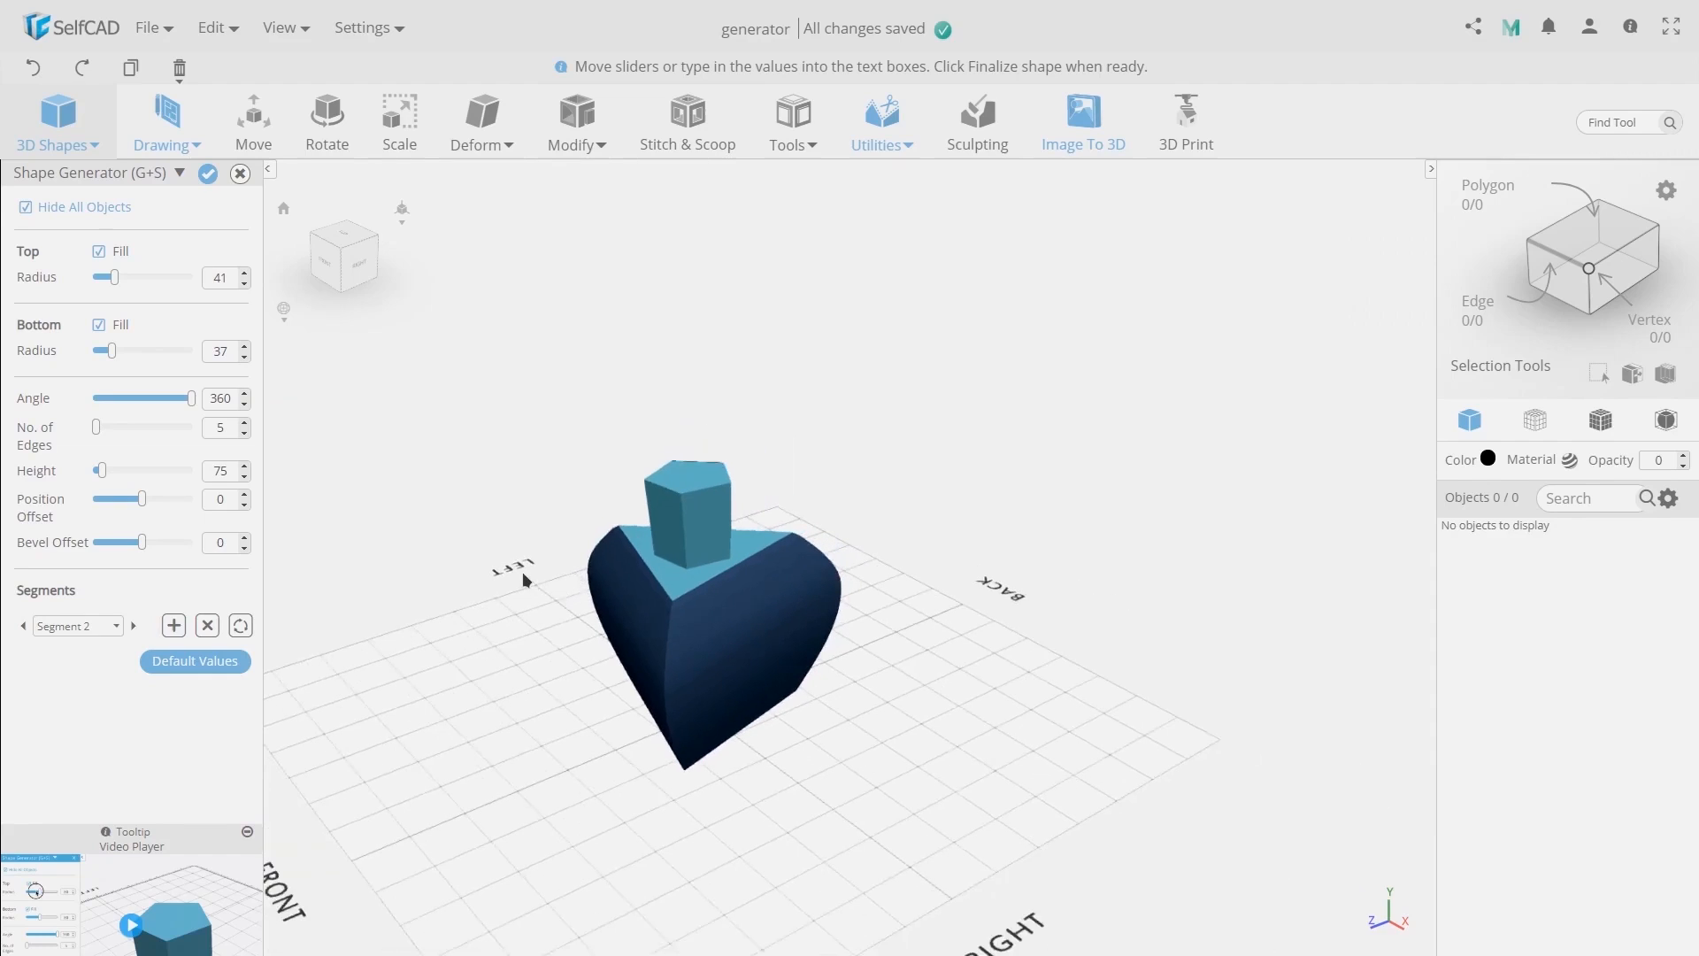
right_drag(534, 566, 588, 565)
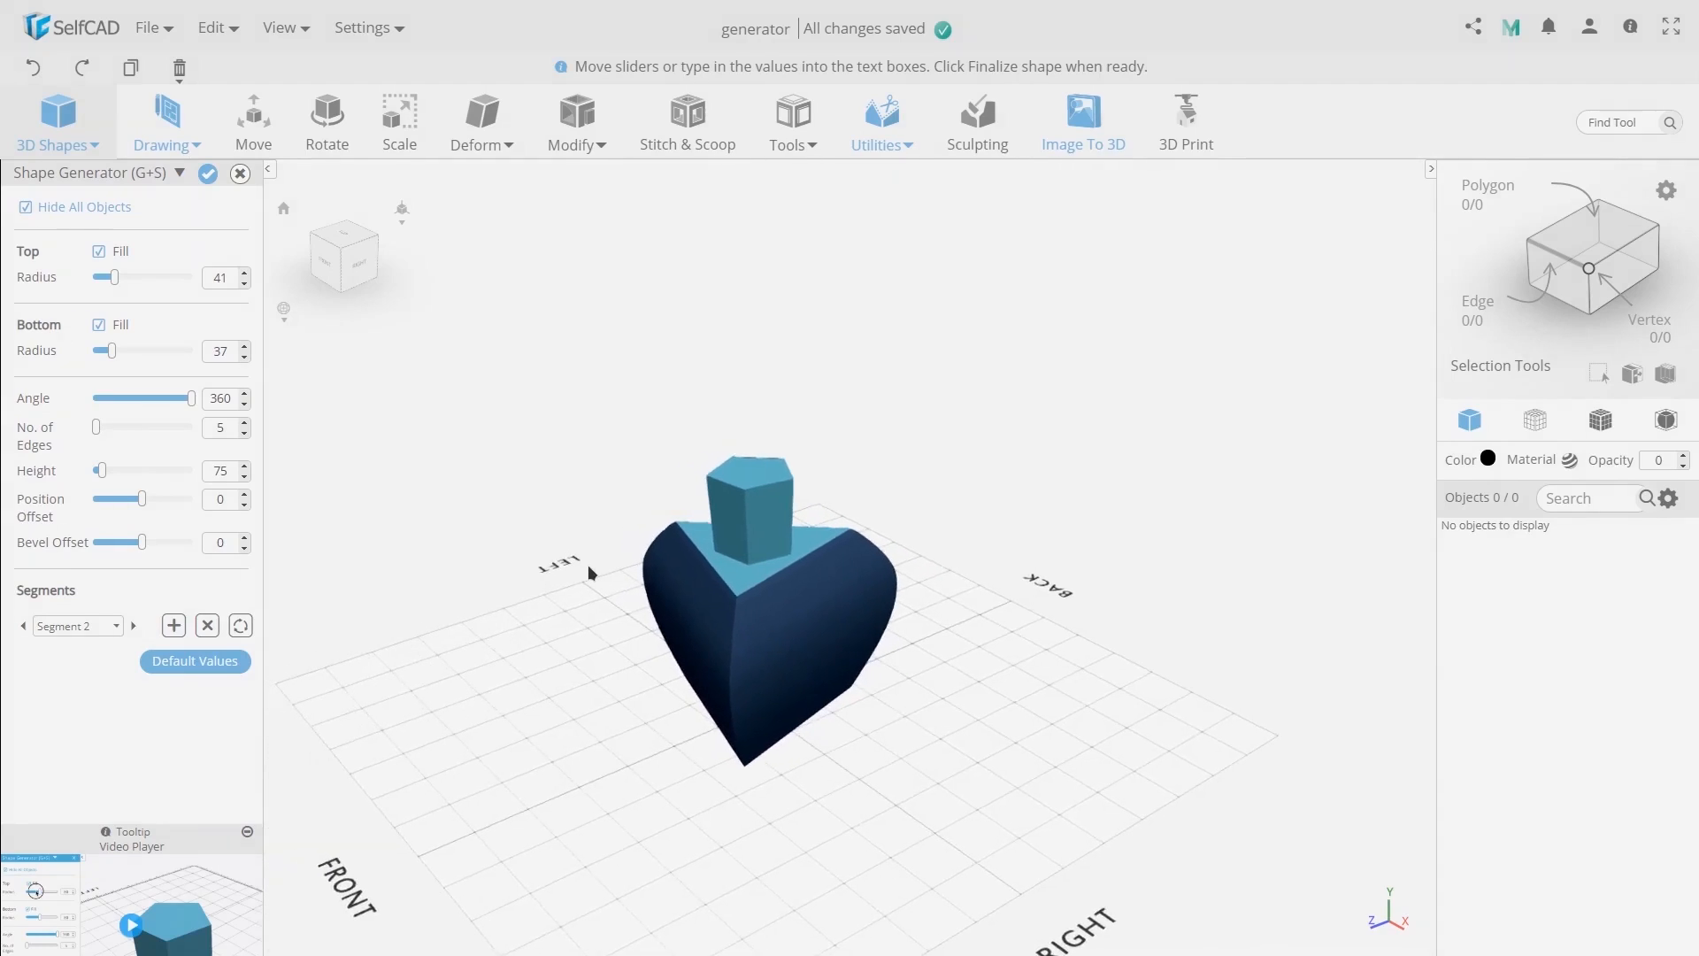
click(239, 626)
click(792, 486)
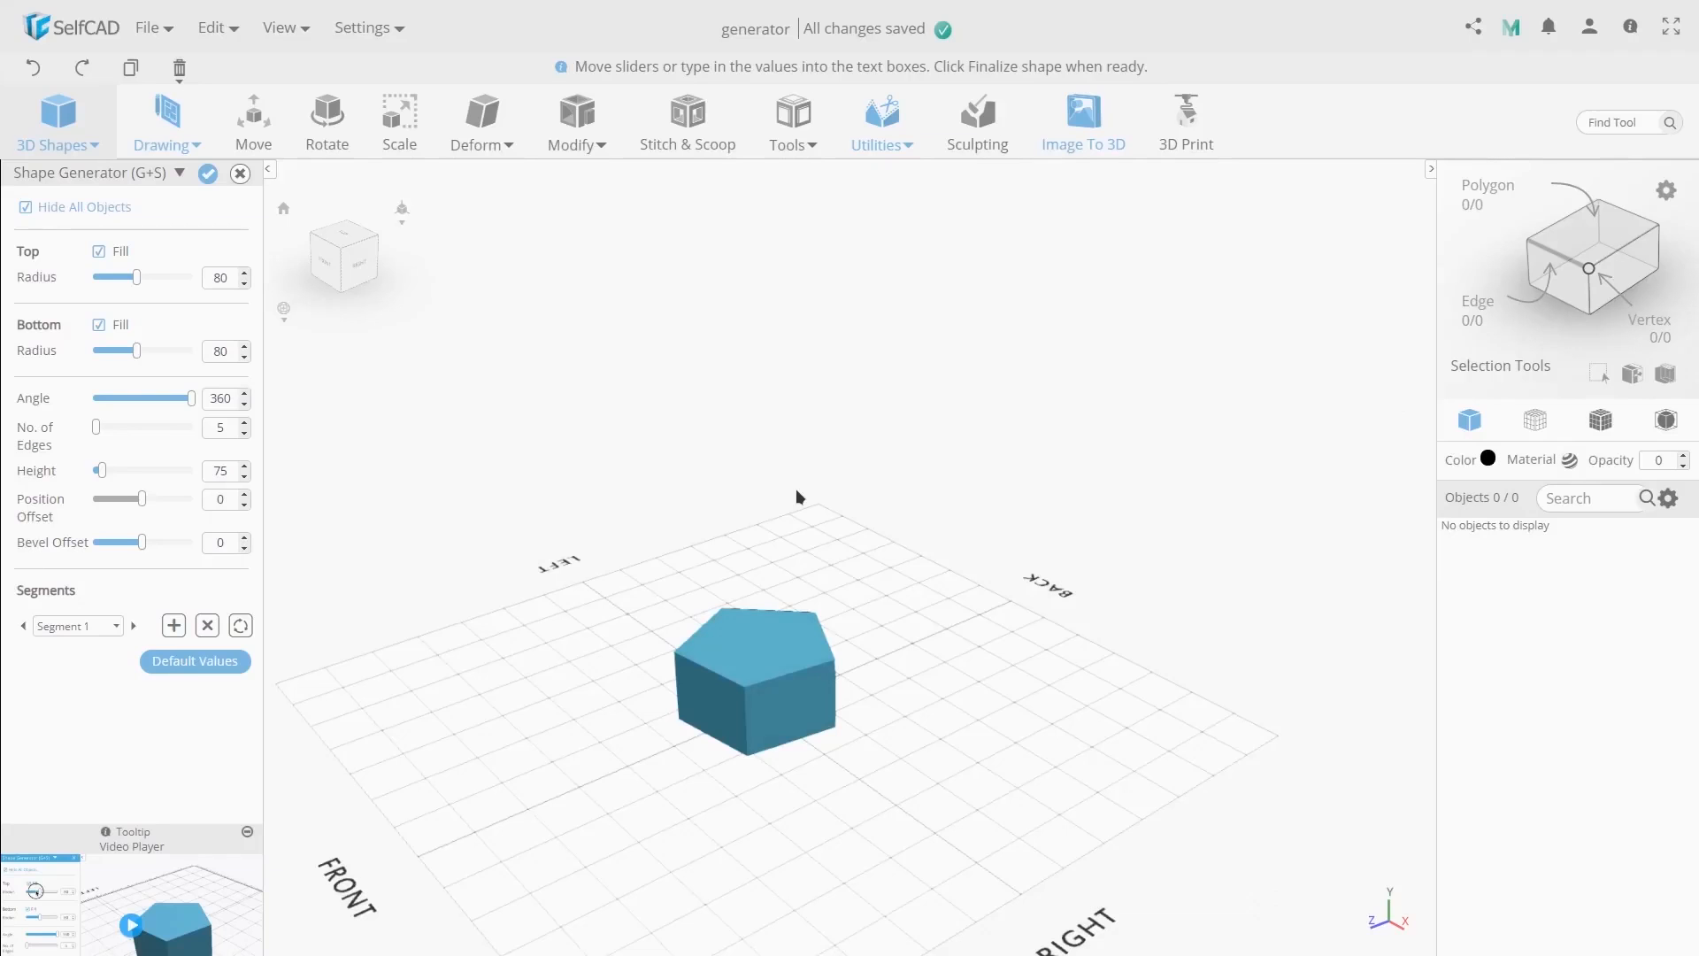
drag(476, 715, 316, 641)
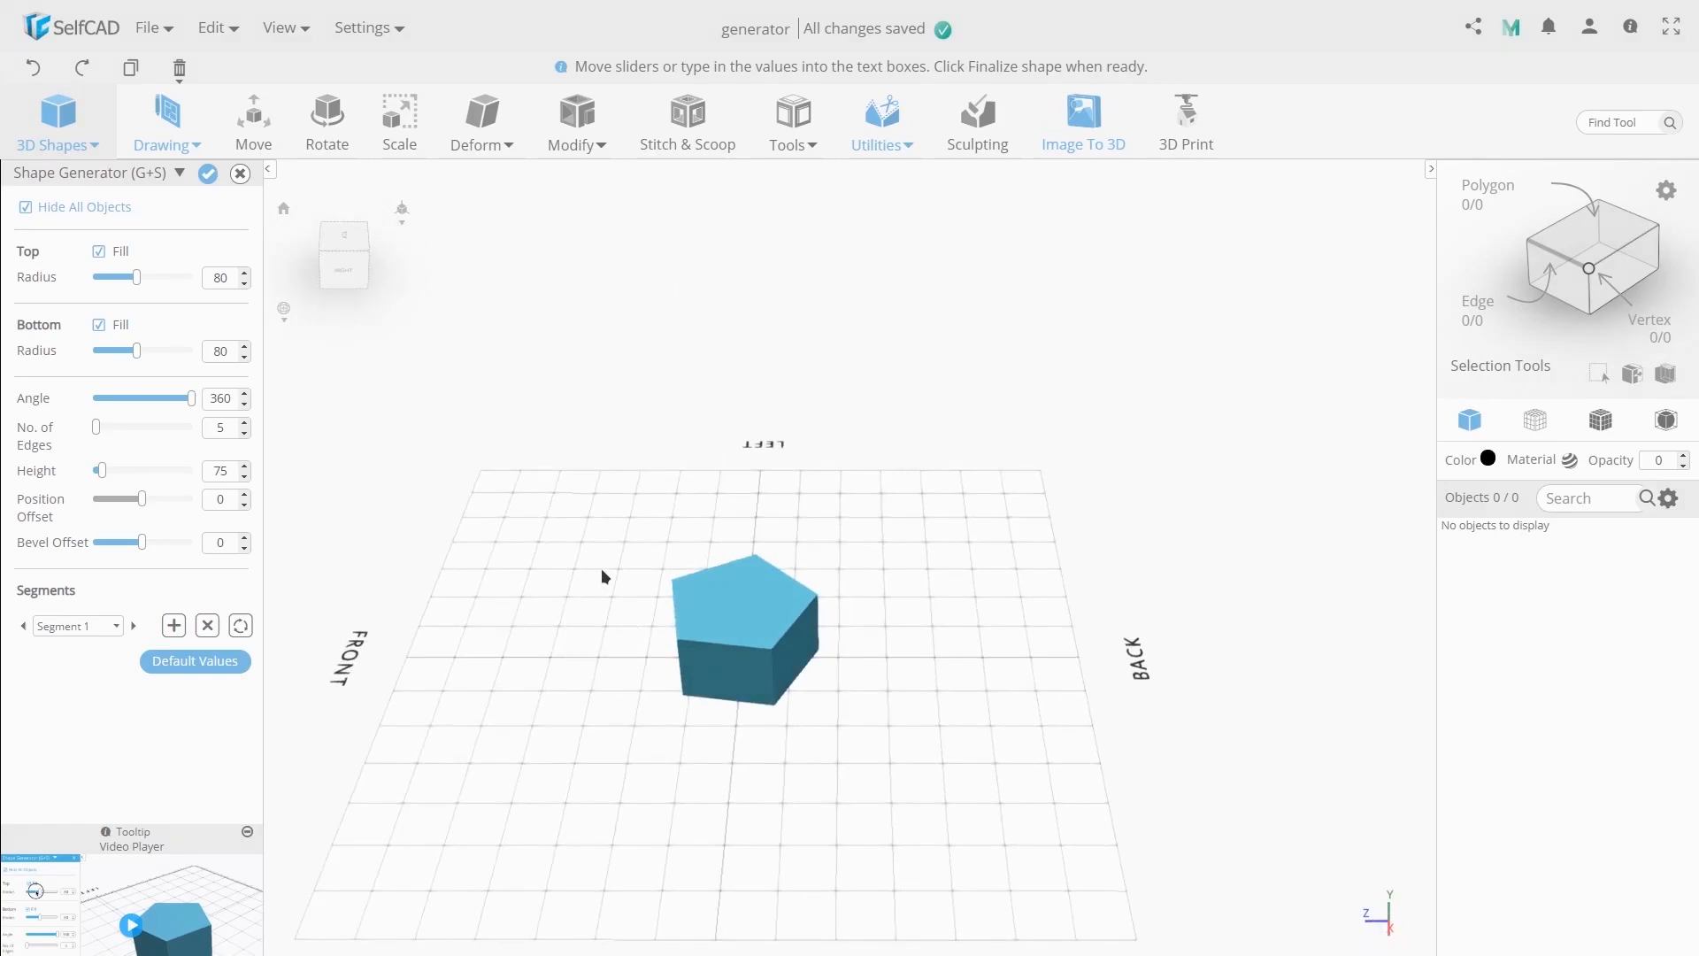
drag(531, 652, 726, 641)
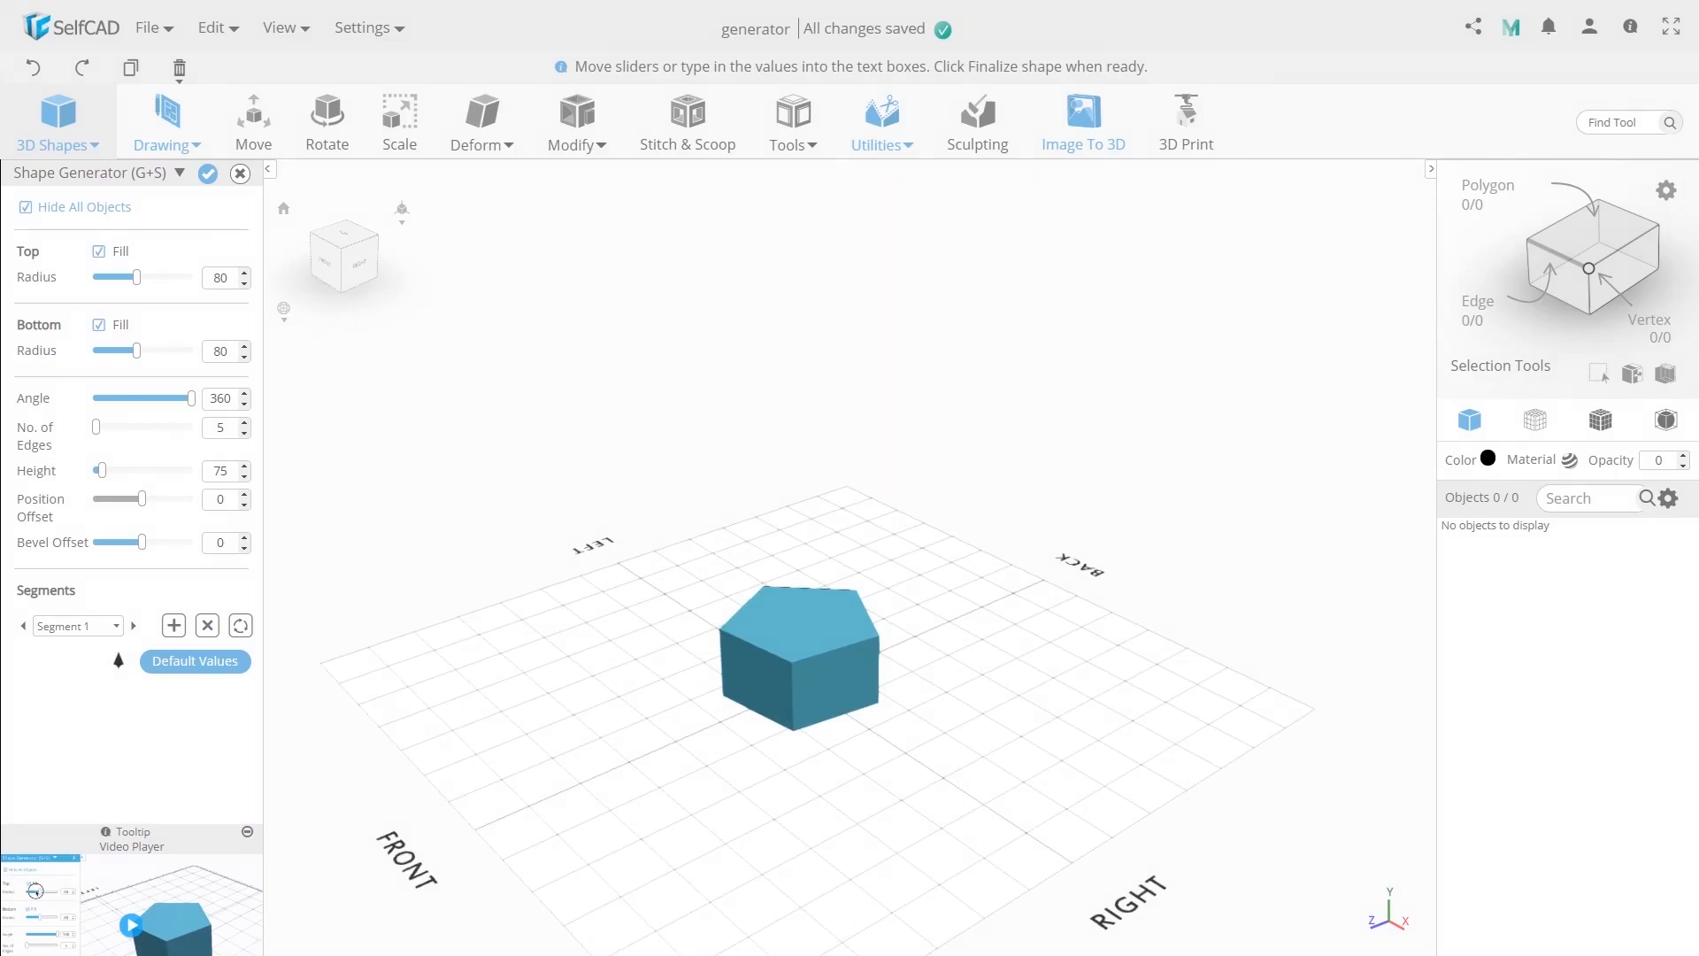